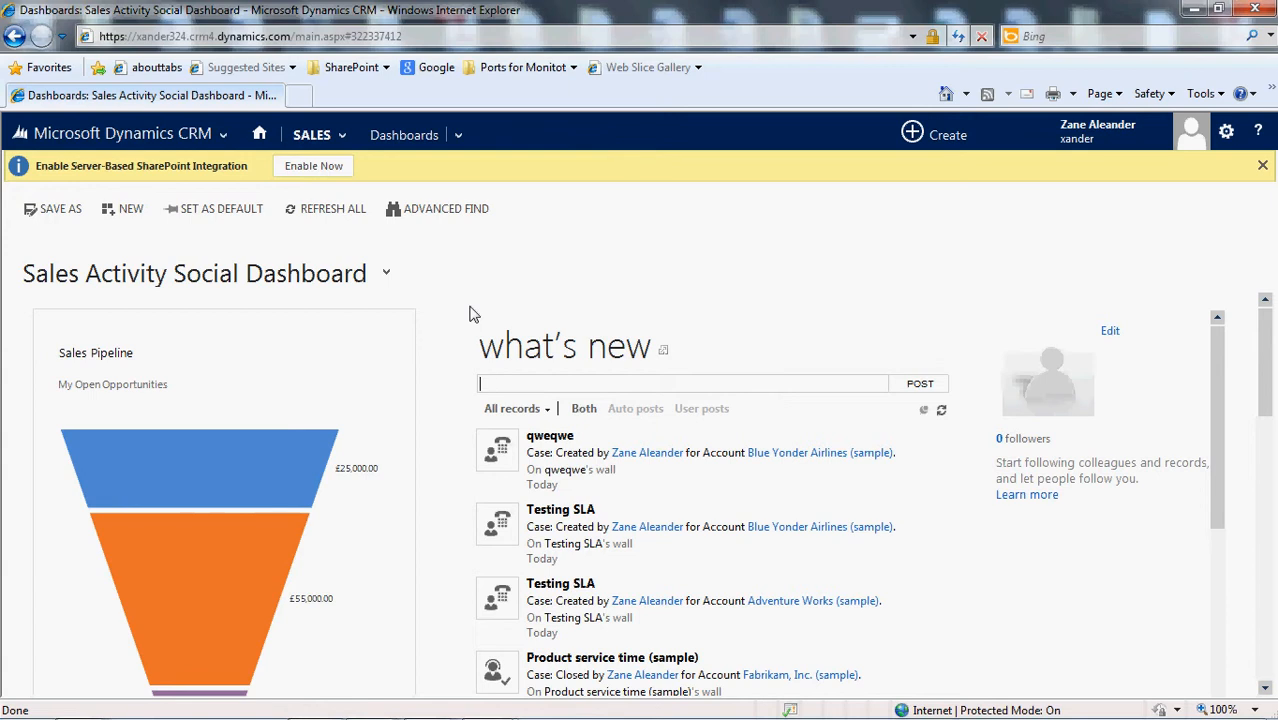
Open the Service Level Agreements list from the Service Management area of Settings.
click(225, 138)
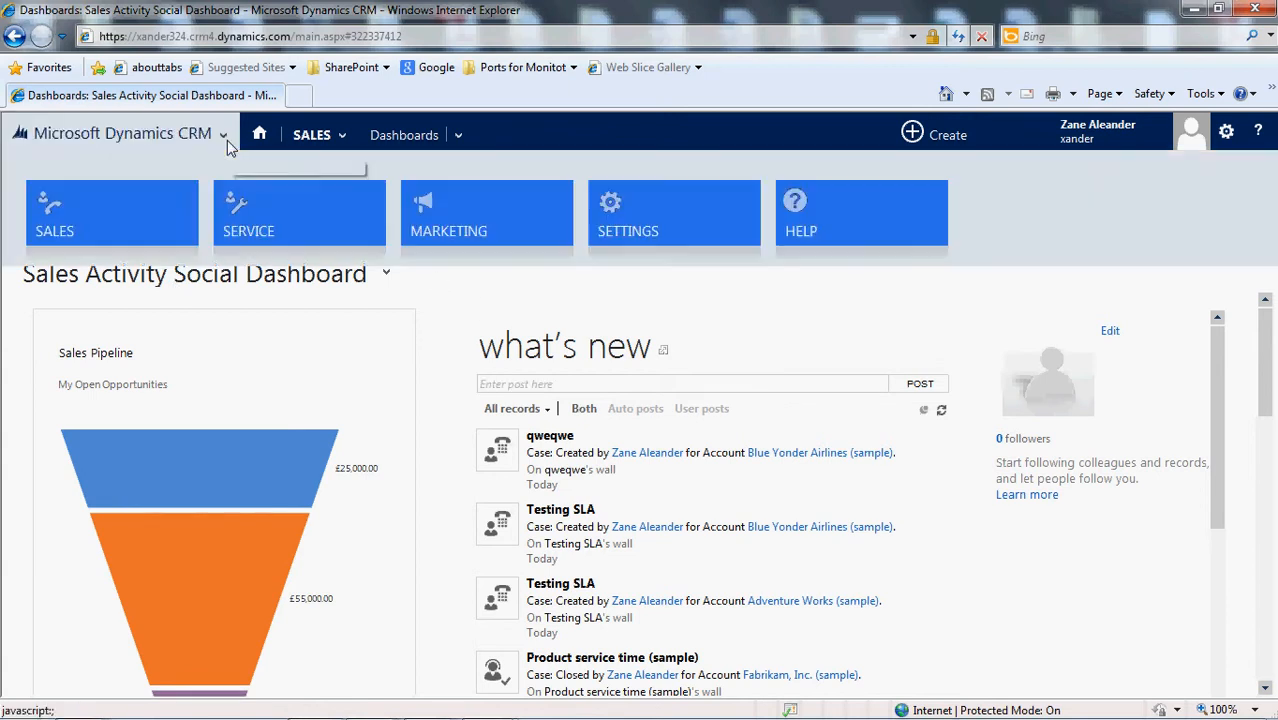
click(628, 232)
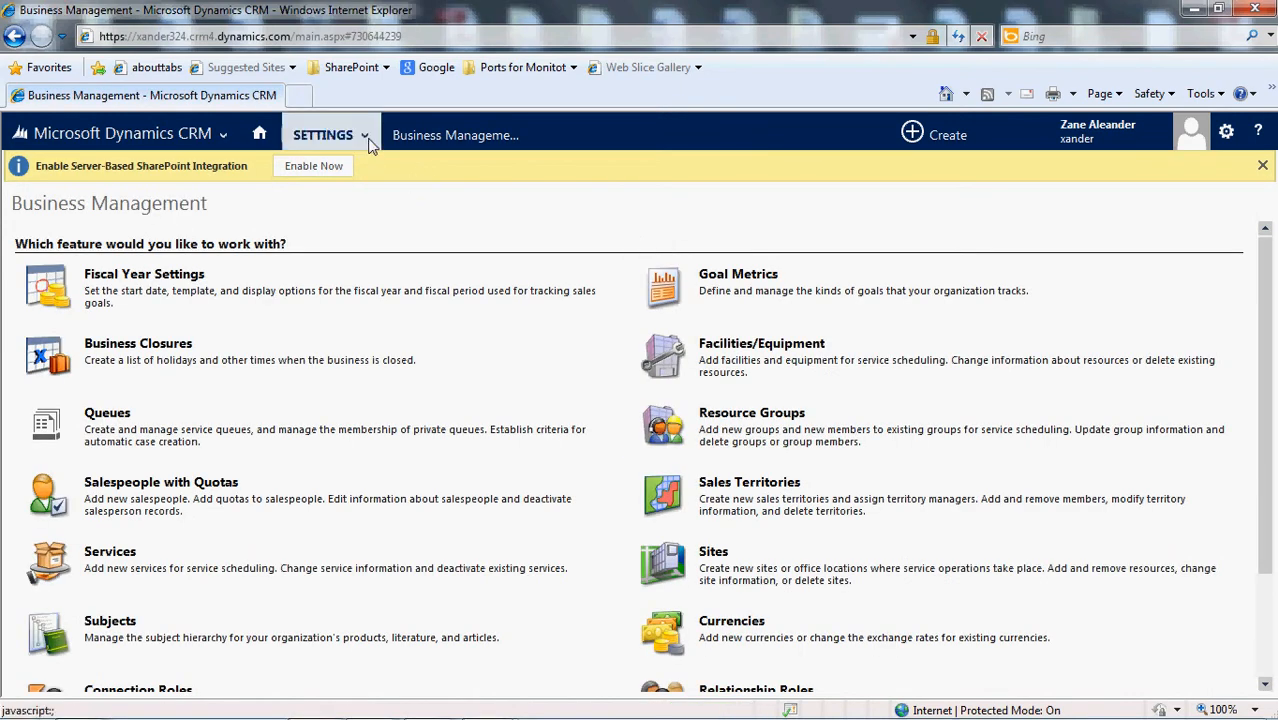
click(364, 137)
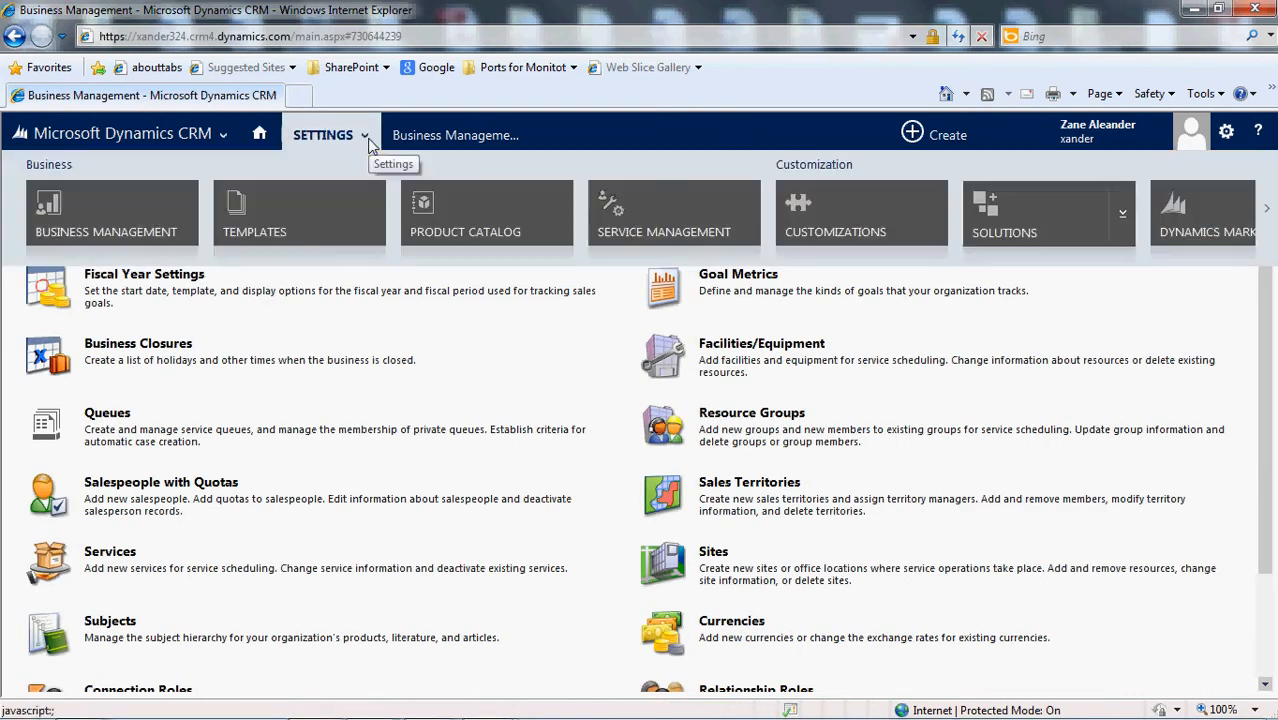
click(630, 206)
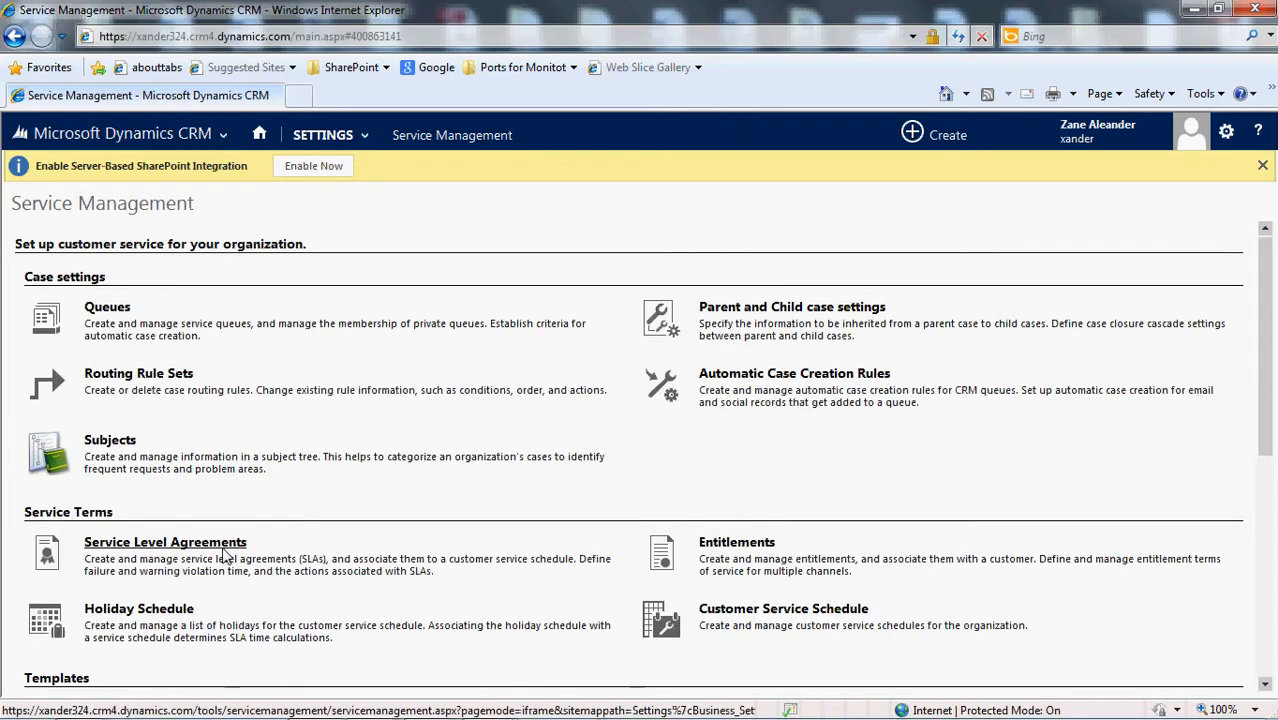
click(225, 551)
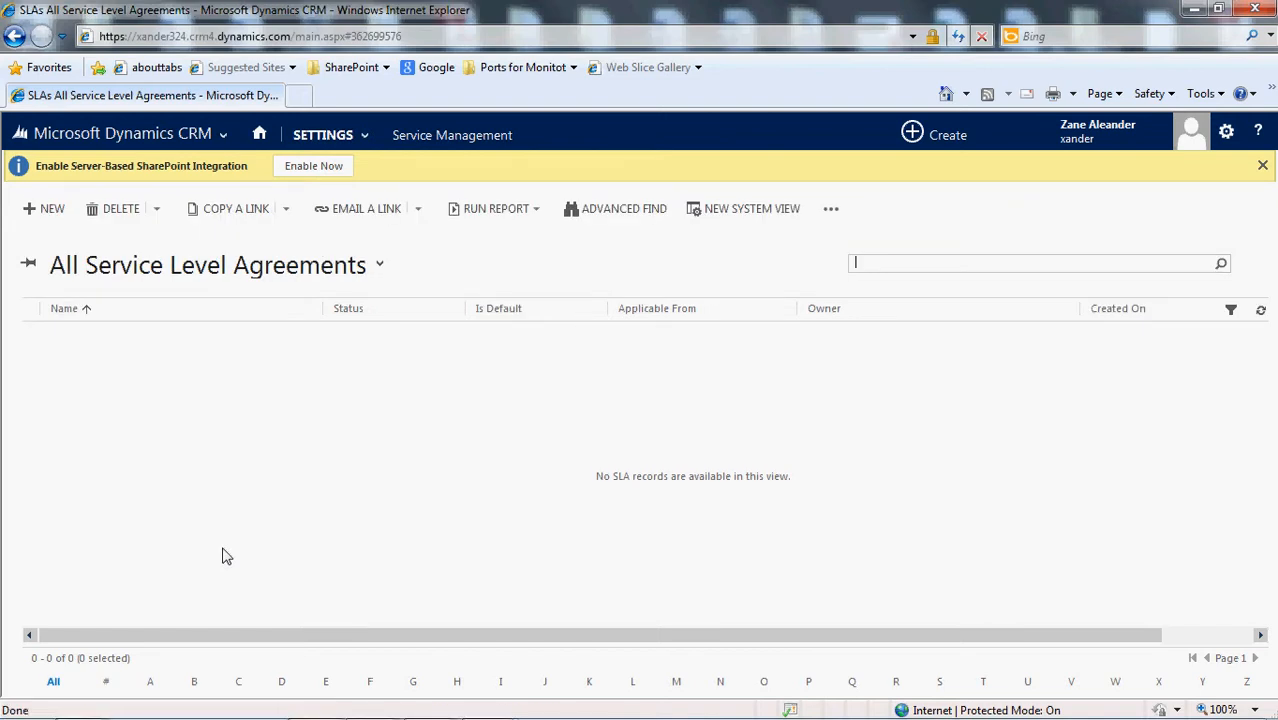
Create and save a new SLA named Standard Support SLA, keeping Created On as its applicable-from field.
click(60, 215)
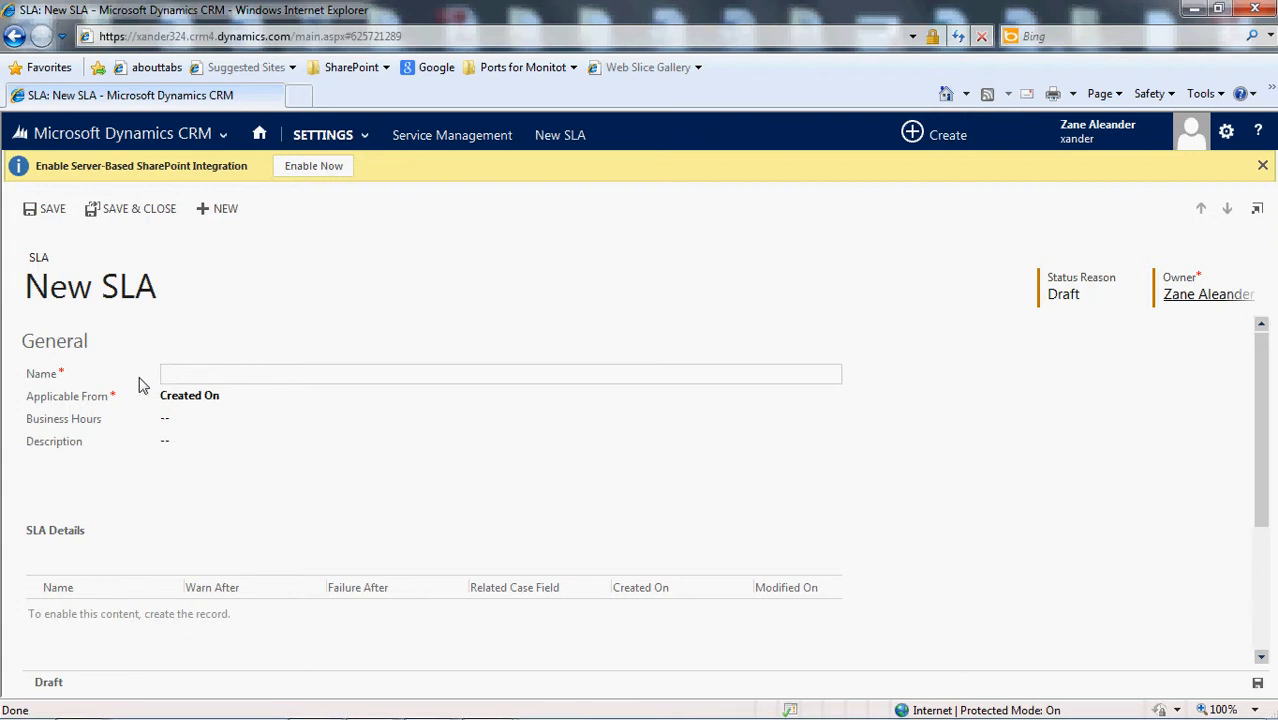
text(Standard Support SLA)
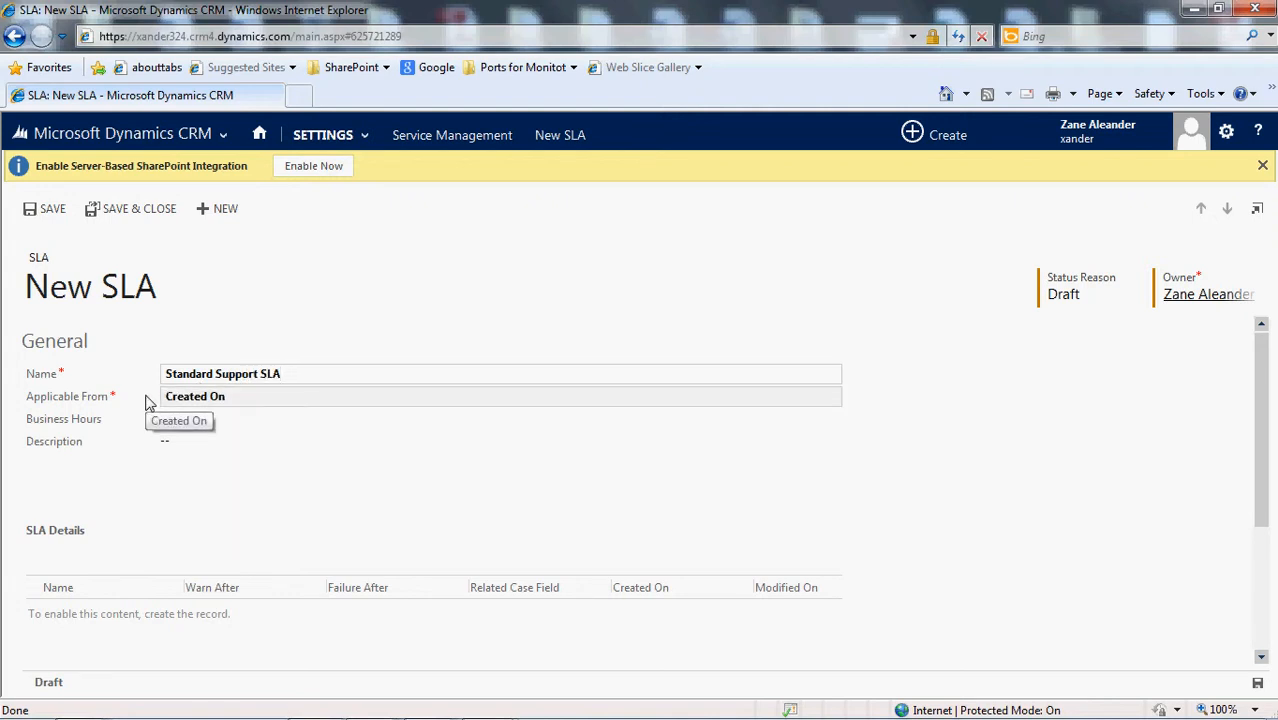
click(306, 400)
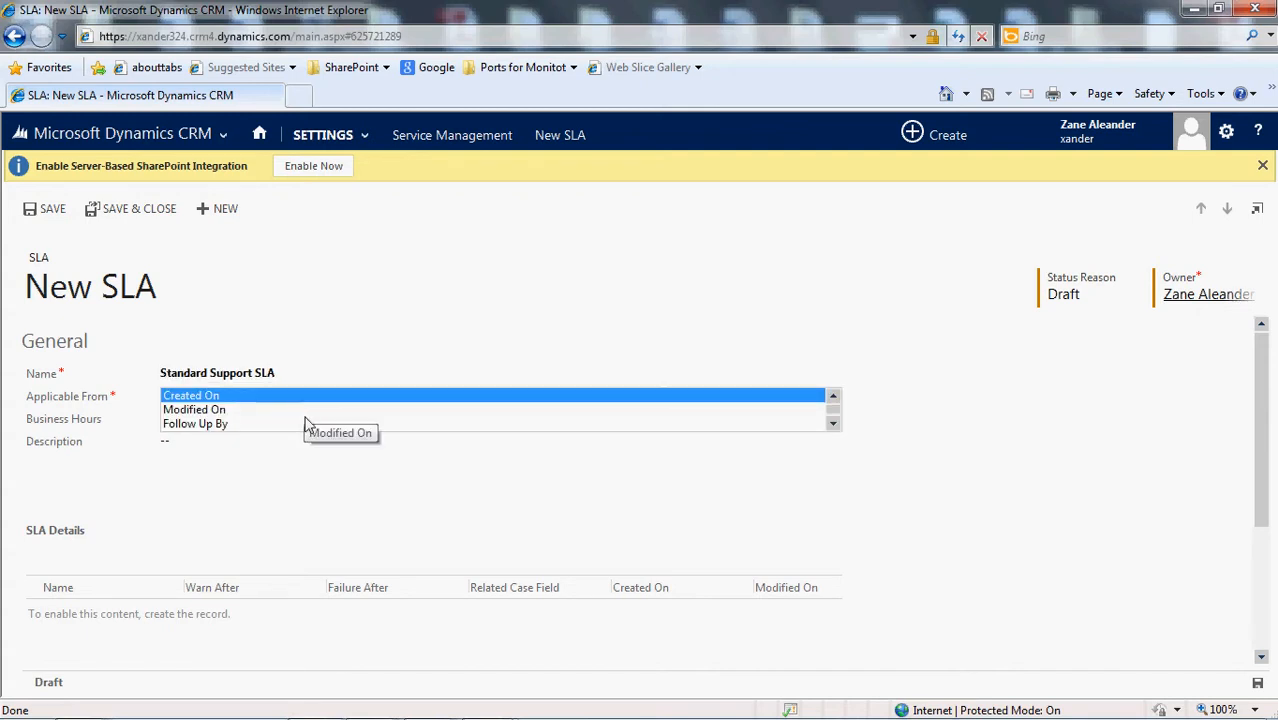
click(834, 427)
click(834, 427)
click(834, 427)
click(834, 427)
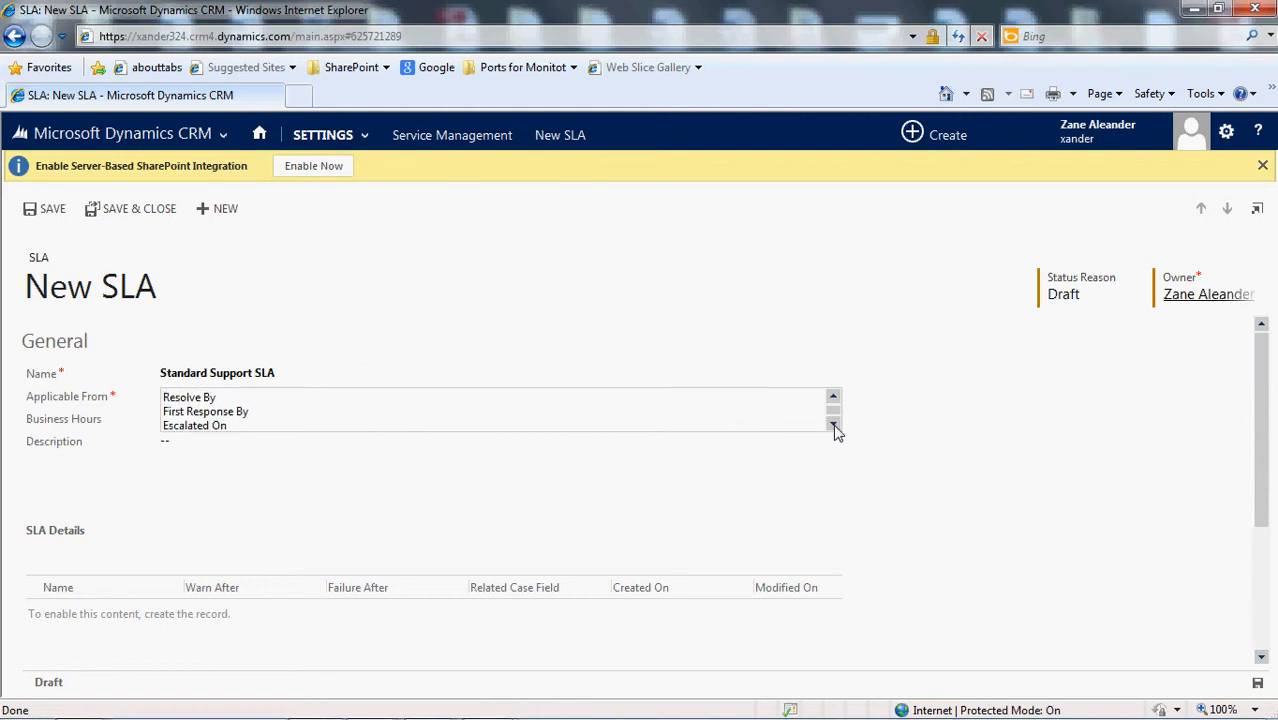
click(868, 406)
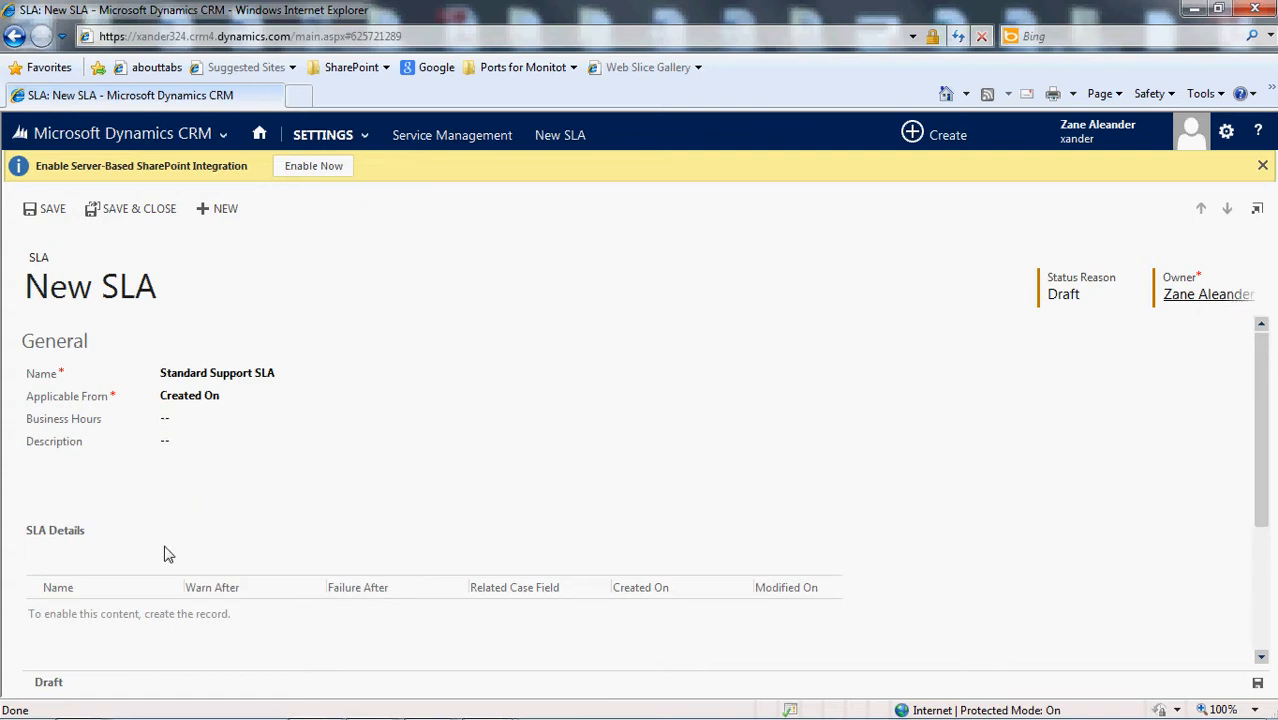
click(52, 209)
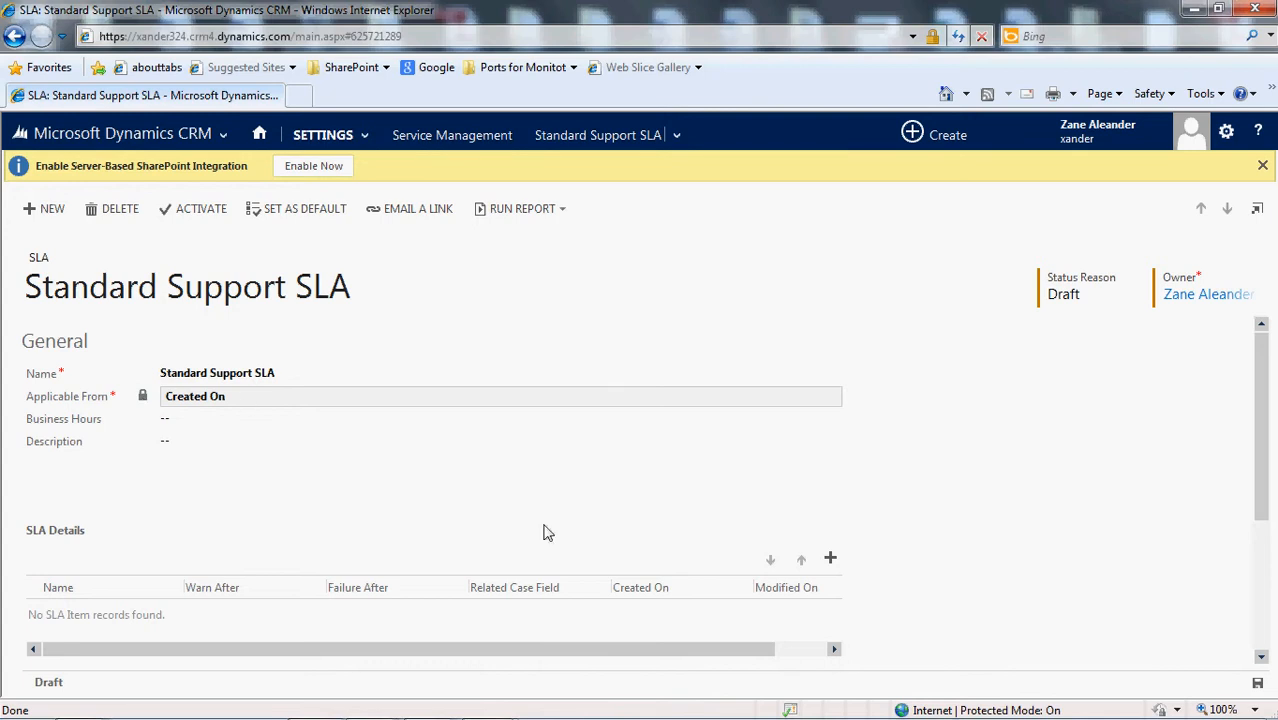
Add a new SLA item to the Standard Support SLA with First Response By as its related case field.
click(831, 559)
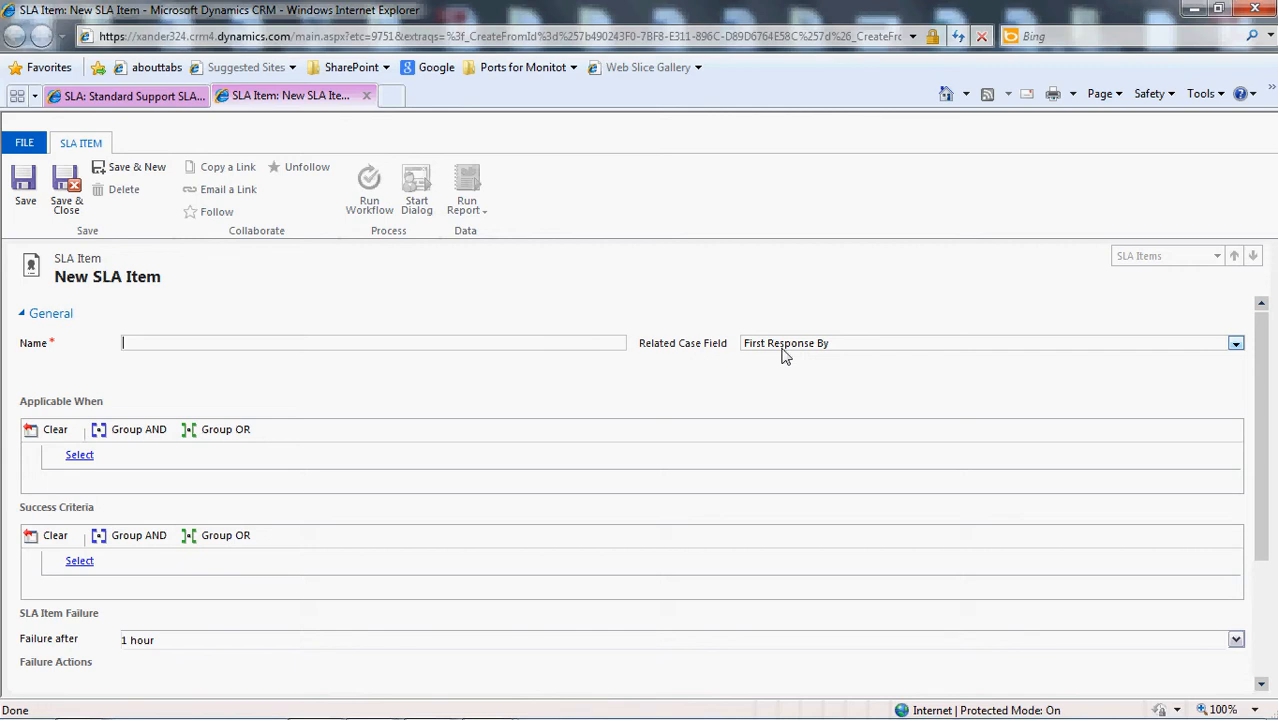
click(1236, 346)
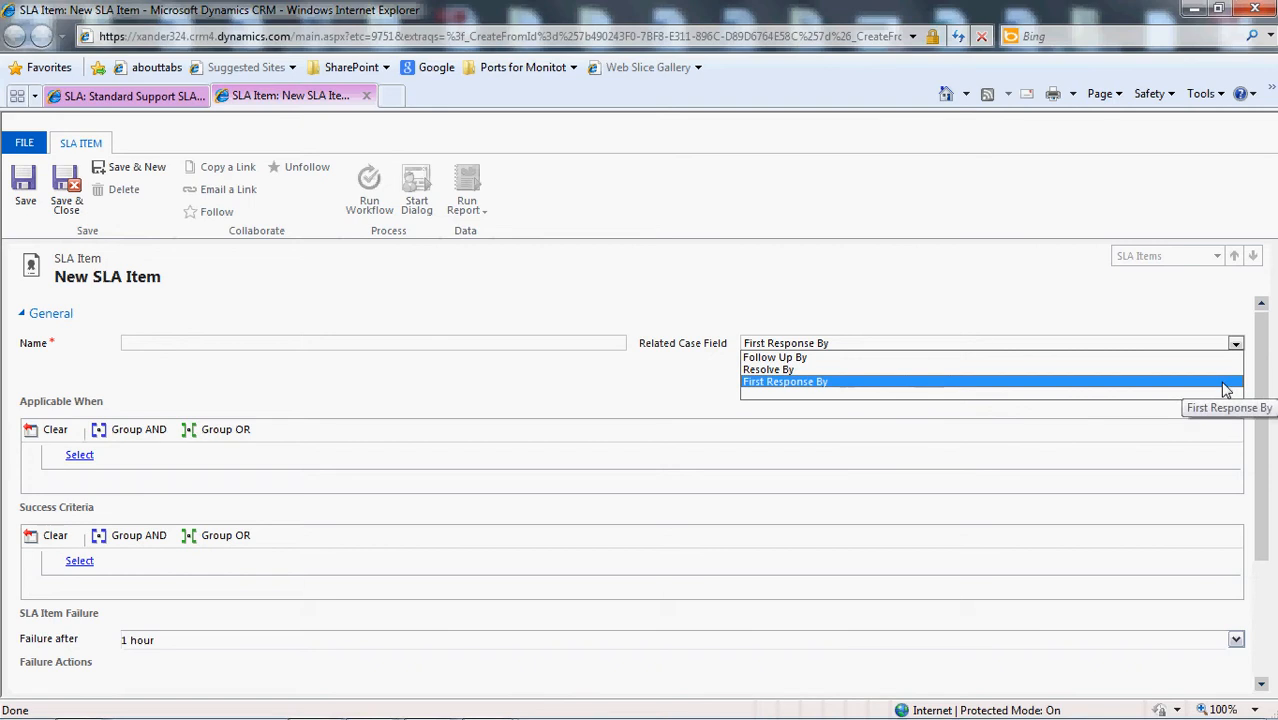
click(1227, 384)
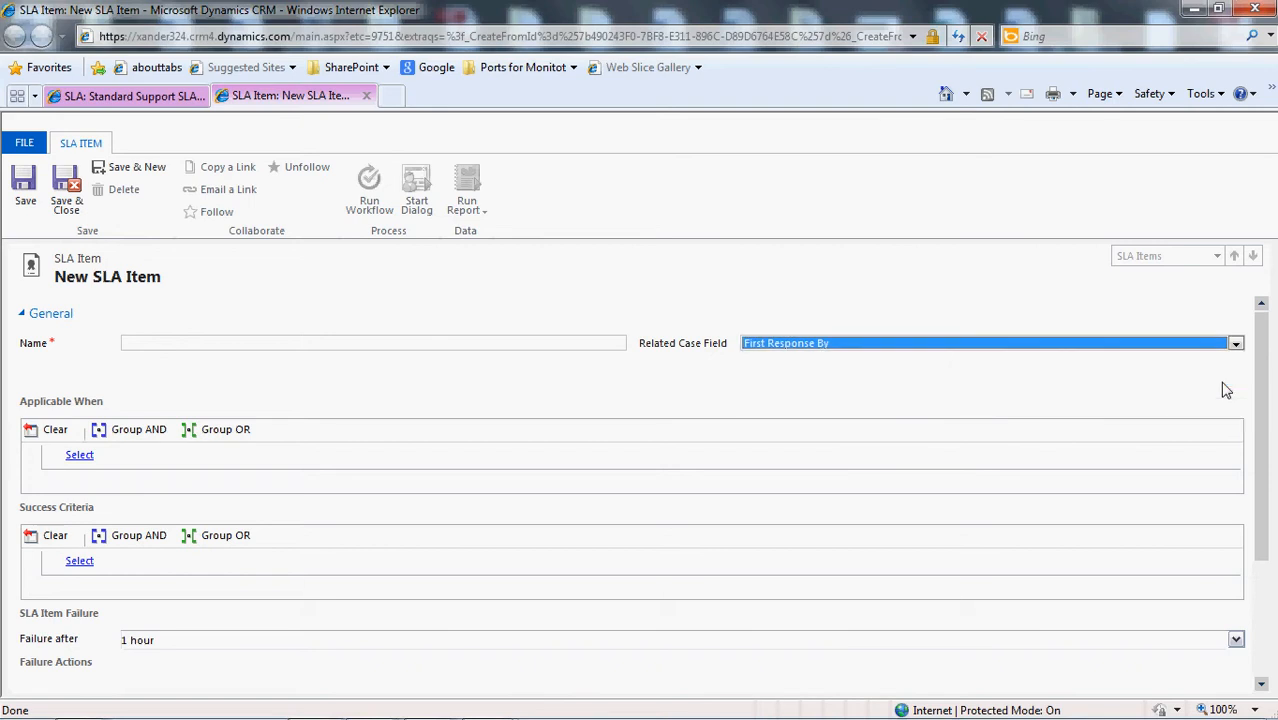
click(600, 352)
text(hIGH p)
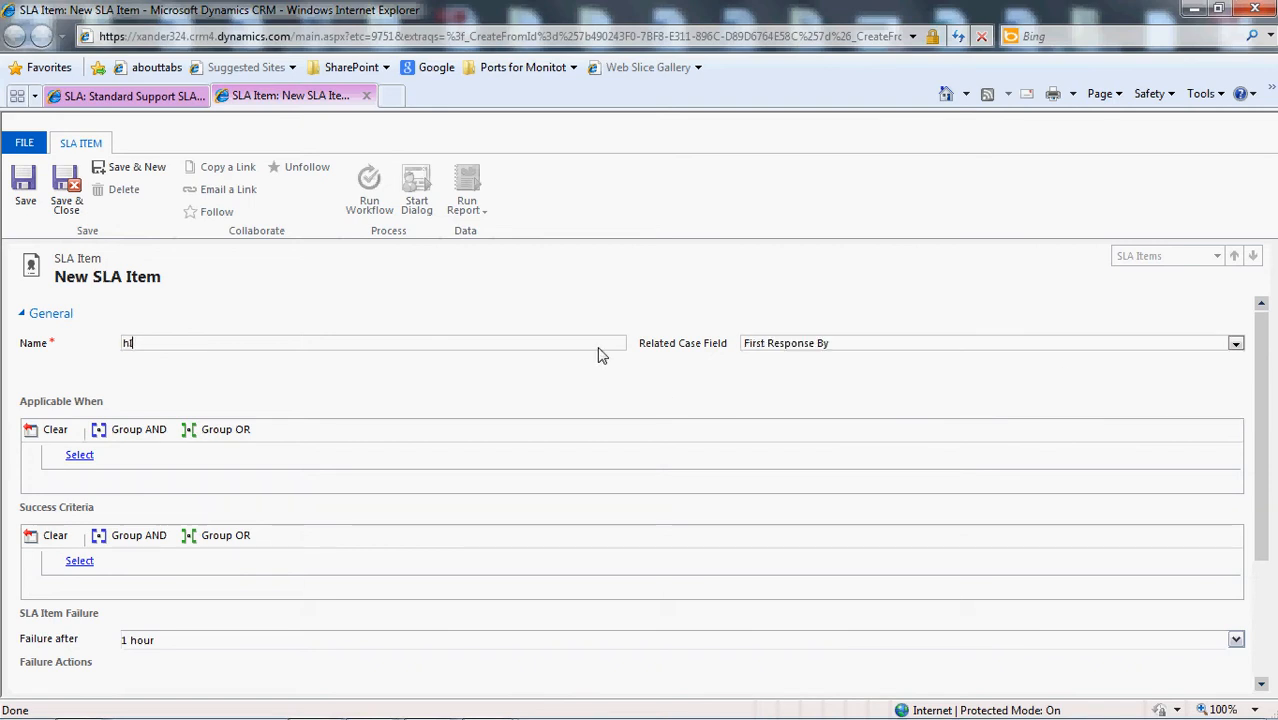
text(RIORITY cA)
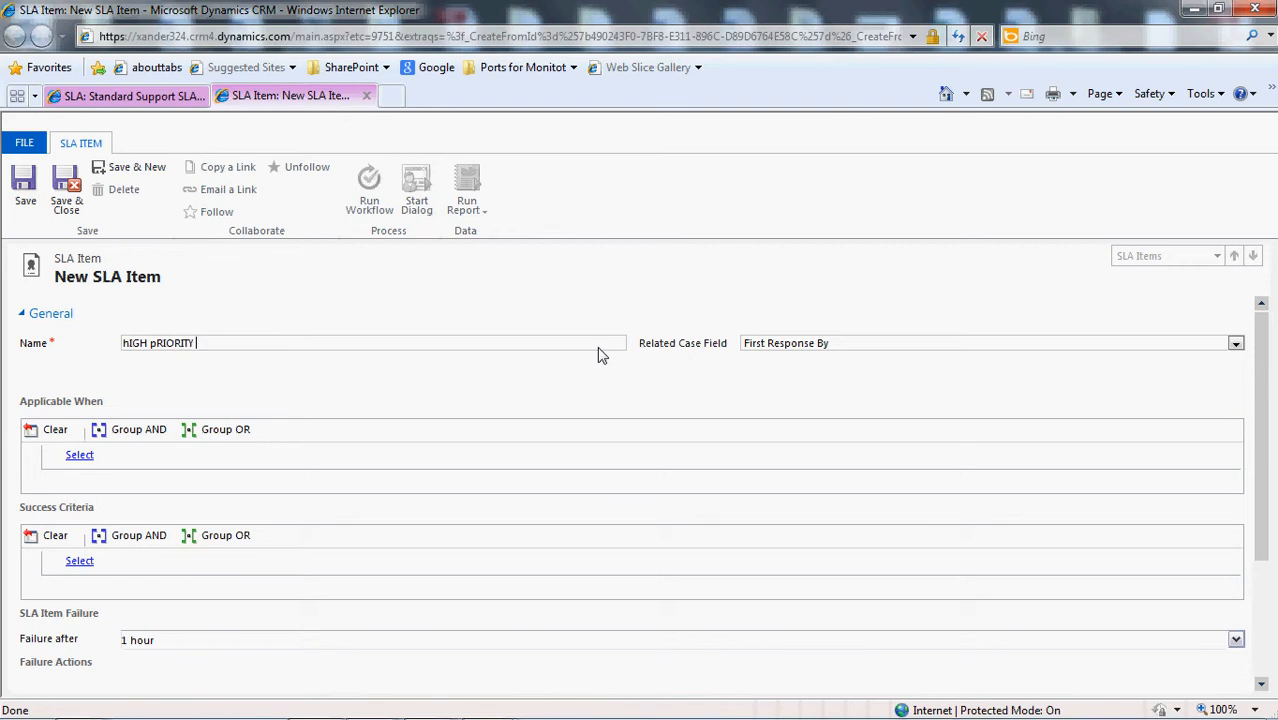
key(BackSpace)
key(BackSpace)
key(BackSpace)
key(BackSpace)
key(BackSpace)
key(BackSpace)
key(BackSpace)
key(BackSpace)
key(BackSpace)
key(BackSpace)
key(BackSpace)
key(BackSpace)
key(BackSpace)
key(BackSpace)
key(BackSpace)
key(BackSpace)
Name the new SLA item High Priority Cases.
key(Caps_Lock)
text(High Prio)
key(BackSpace)
key(BackSpace)
text(iority Cases)
Add an Applicable When condition to the SLA item requiring the Case Priority to equal High.
click(121, 462)
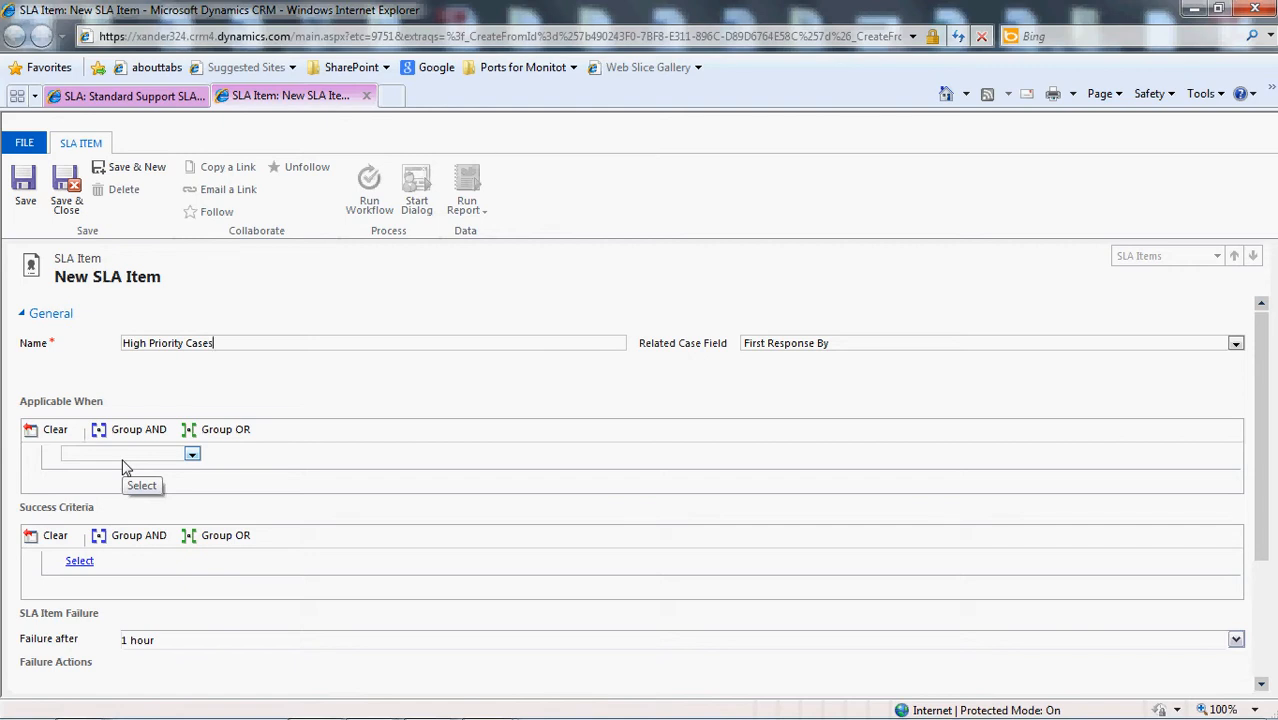
click(192, 455)
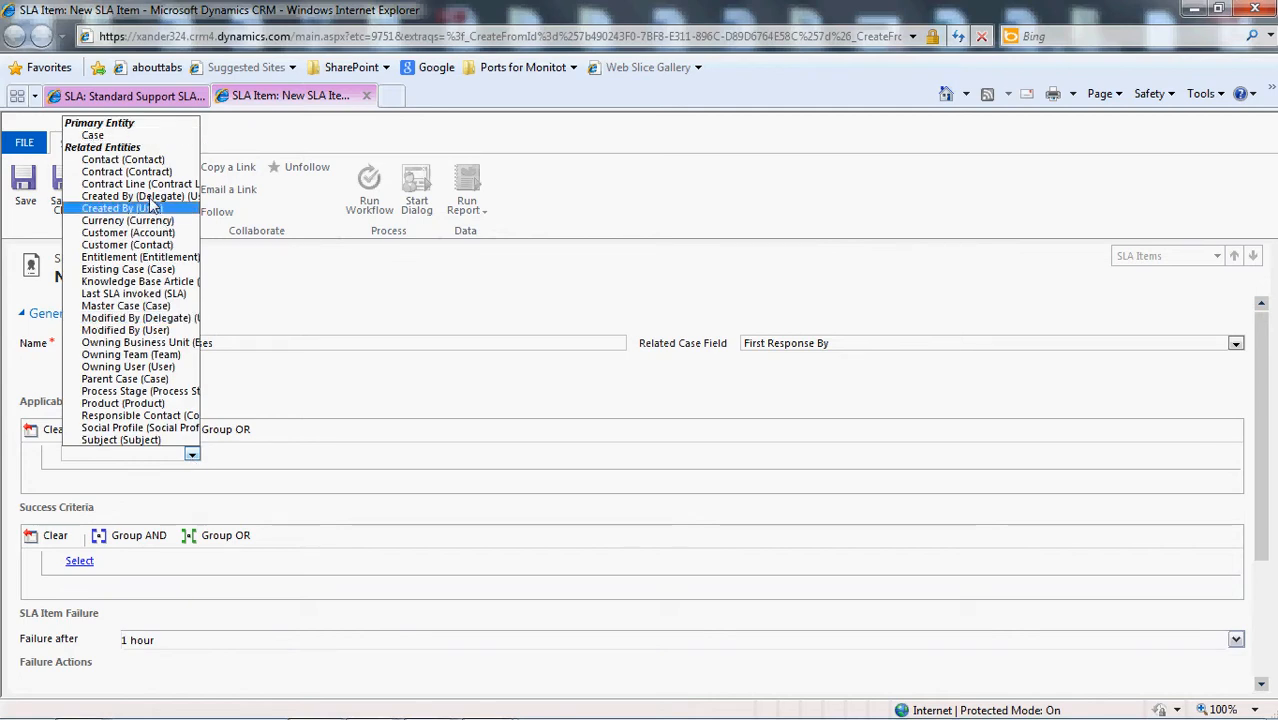
click(130, 136)
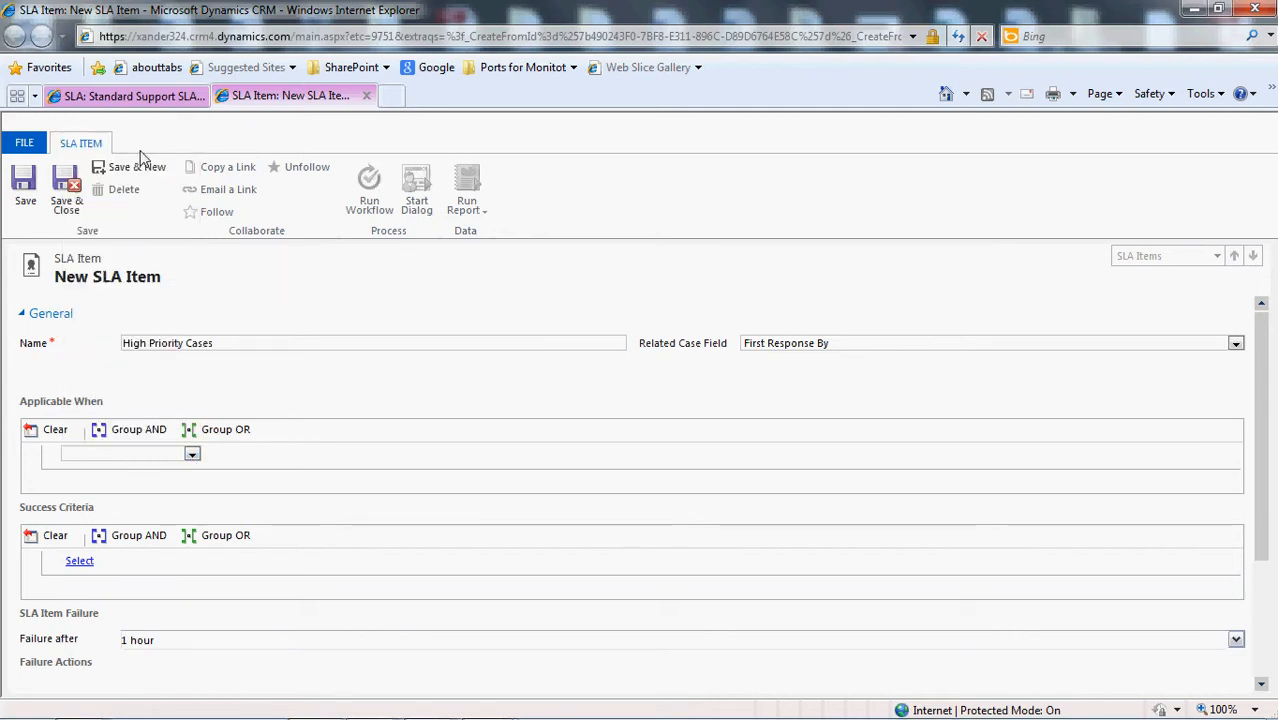
click(333, 455)
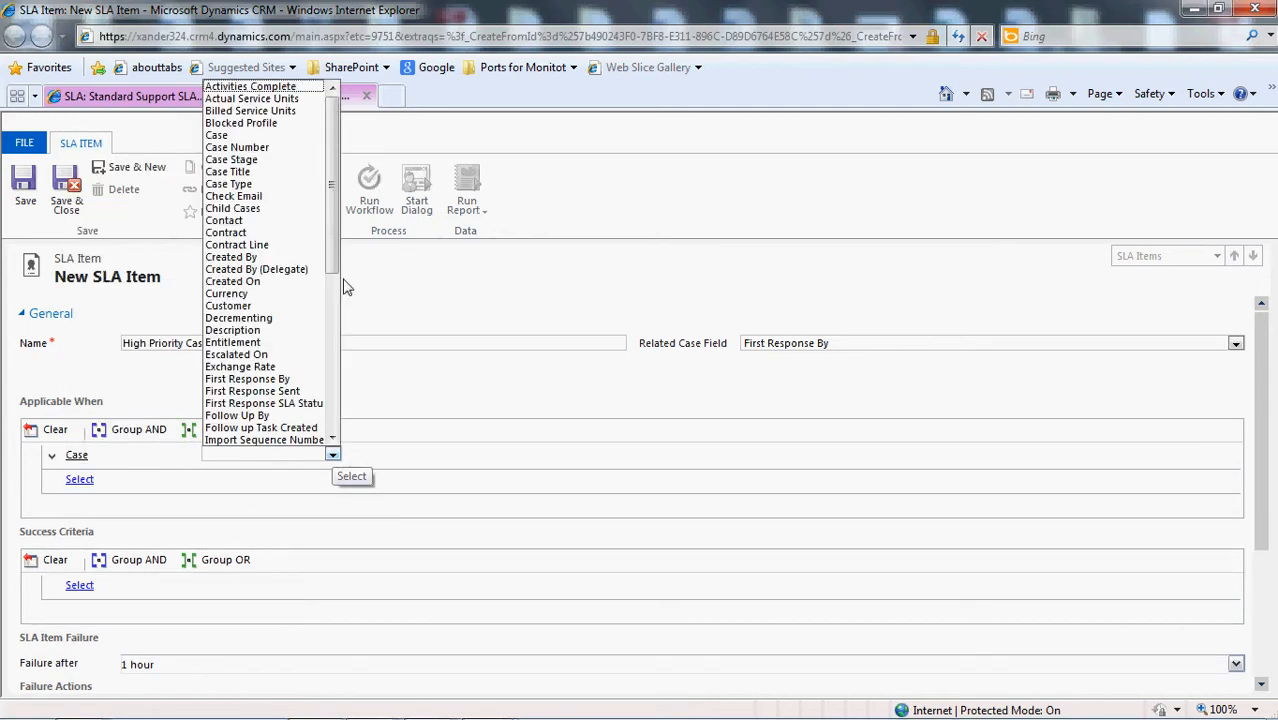
drag(336, 250, 336, 352)
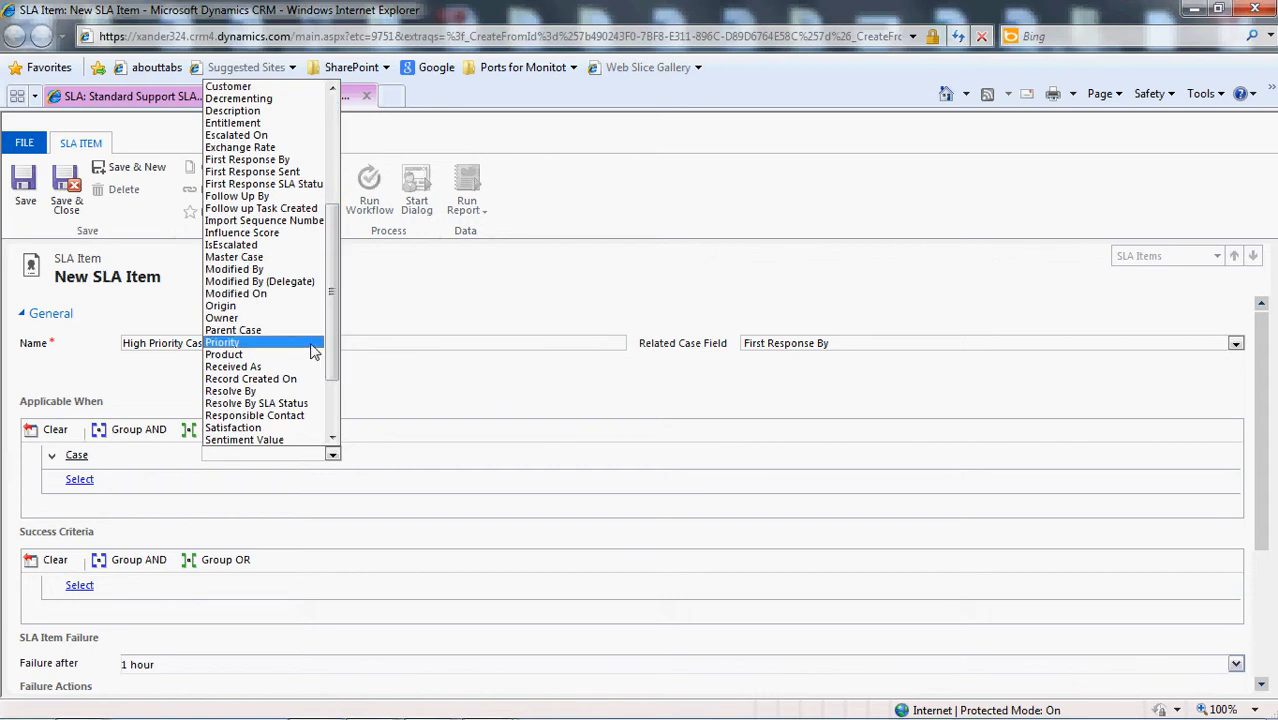
click(312, 343)
click(473, 455)
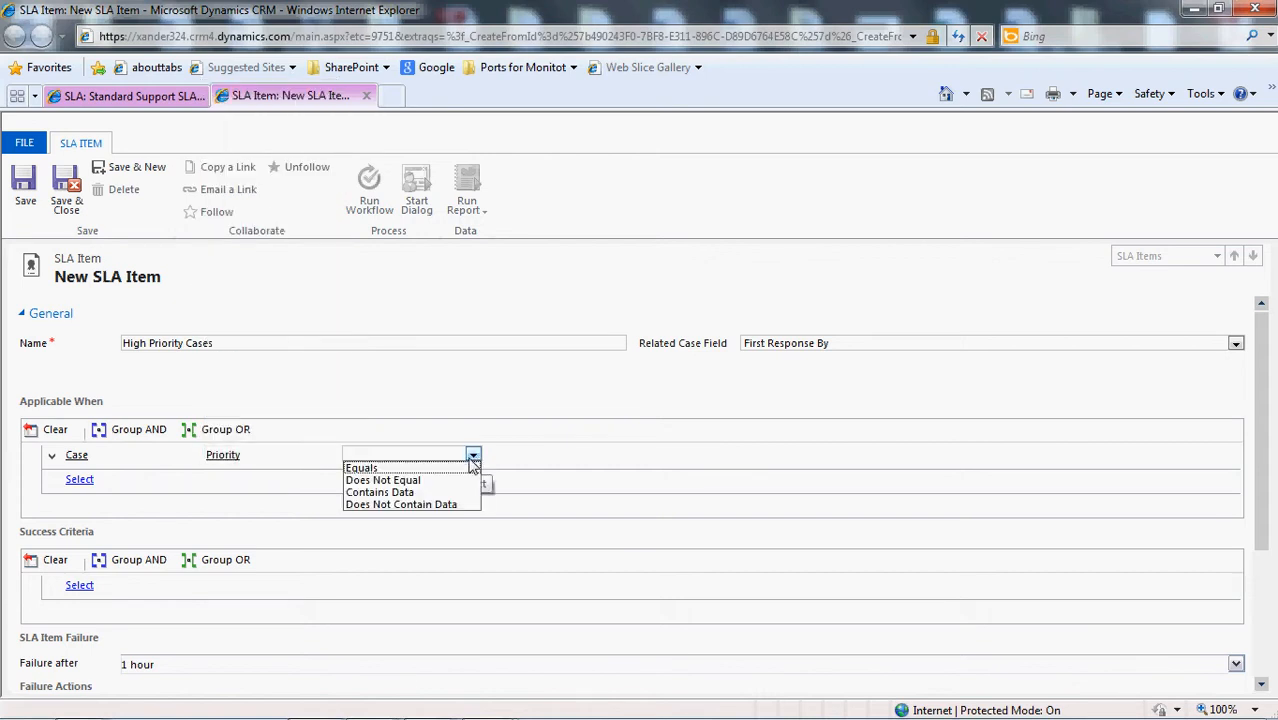
click(463, 464)
click(610, 458)
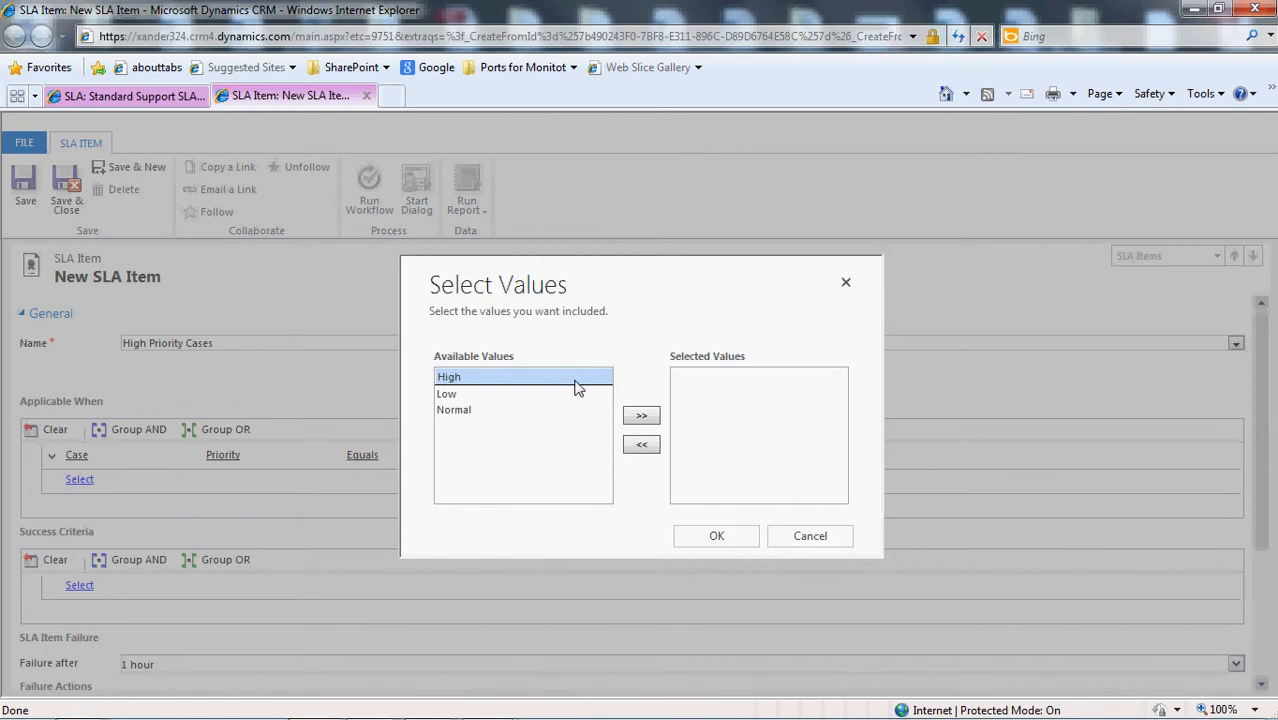
click(639, 416)
click(688, 534)
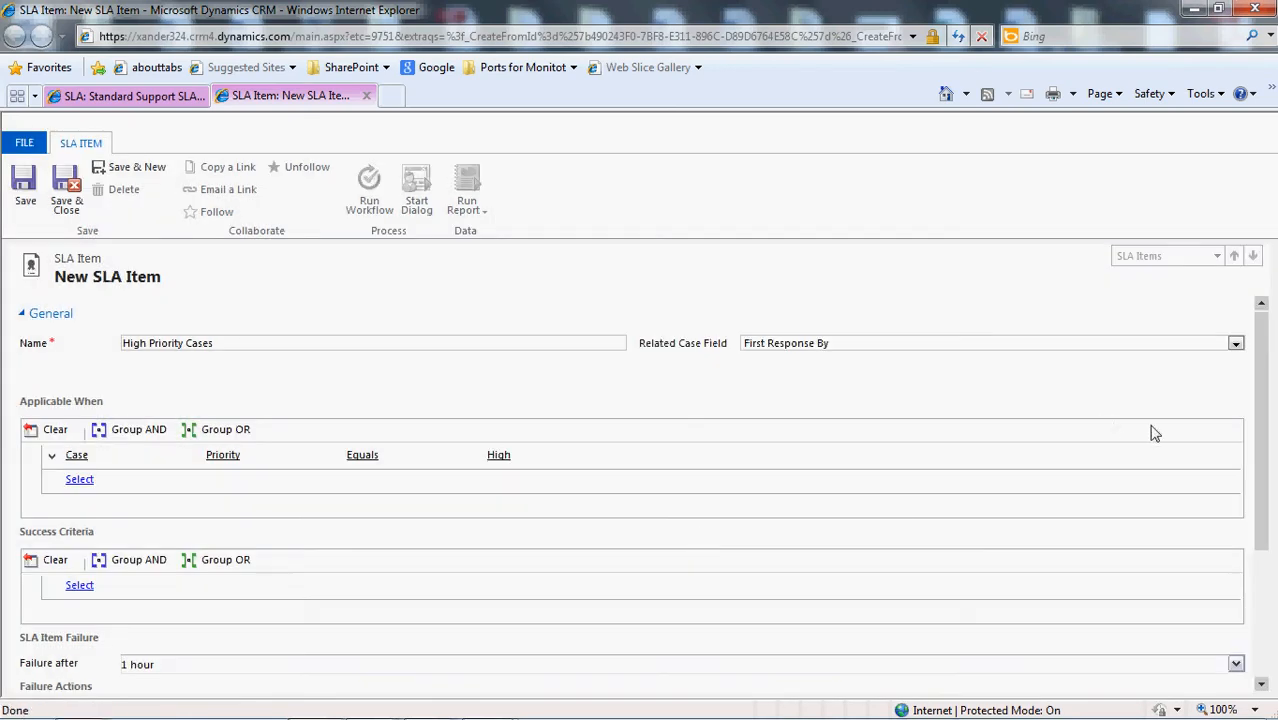
Add a Success Criteria condition to the SLA item requiring the Case field First Response Sent to equal Yes.
drag(1266, 437, 1267, 477)
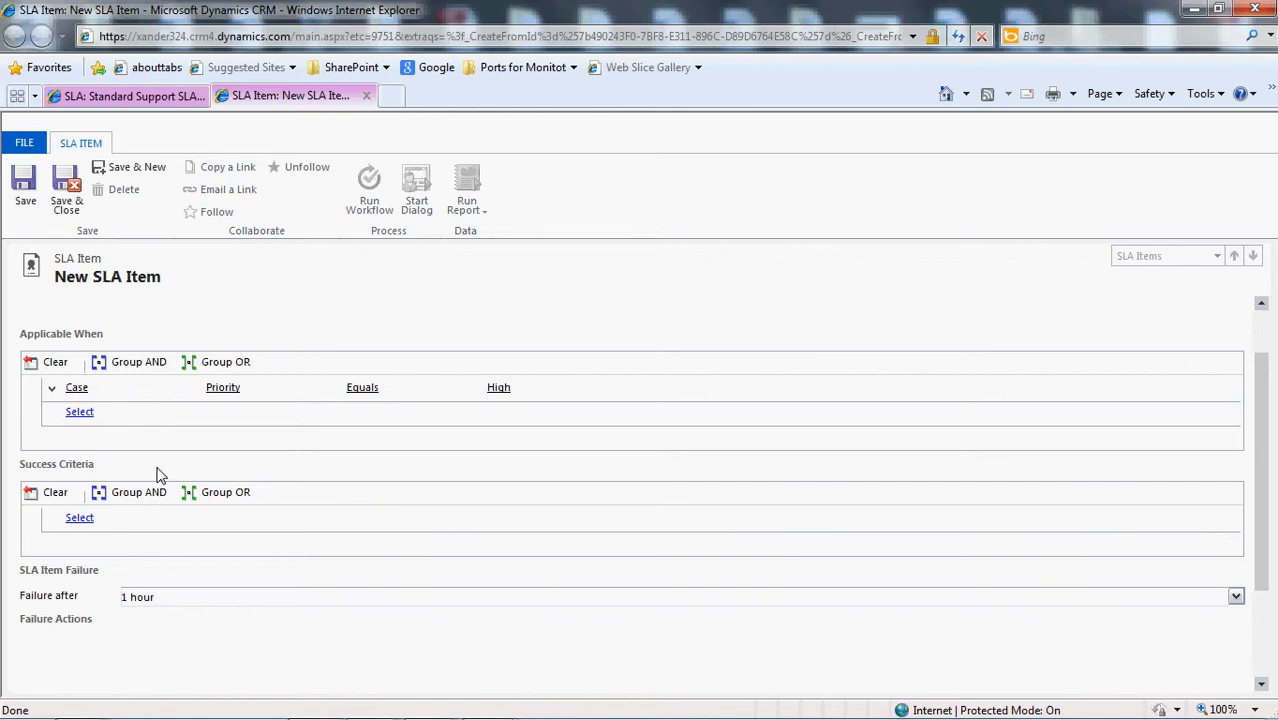
click(145, 525)
click(191, 517)
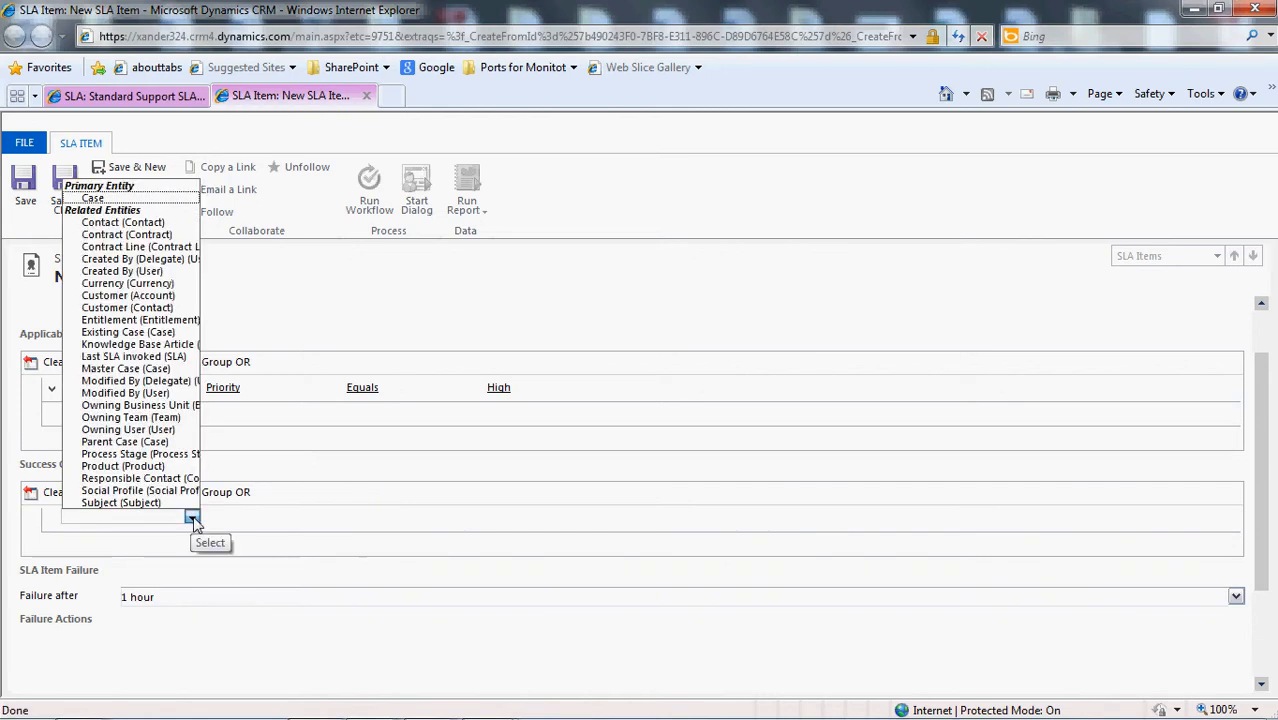
click(136, 200)
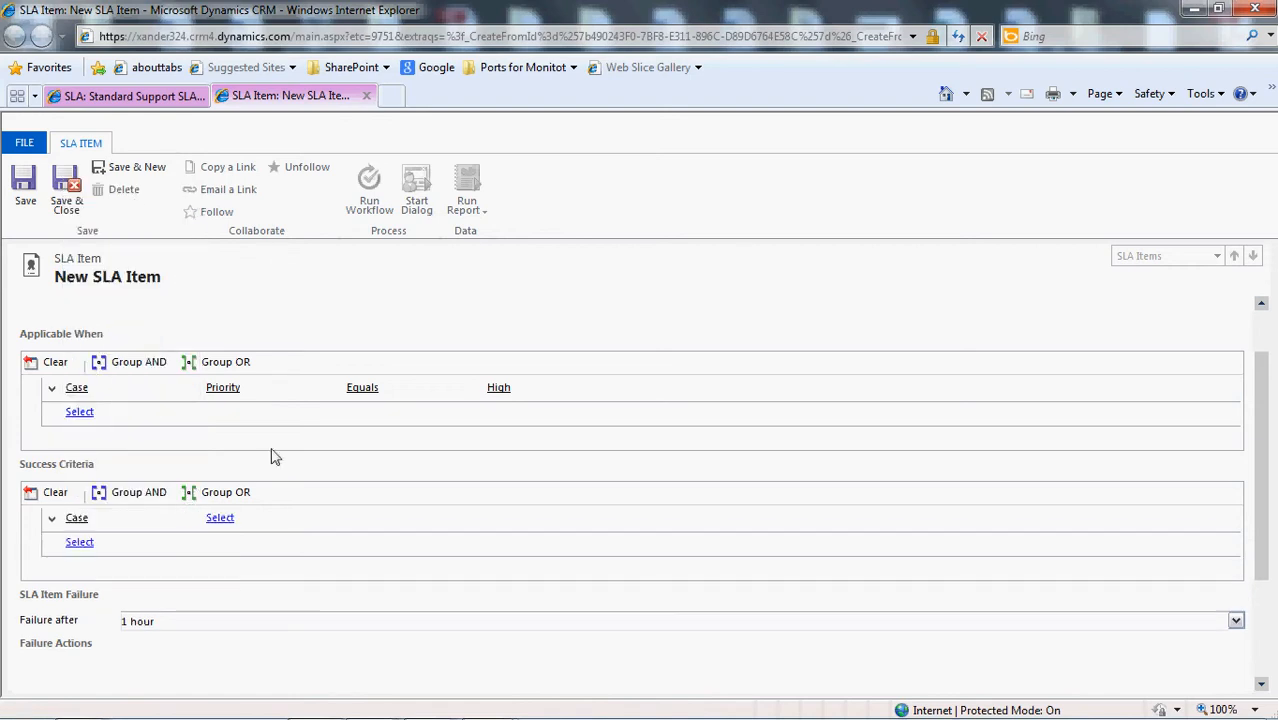
click(333, 518)
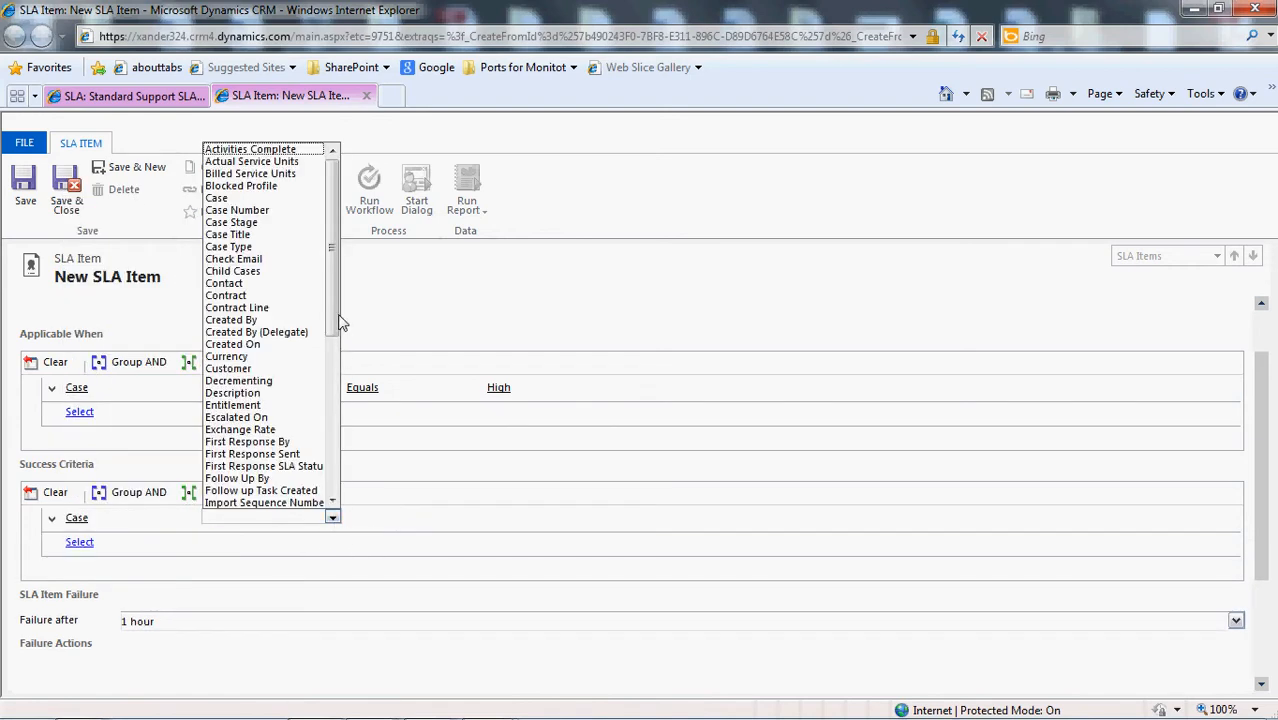
click(311, 455)
click(473, 518)
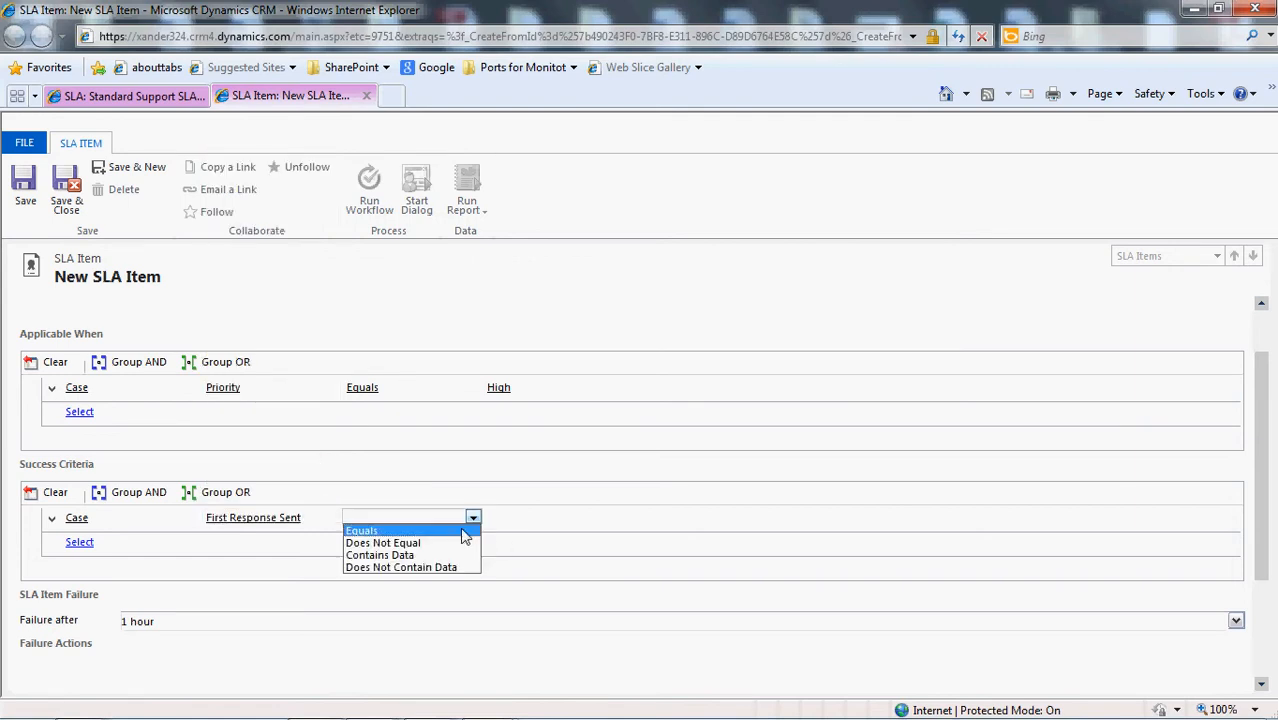
click(455, 528)
click(608, 522)
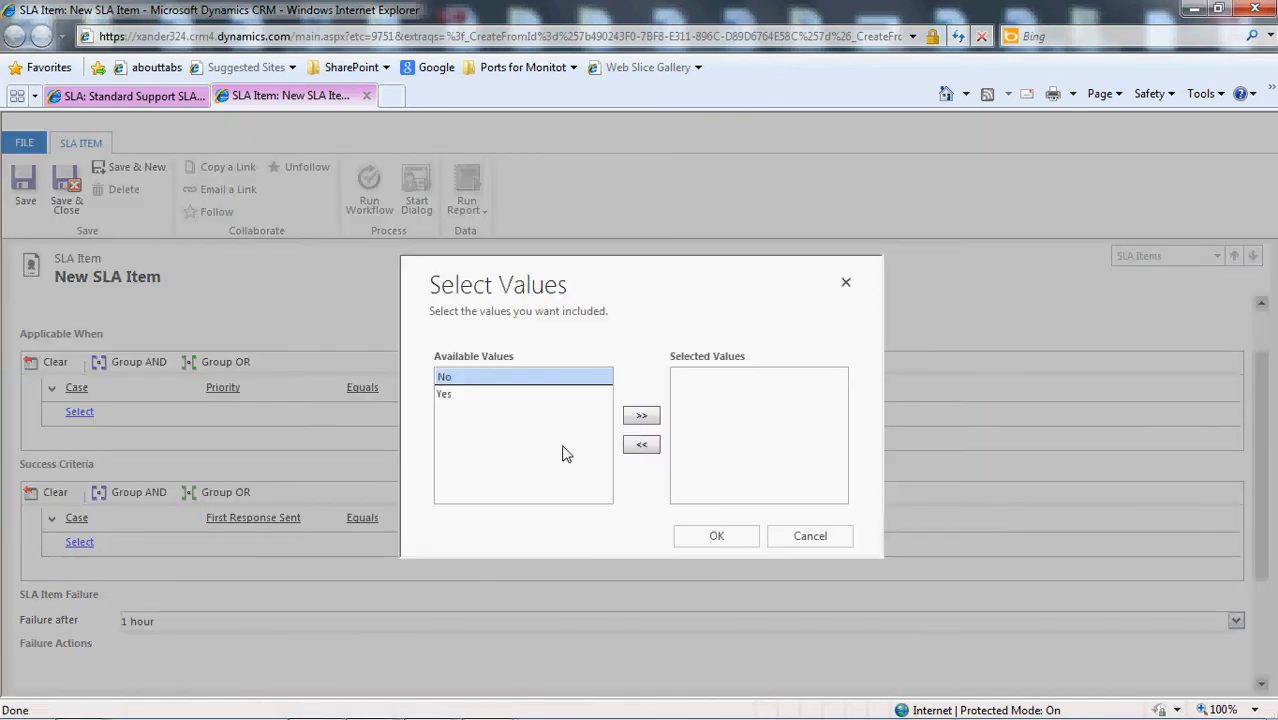
double_click(546, 397)
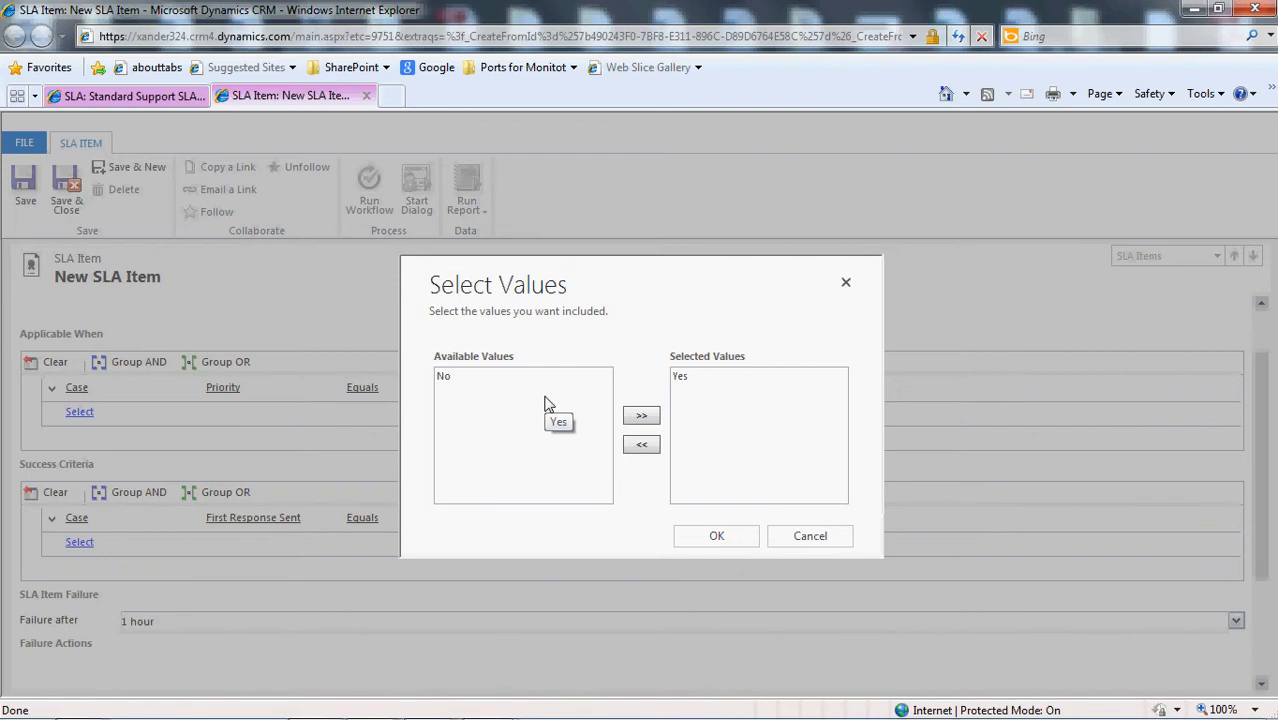
click(731, 537)
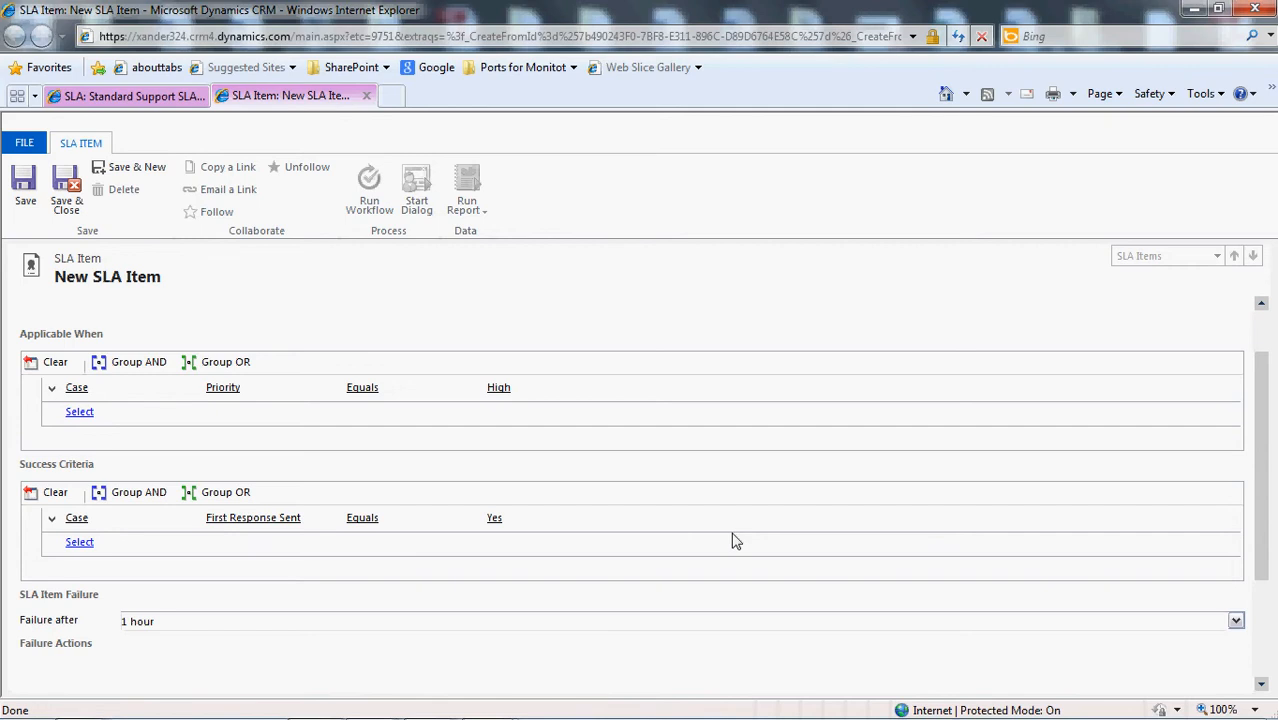
Set the SLA item's failure time to 1 hour.
drag(1262, 530, 1270, 613)
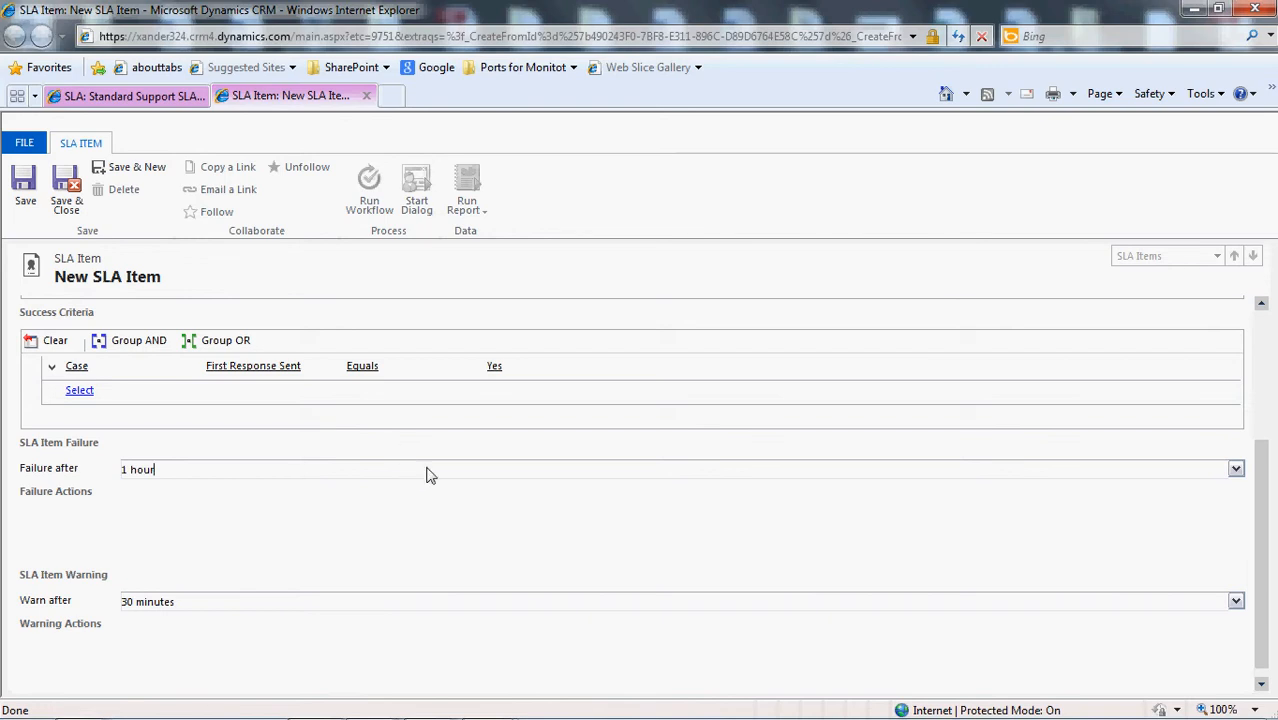
click(1236, 470)
scroll(1253, 520, down, 1)
mouse_move(1253, 522)
mouse_down()
mouse_move(1256, 578)
mouse_move(1255, 515)
mouse_up()
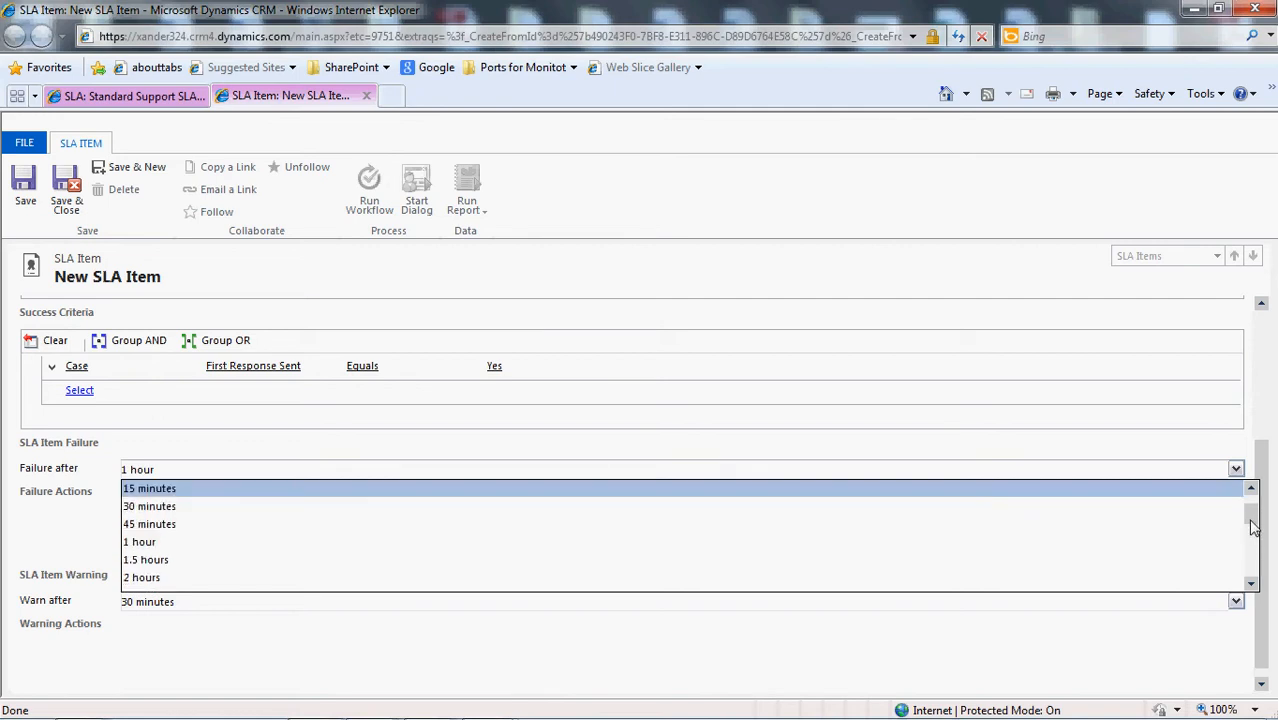
click(1006, 544)
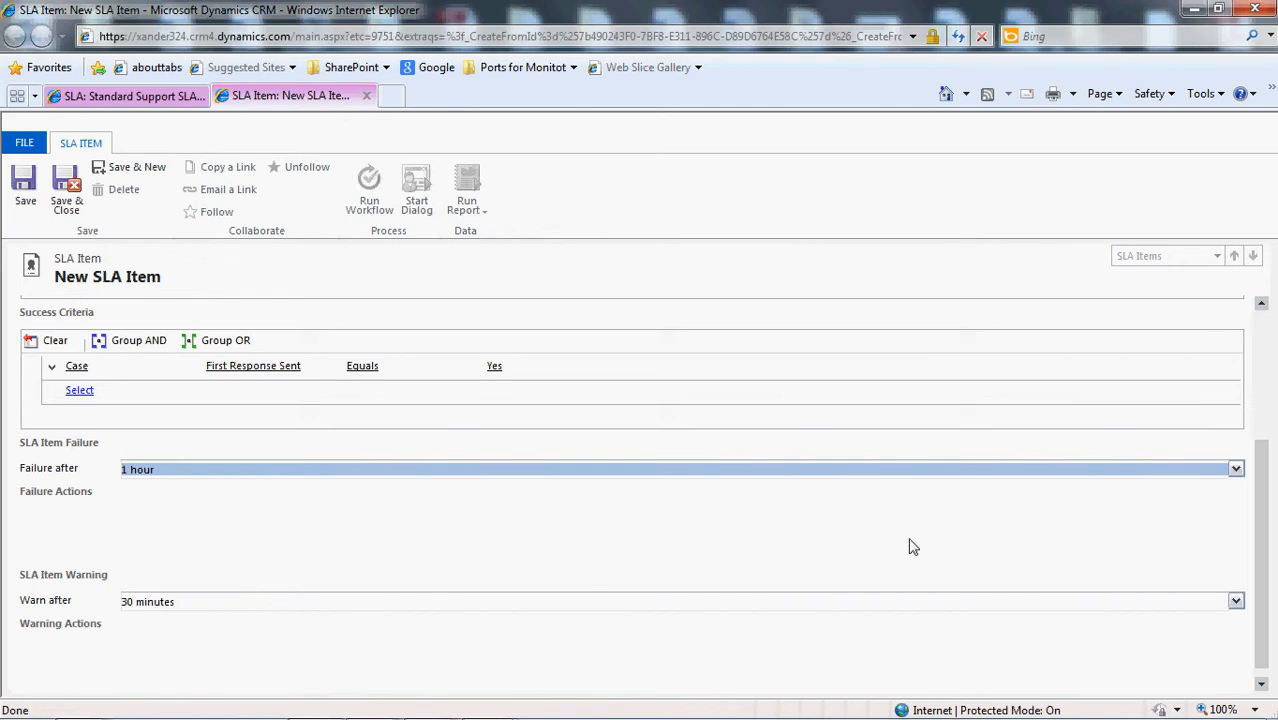
Set the SLA item's warning time to 30 minutes and save the item.
click(1236, 602)
click(1236, 602)
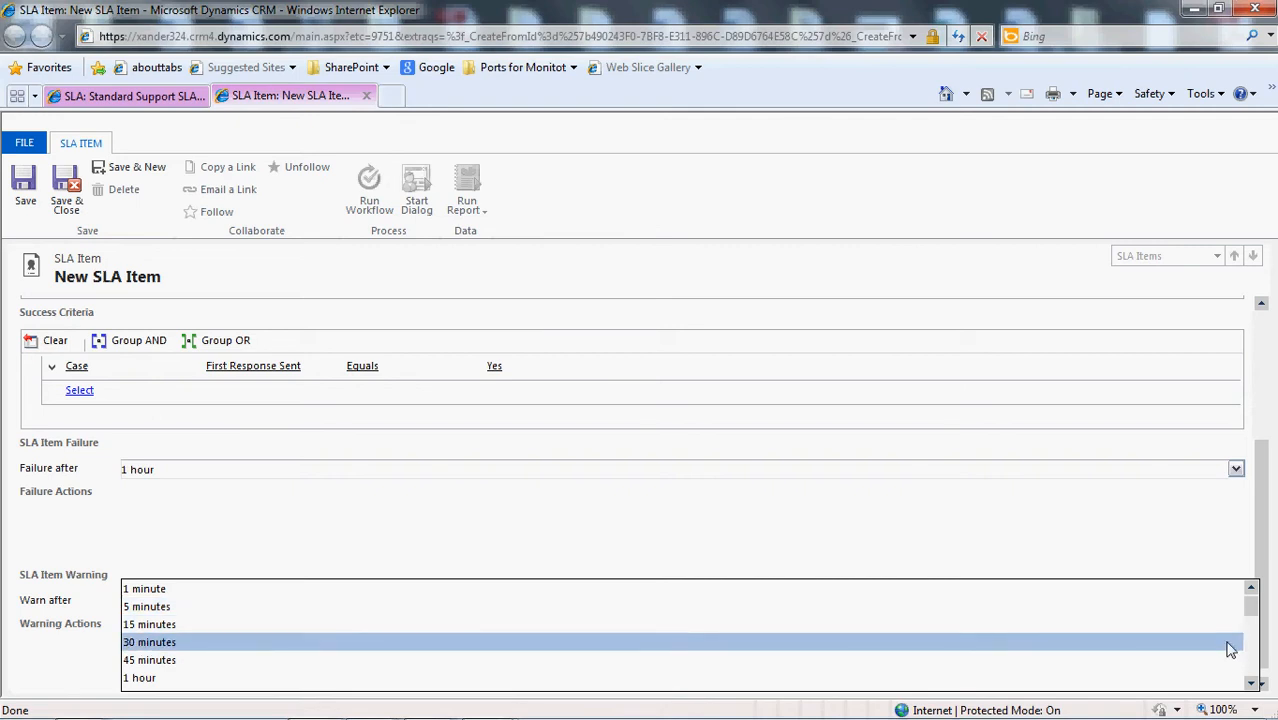
click(1230, 645)
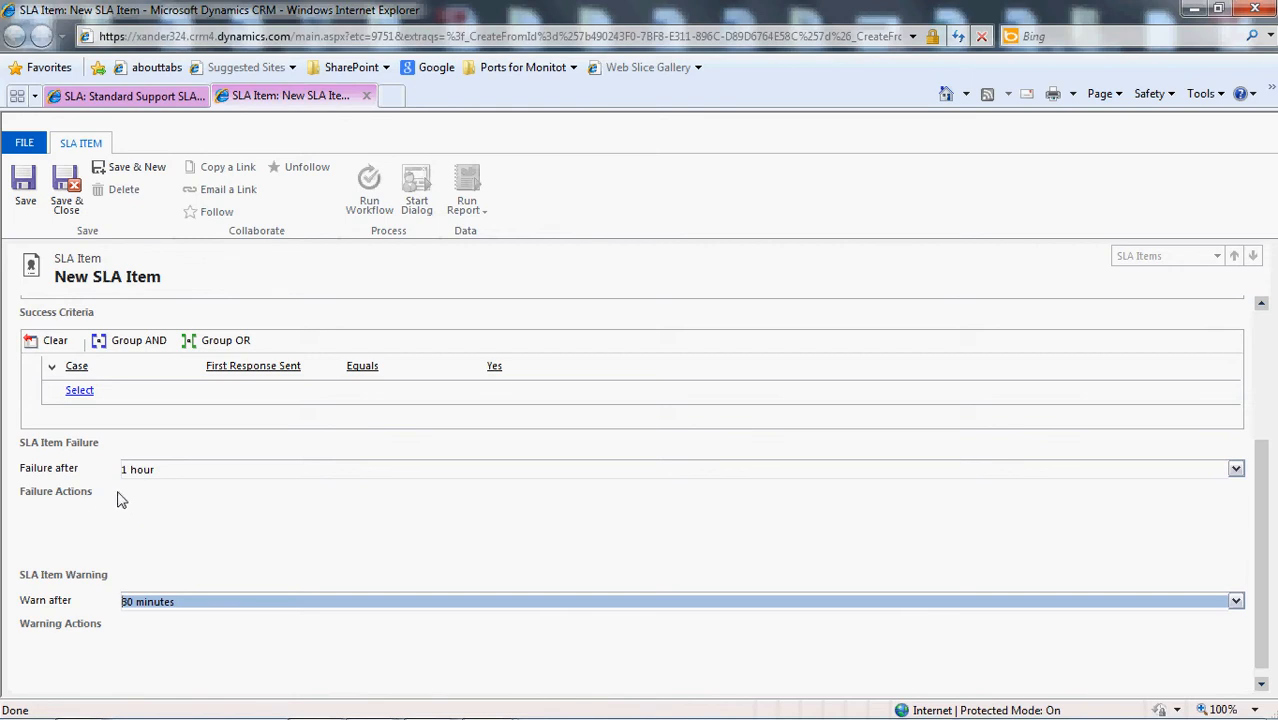
click(25, 208)
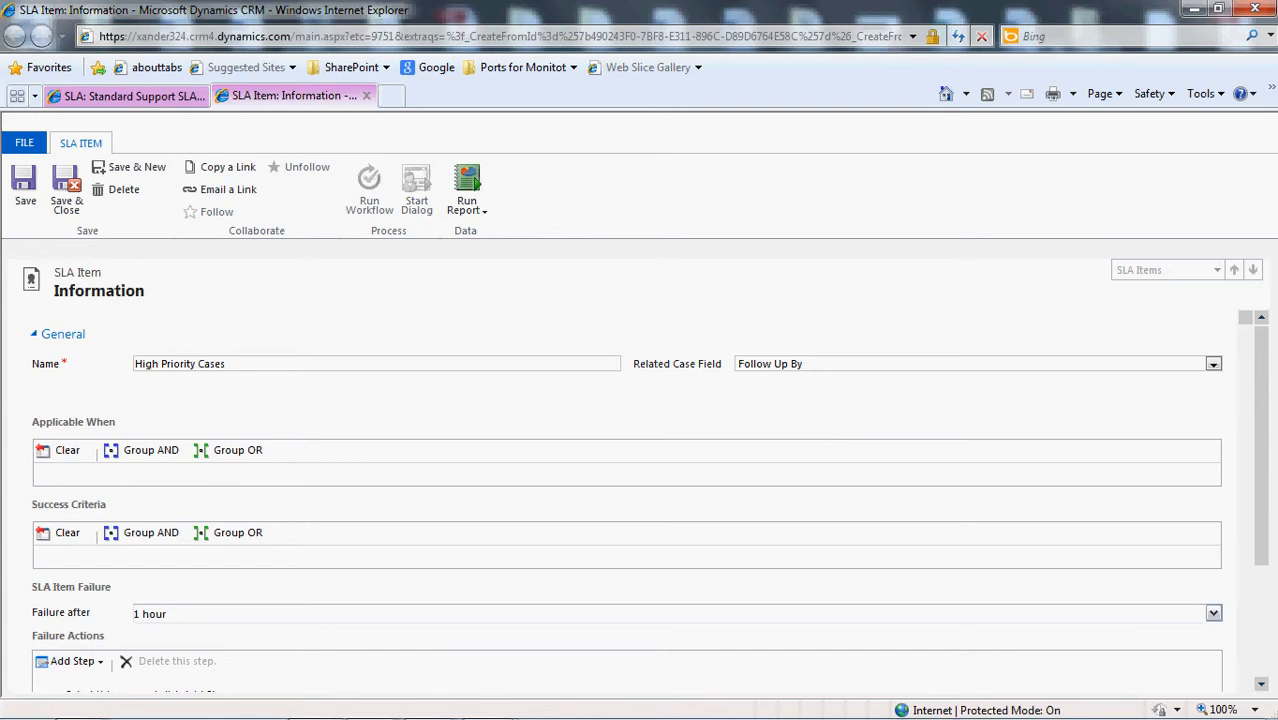
Add an Update Record step for the Case under the SLA item's Failure Actions.
drag(1263, 487, 1264, 580)
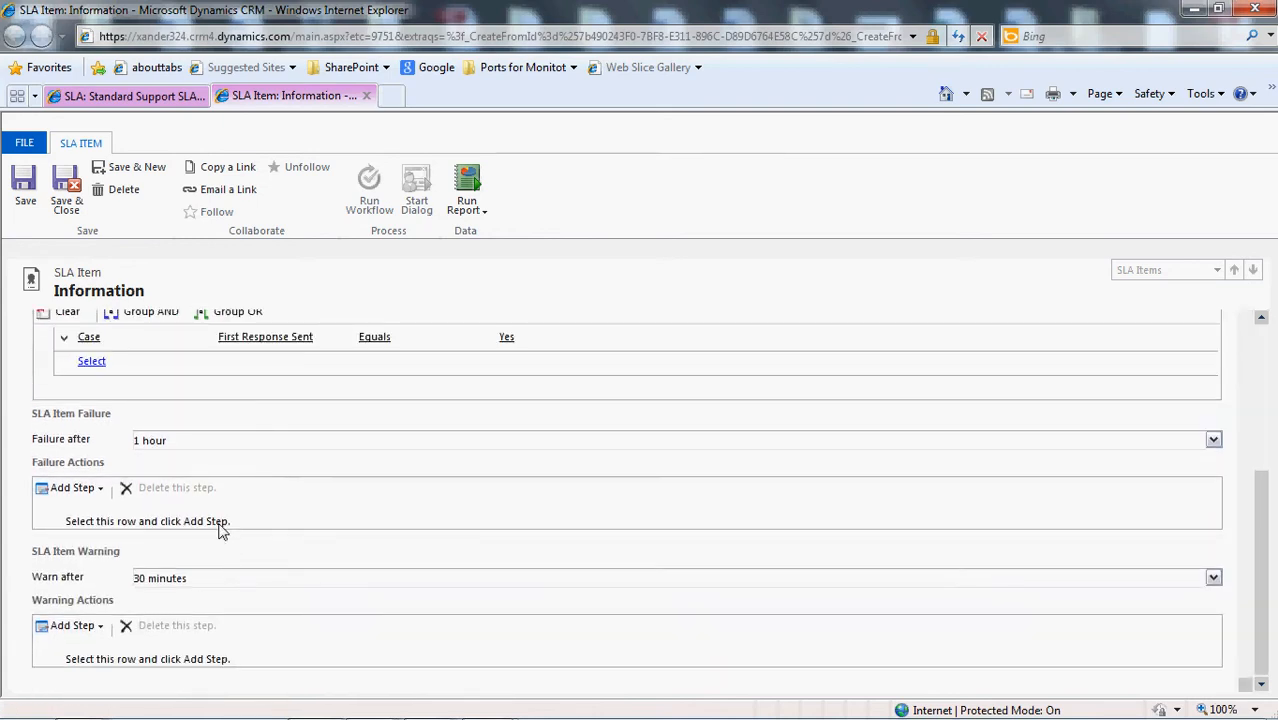
scroll(220, 526, up, 4)
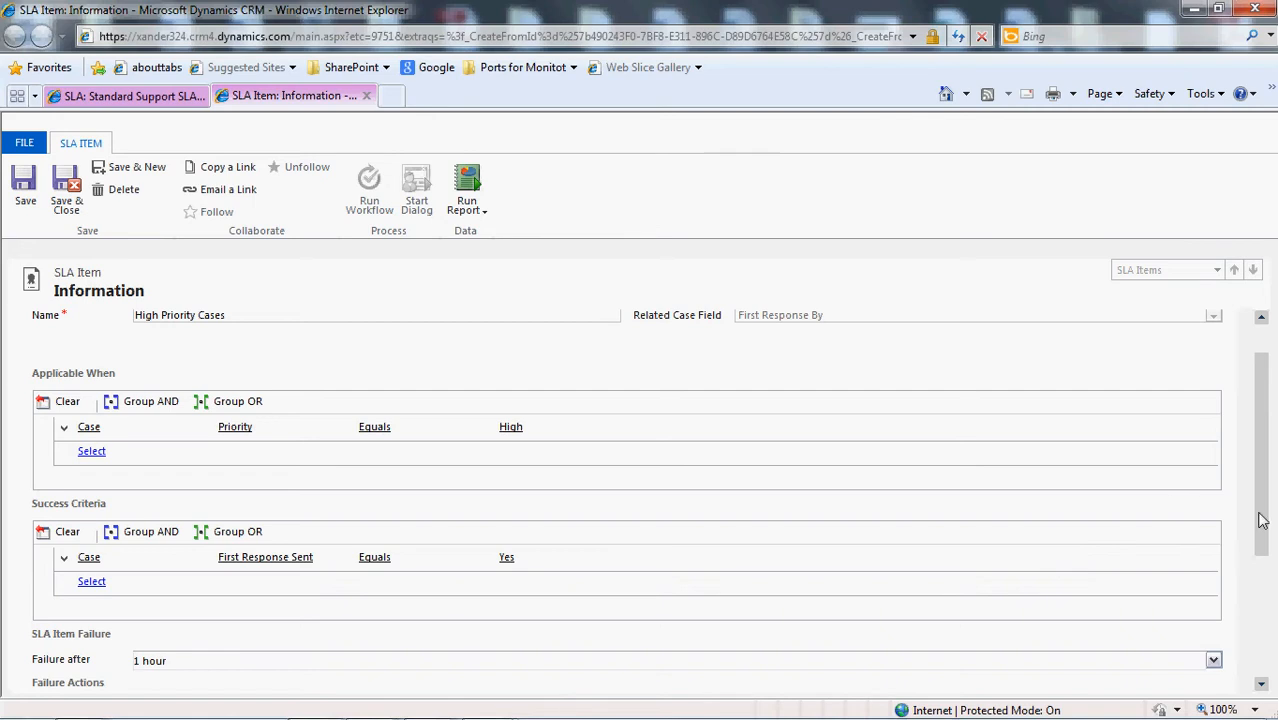
scroll(1263, 600, down, 4)
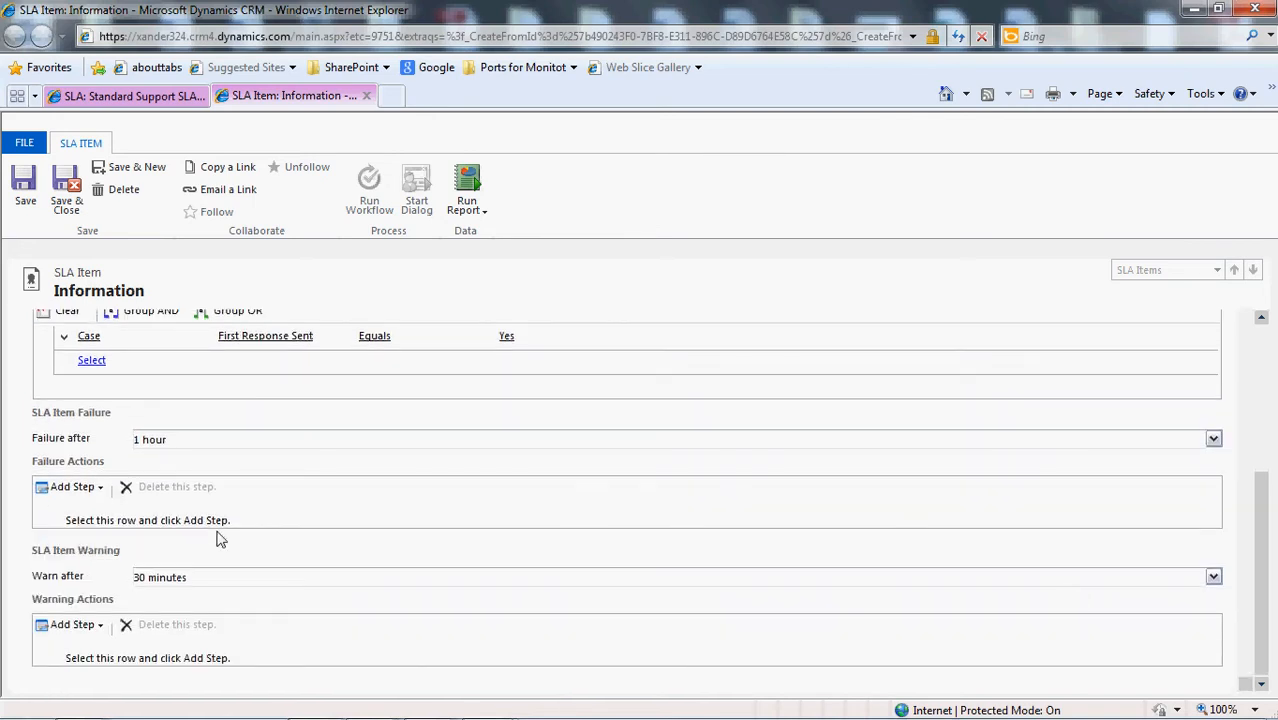
click(213, 528)
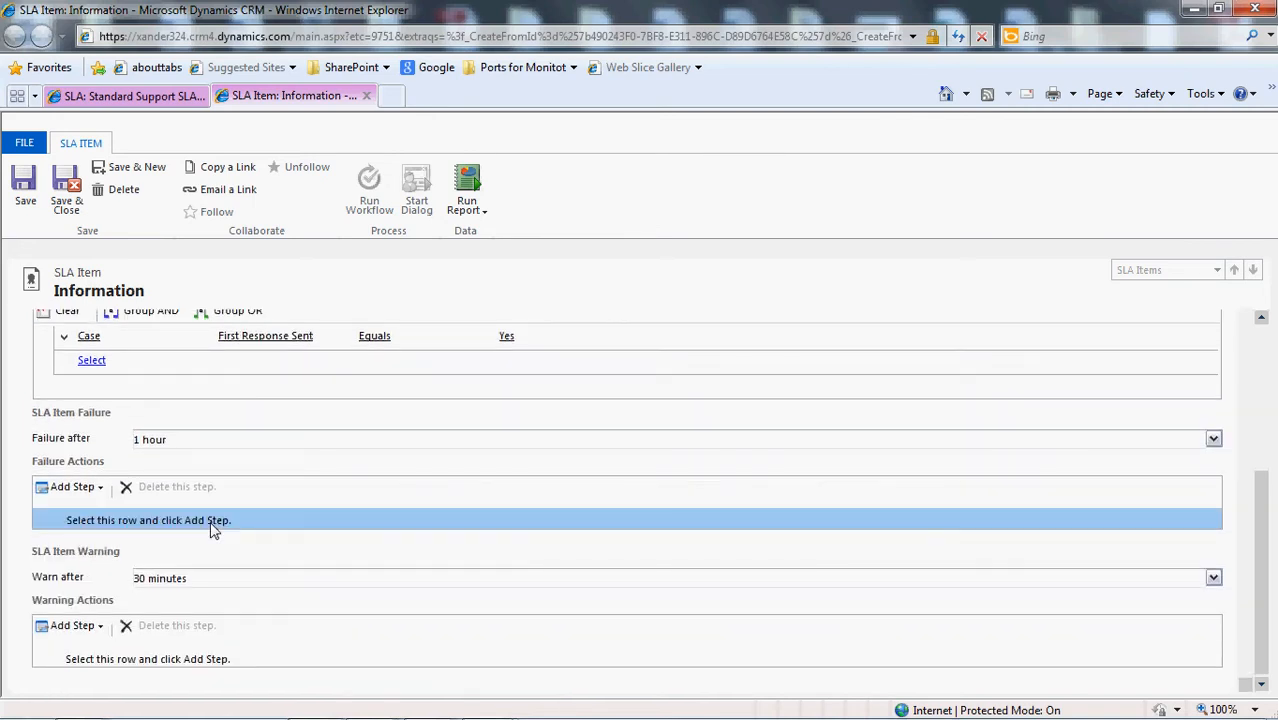
click(100, 490)
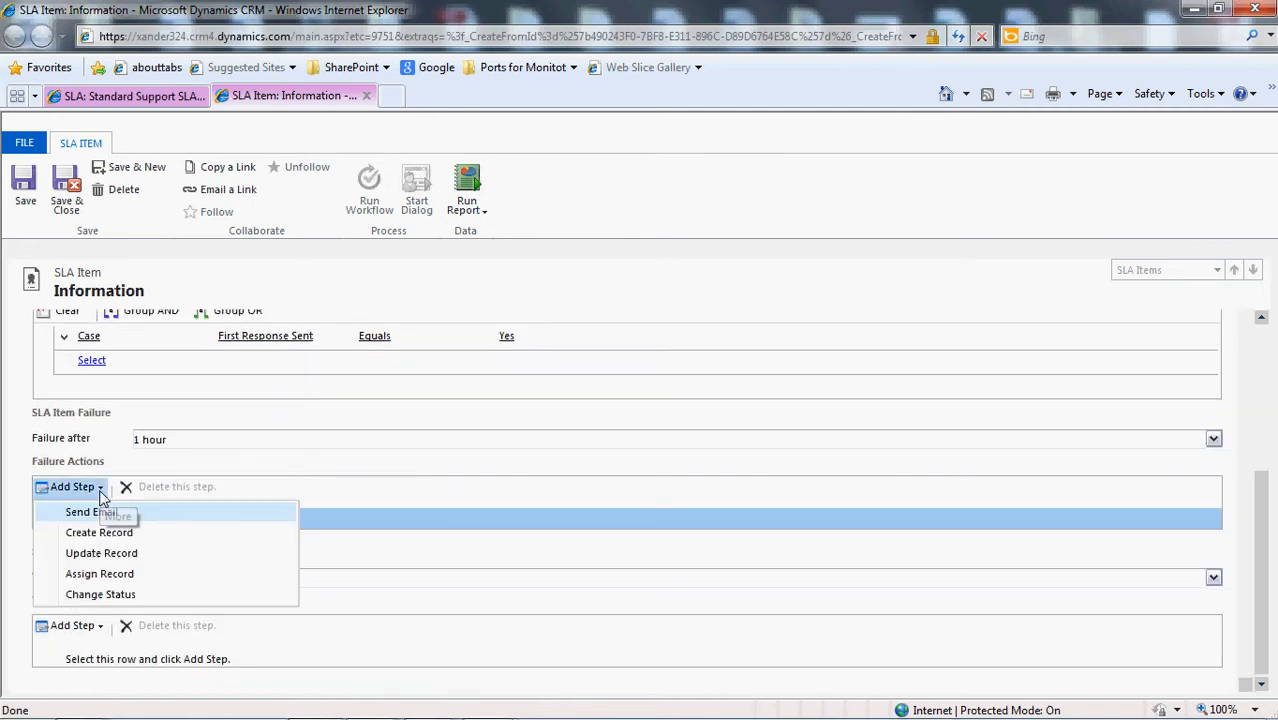
click(158, 556)
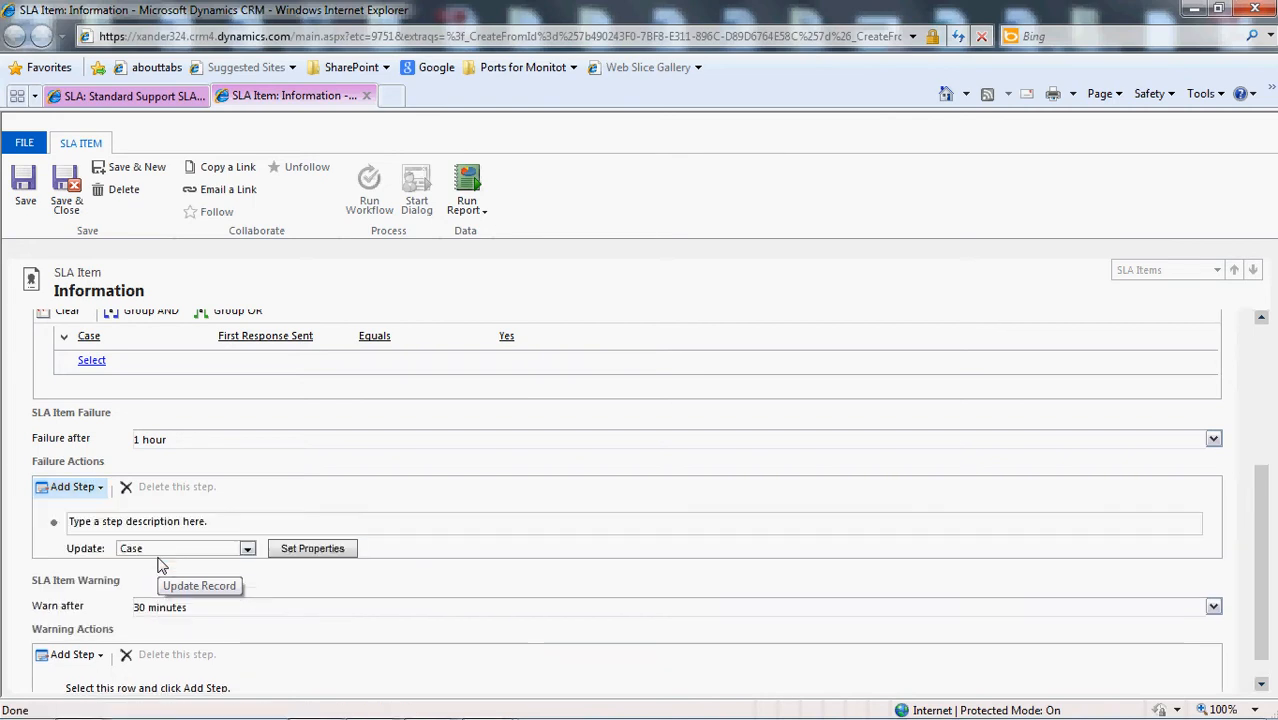
Set Resolve By SLA Status to Noncompliant in the failure action's case properties, then save and close them.
click(288, 553)
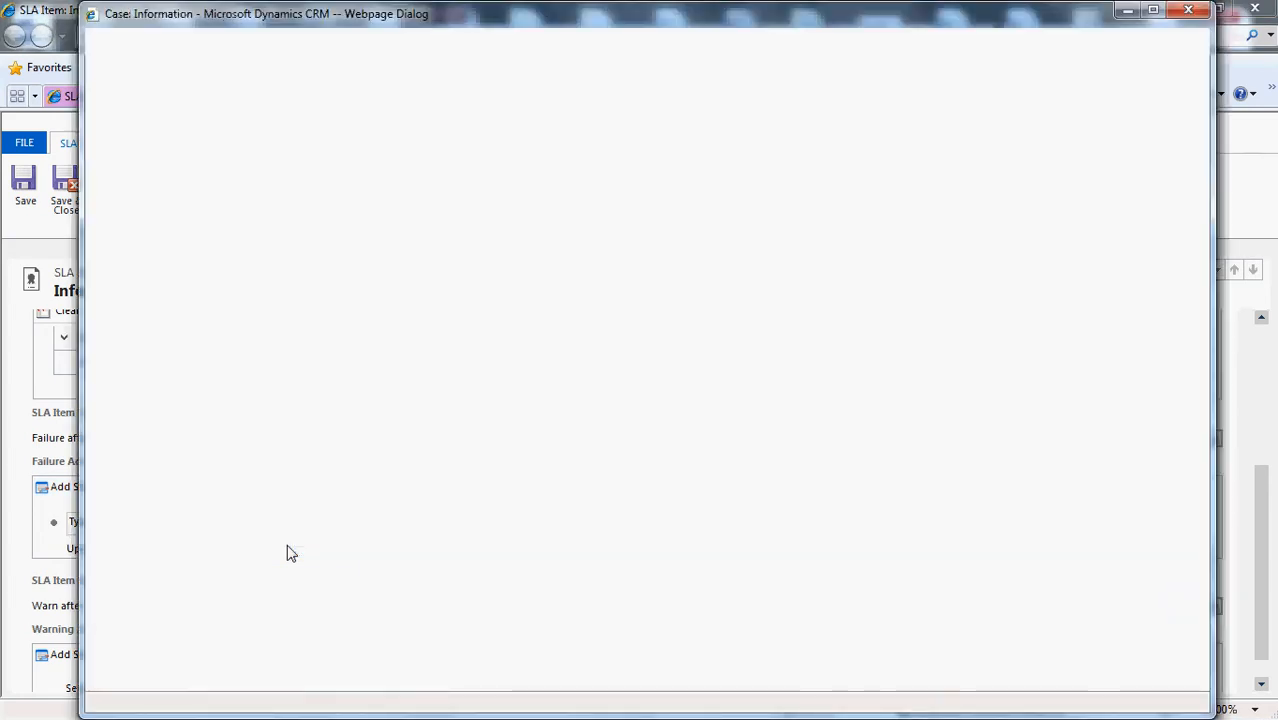
drag(1003, 355, 1022, 590)
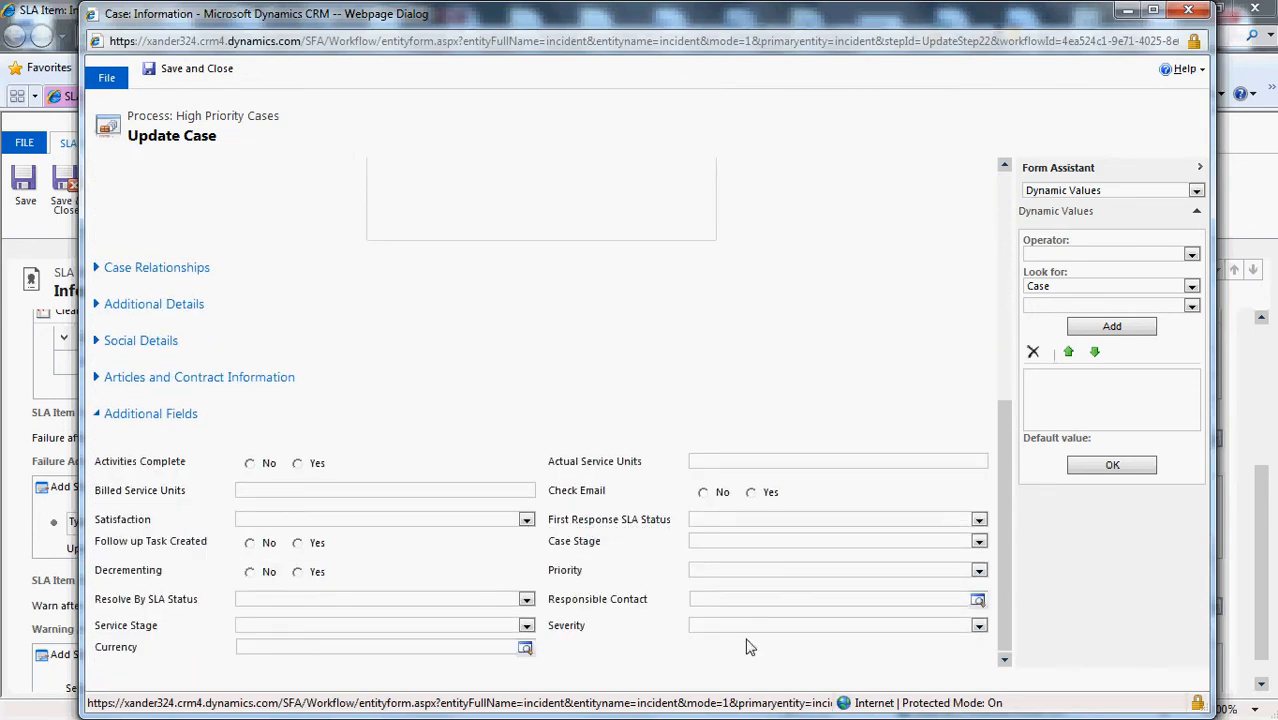
click(526, 600)
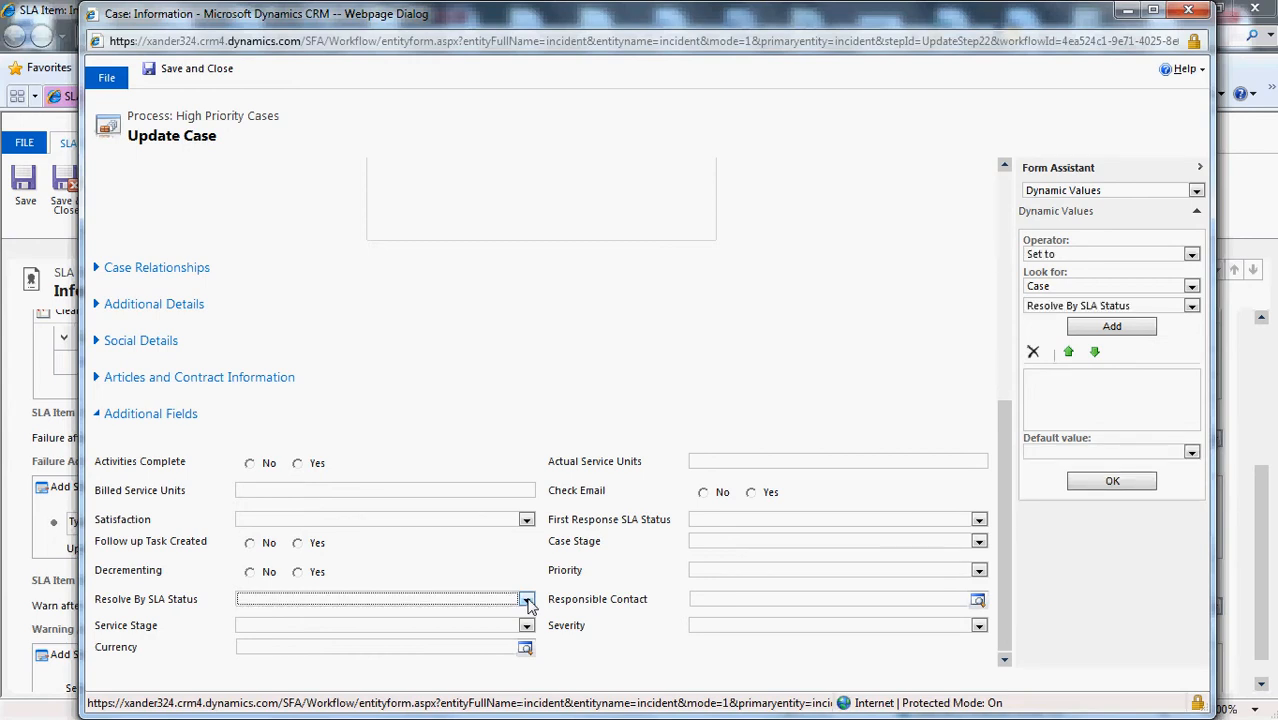
click(526, 600)
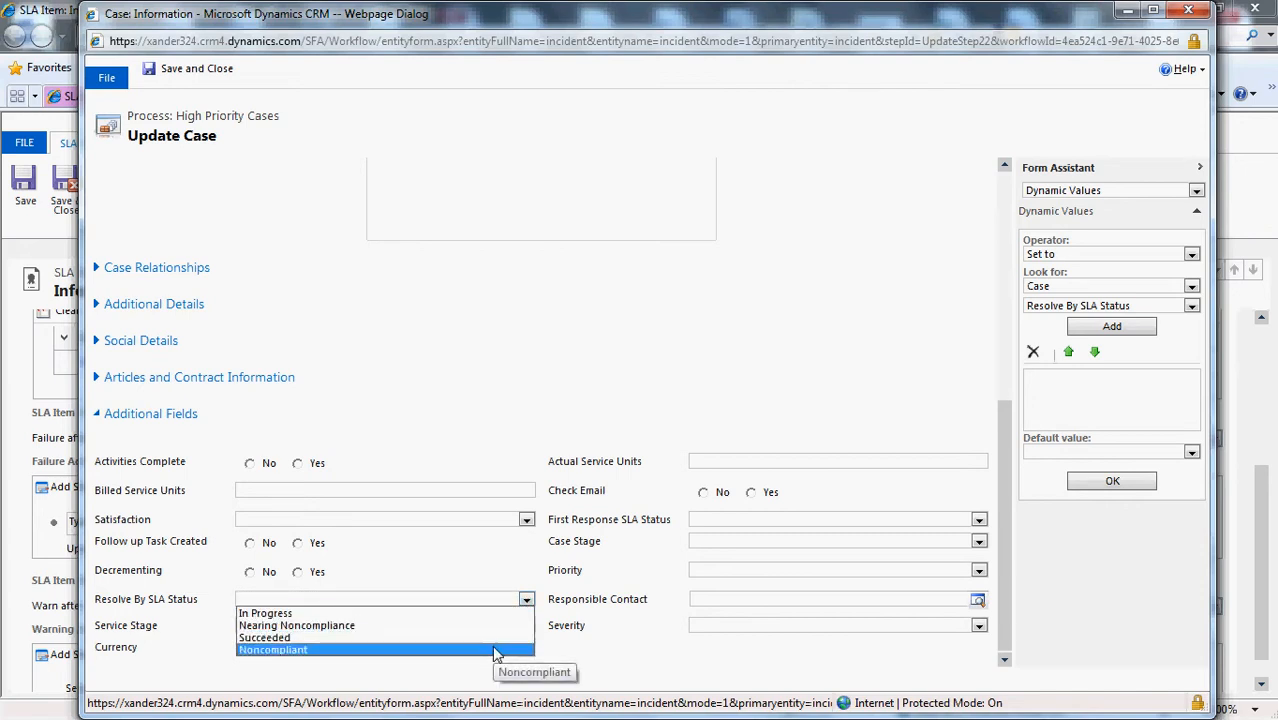
click(495, 651)
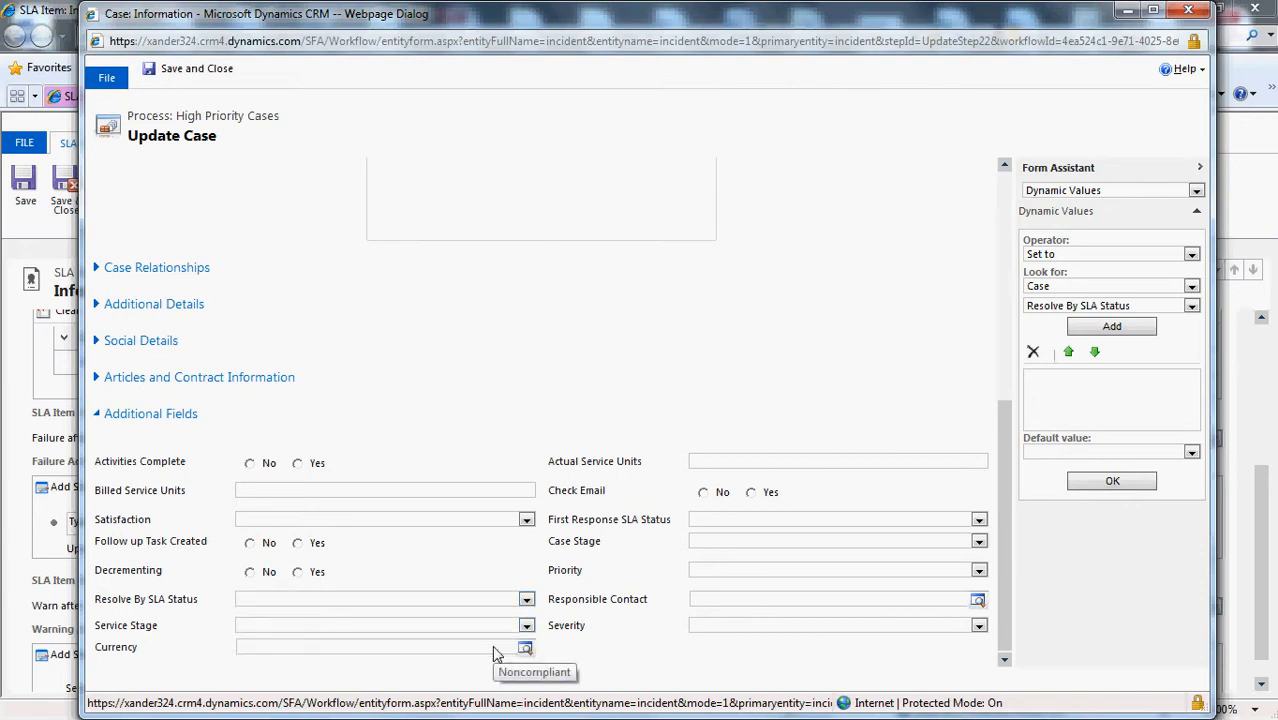
click(198, 70)
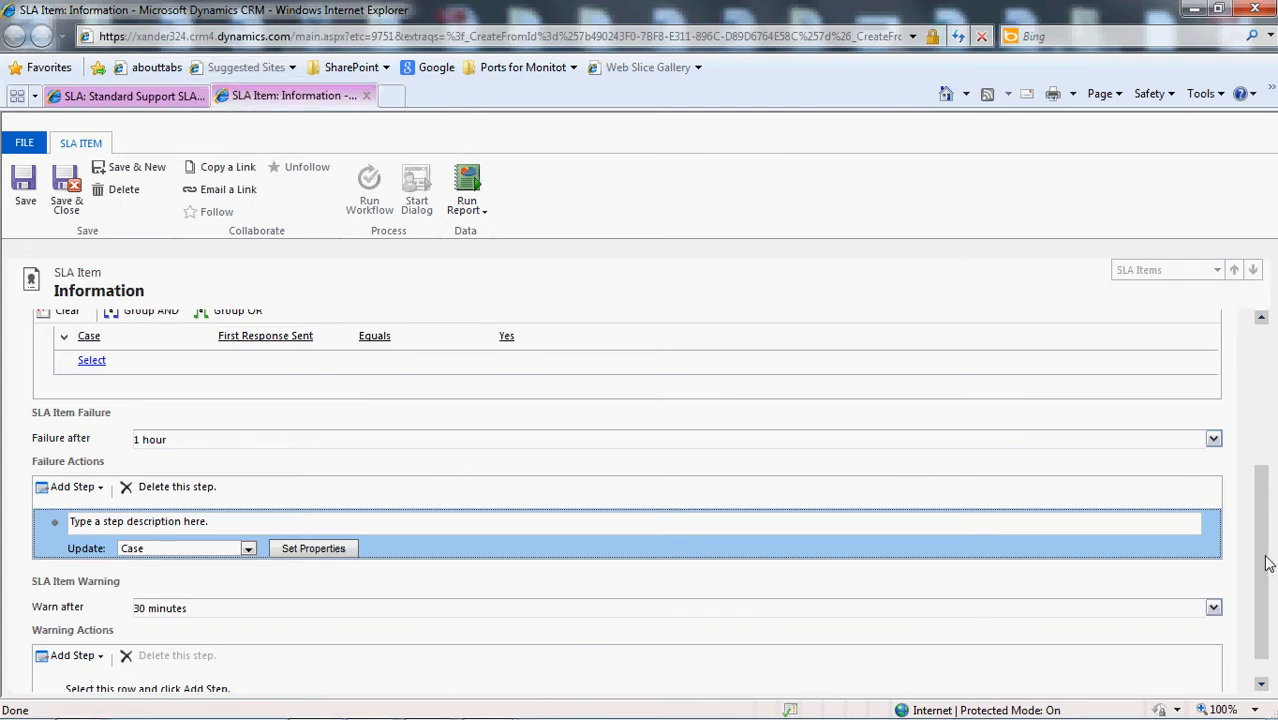
Add an Update Record step for the Case under the SLA item's Warning Actions.
drag(1268, 563, 1268, 590)
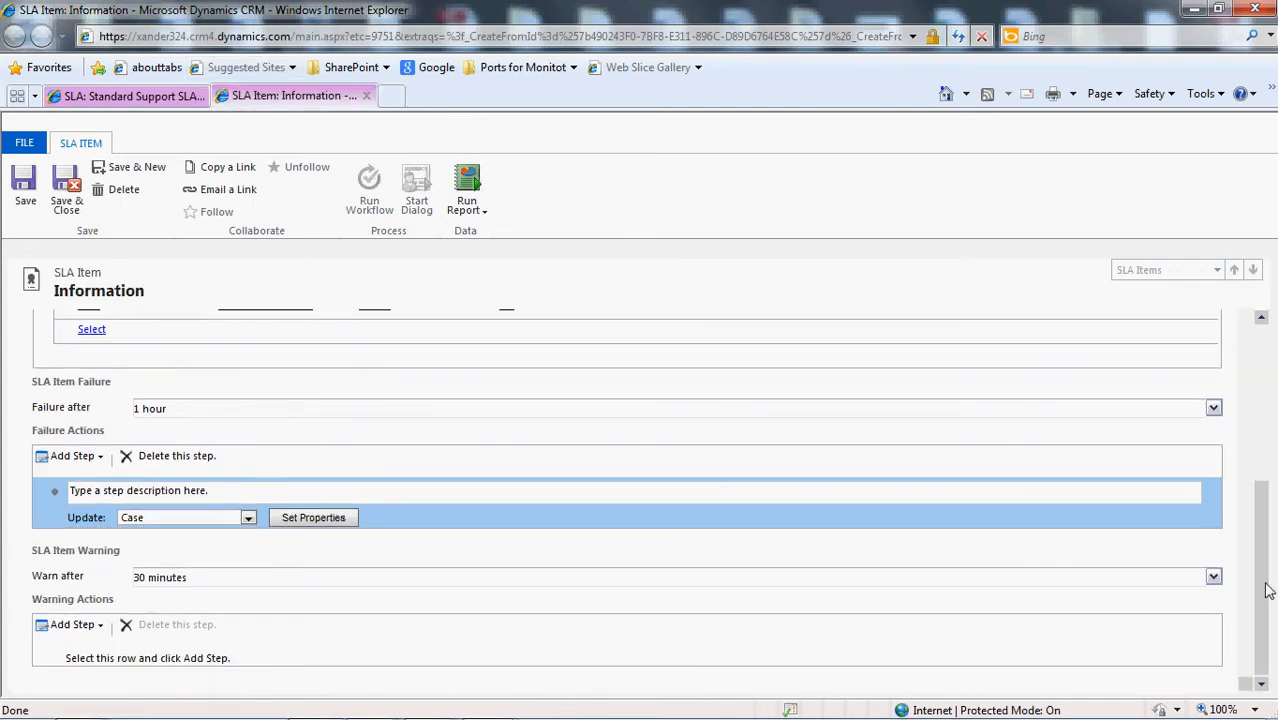
click(178, 664)
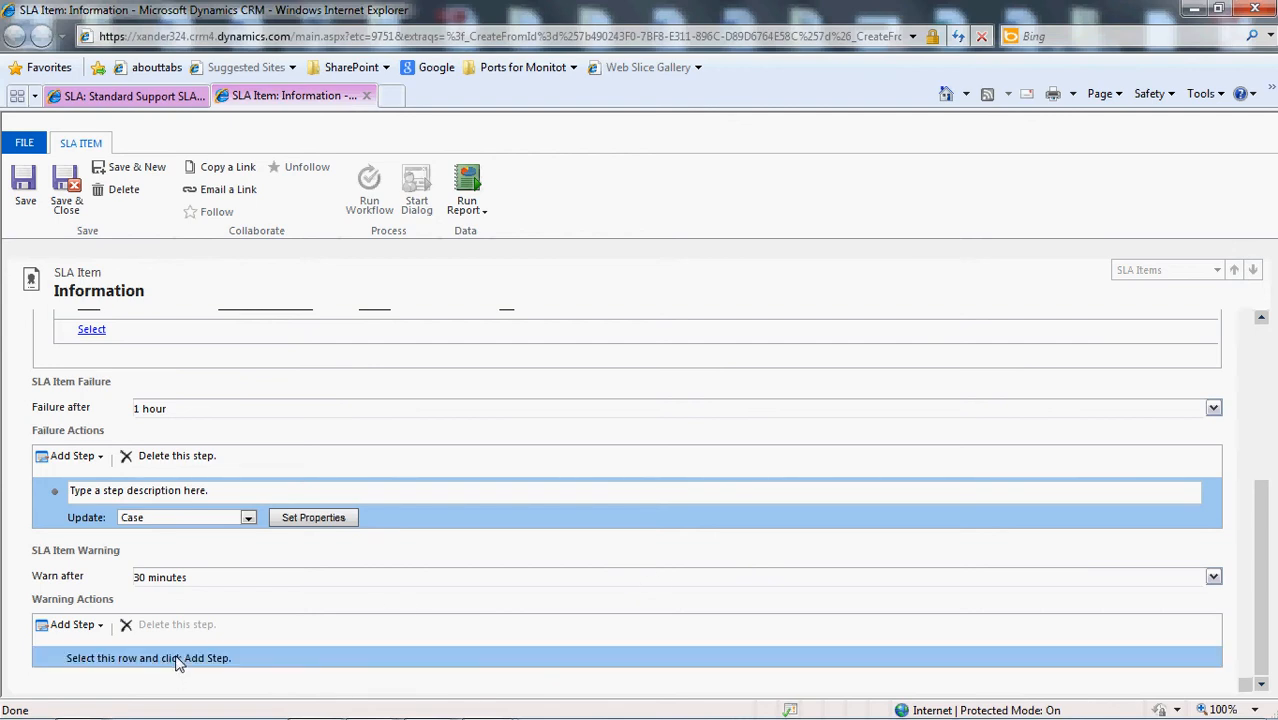
click(100, 625)
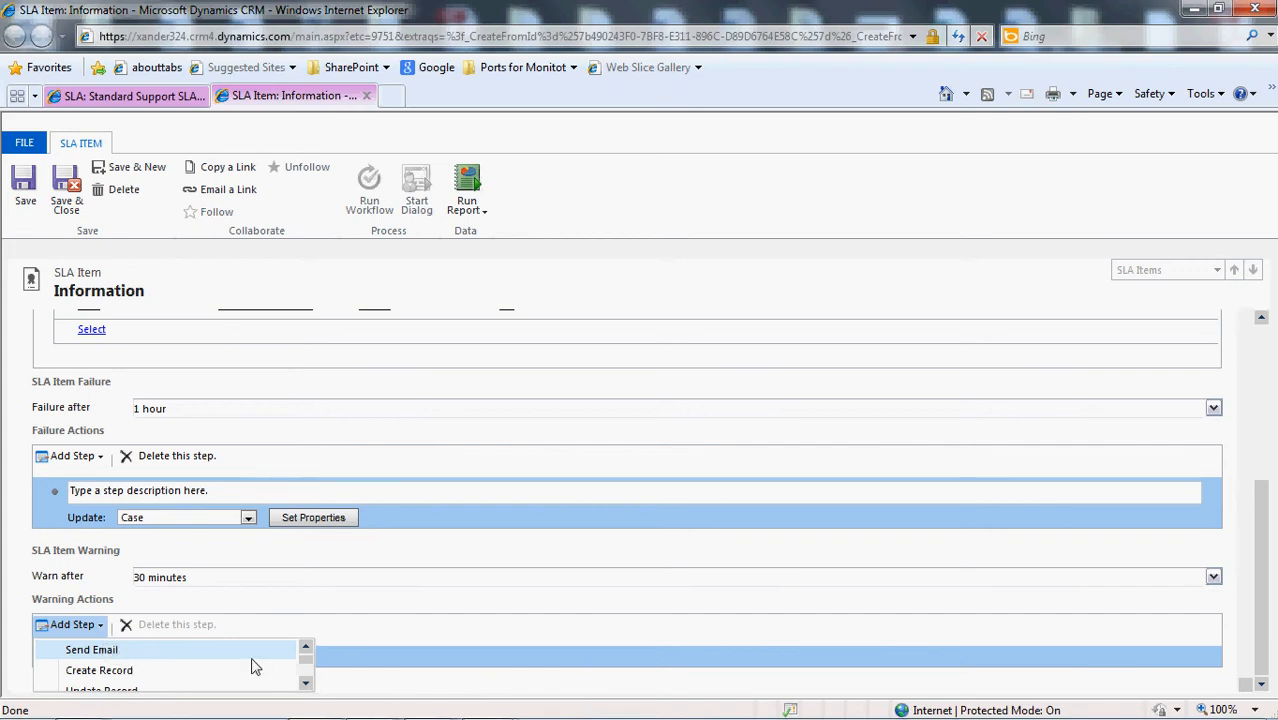
click(306, 684)
click(306, 684)
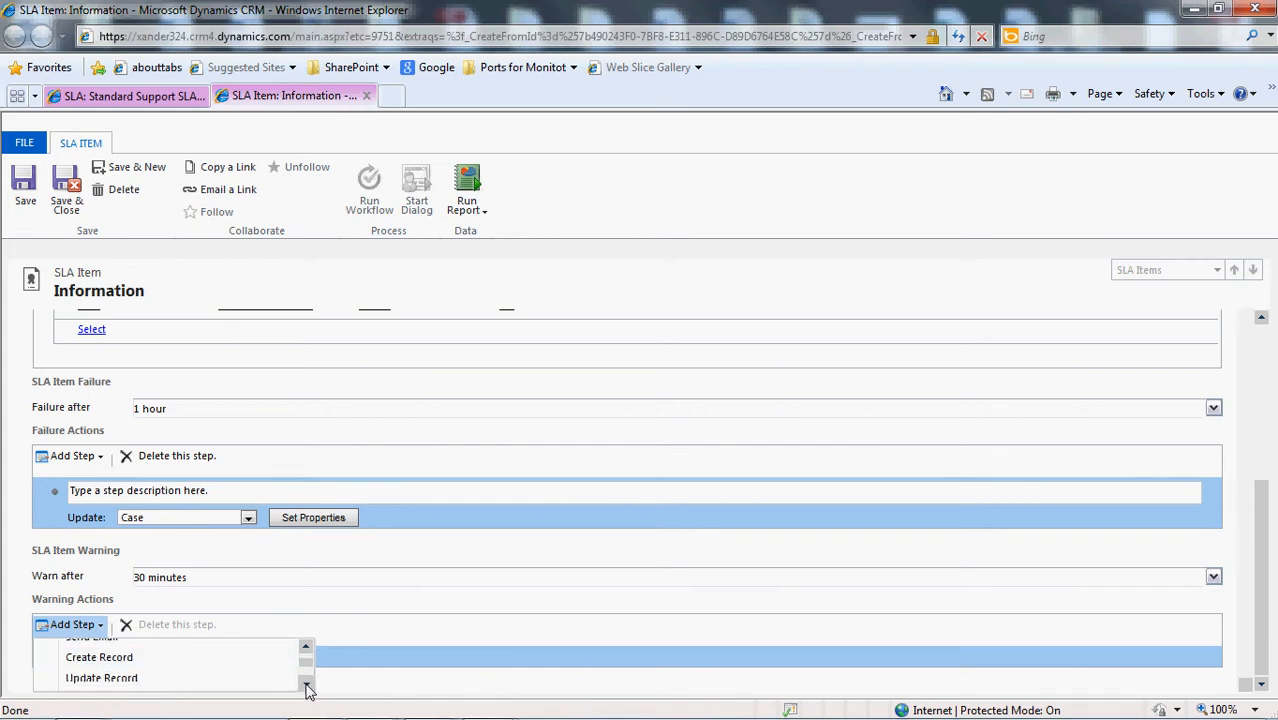
click(306, 686)
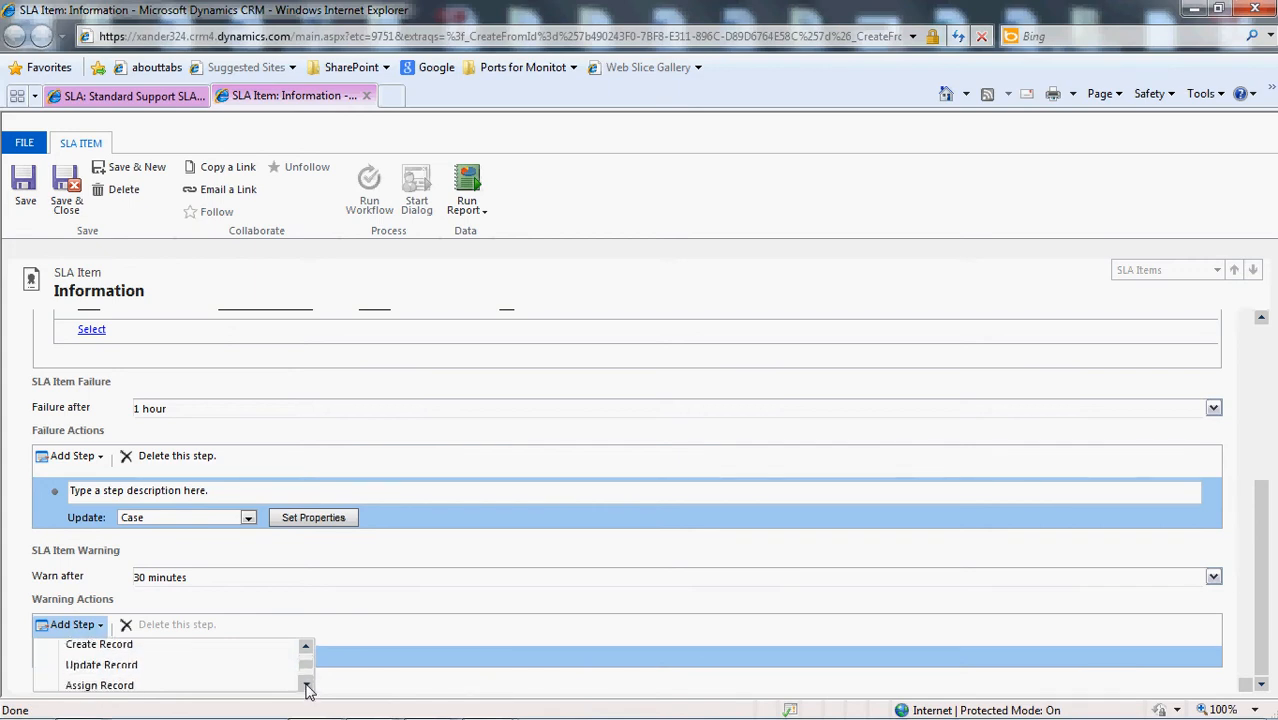
click(239, 660)
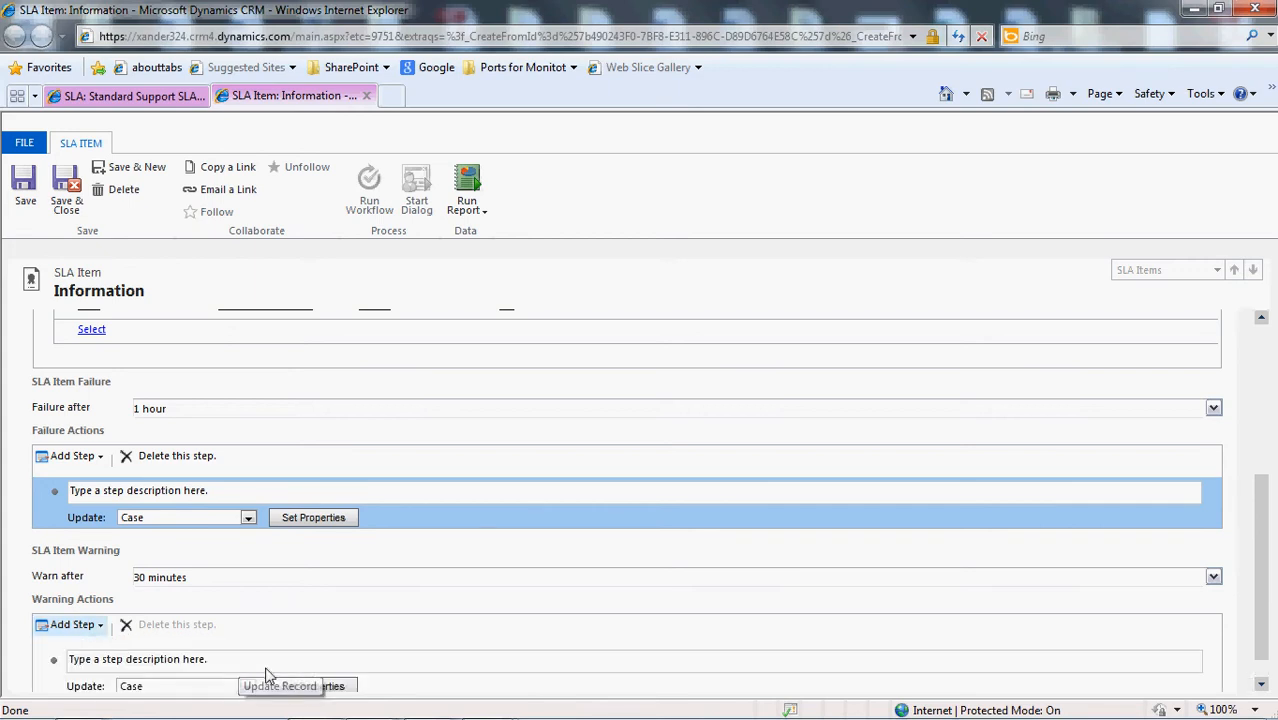
Set Resolve By SLA Status to Nearing Noncompliance in the warning action's case properties, then save and close them.
click(349, 688)
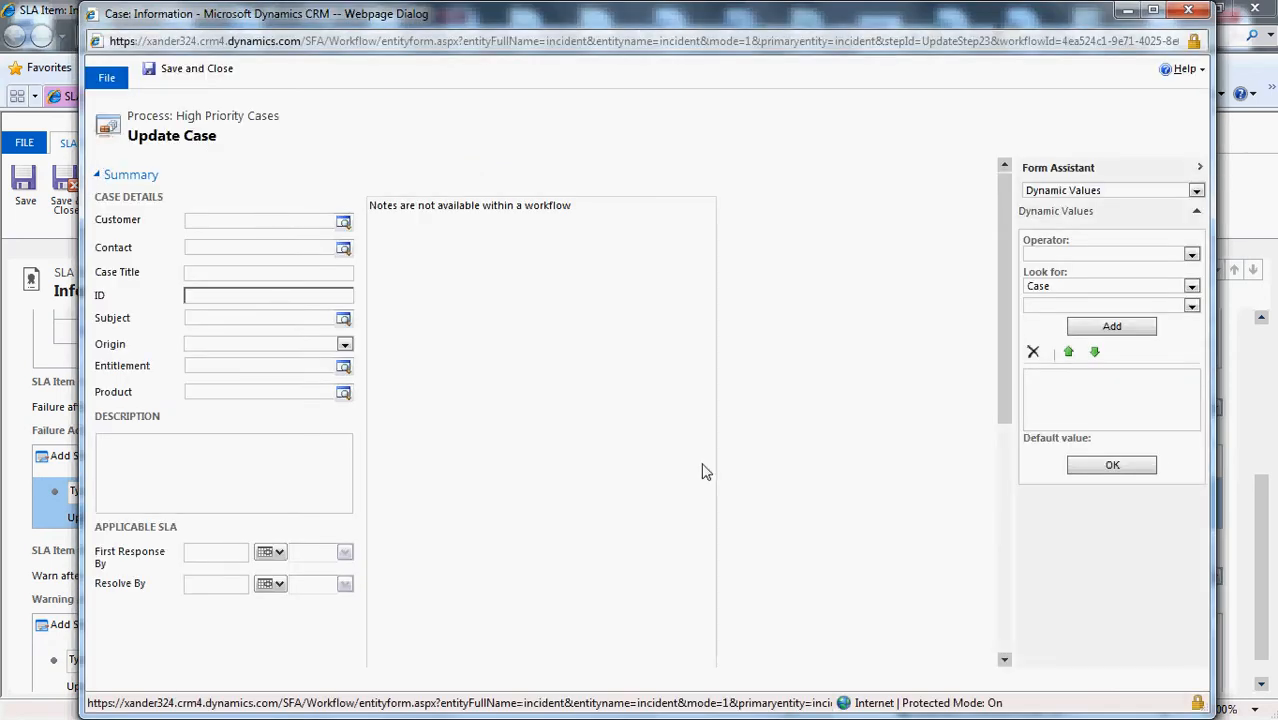
drag(1008, 280, 1013, 520)
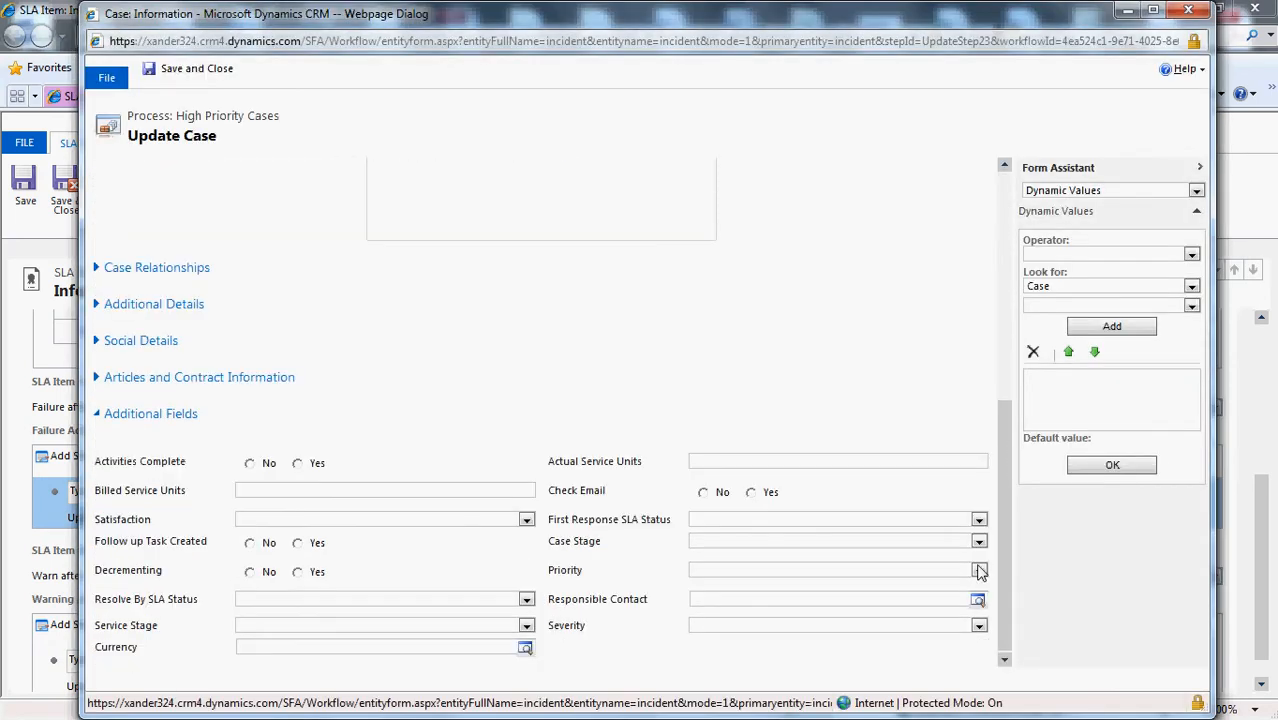
click(527, 600)
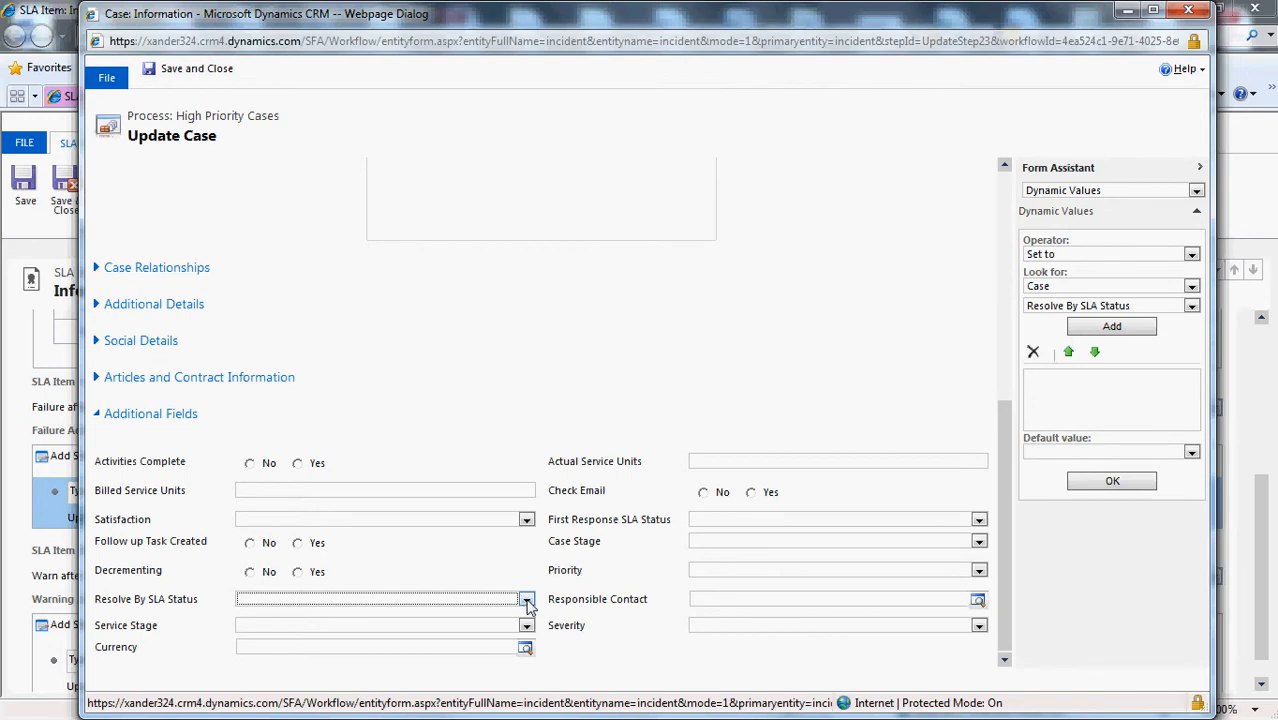
click(527, 600)
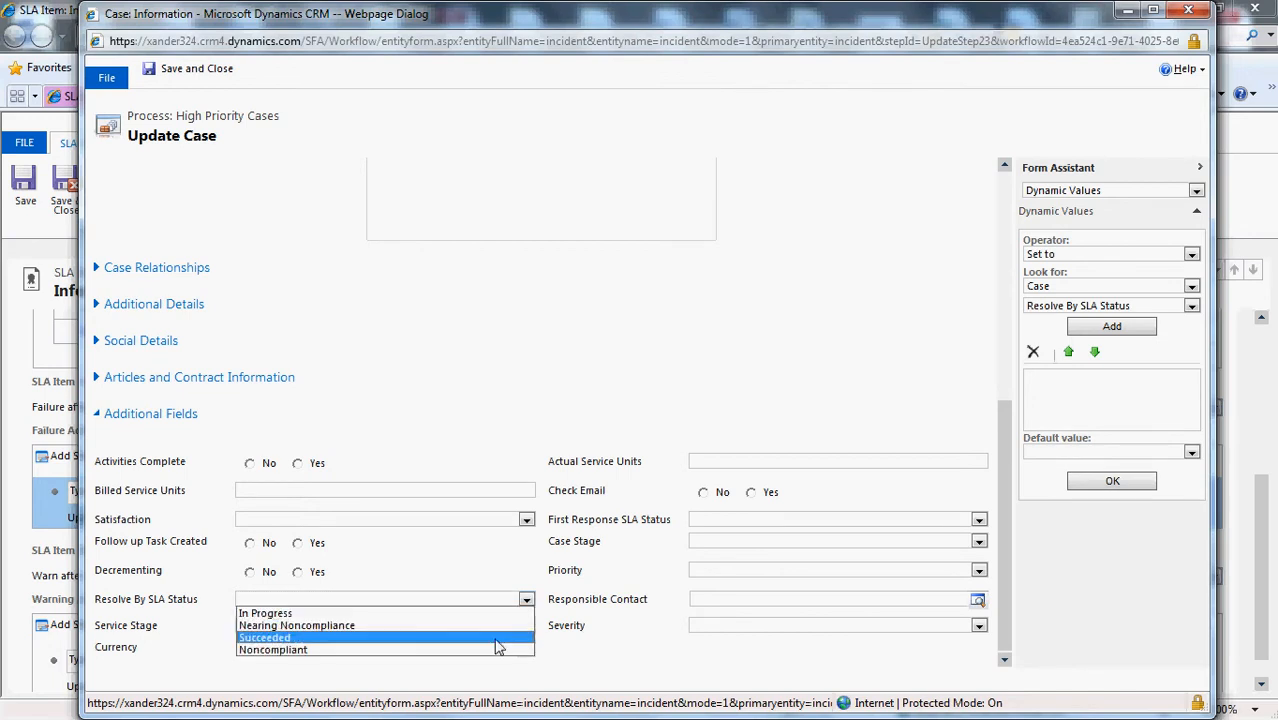
click(497, 626)
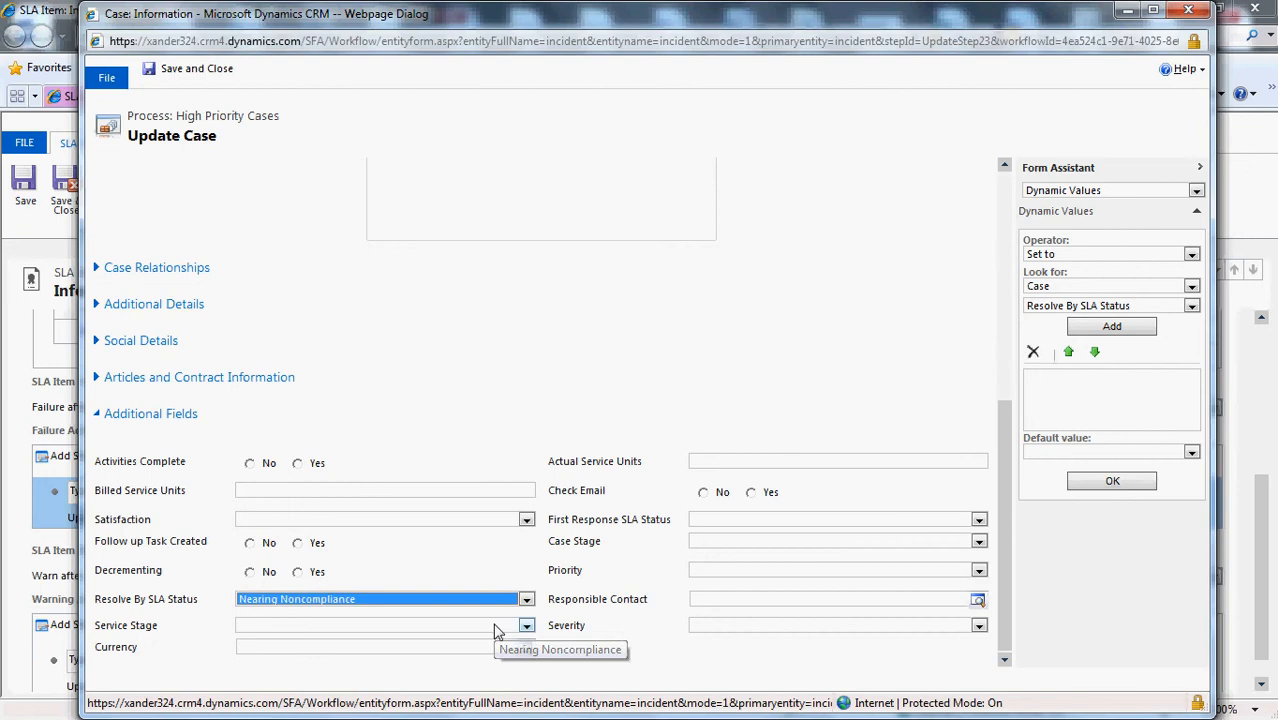
click(197, 79)
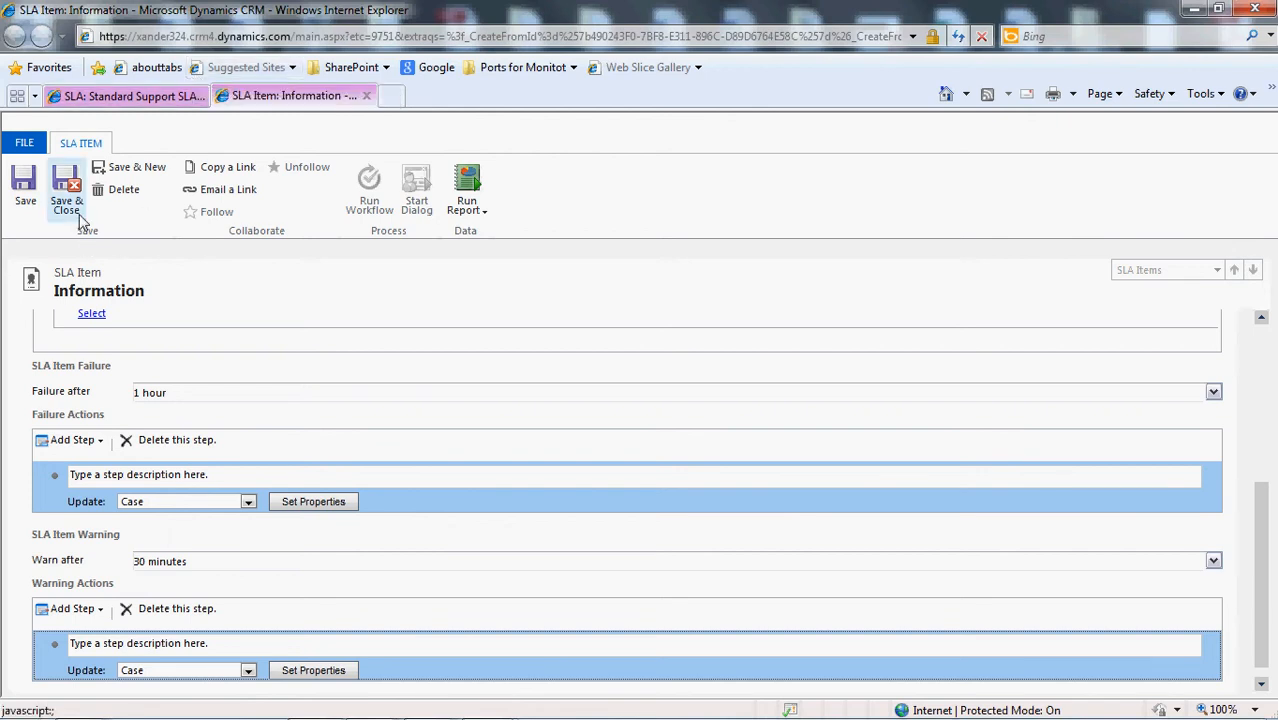
Save the High Priority Cases item and start a new SLA item named Normal Priority Cases.
drag(1261, 543, 1247, 357)
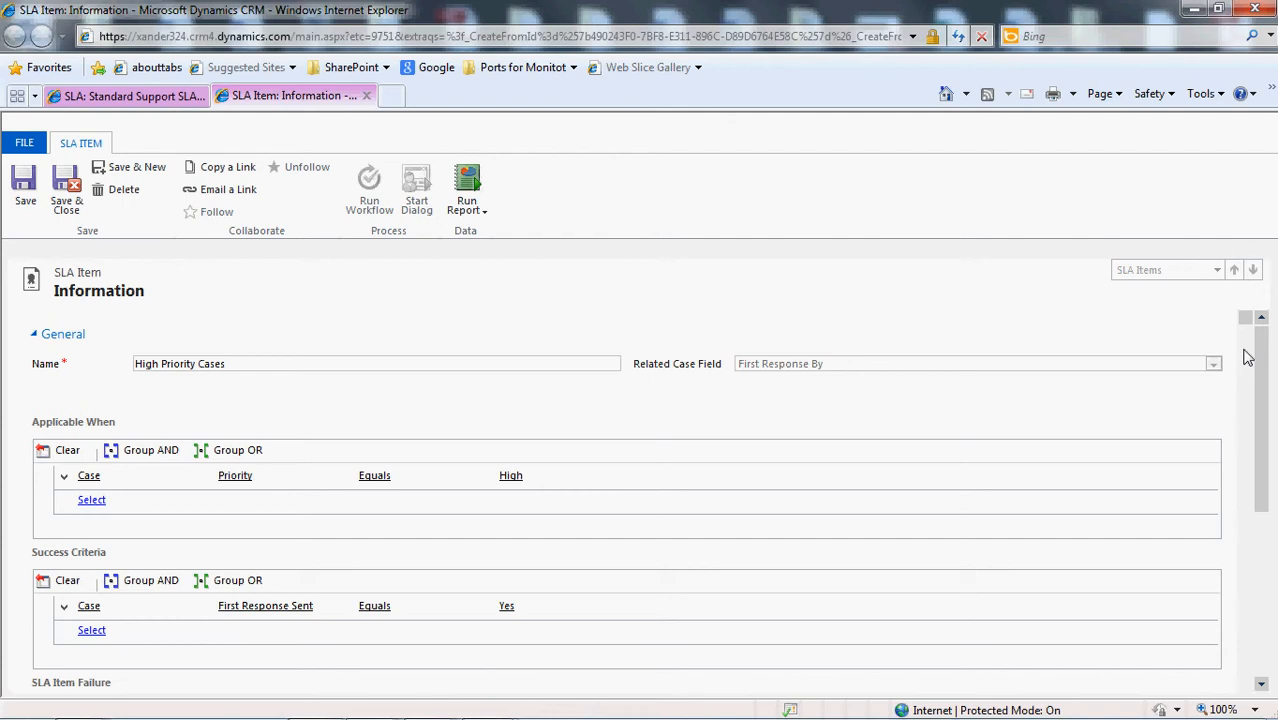
click(137, 167)
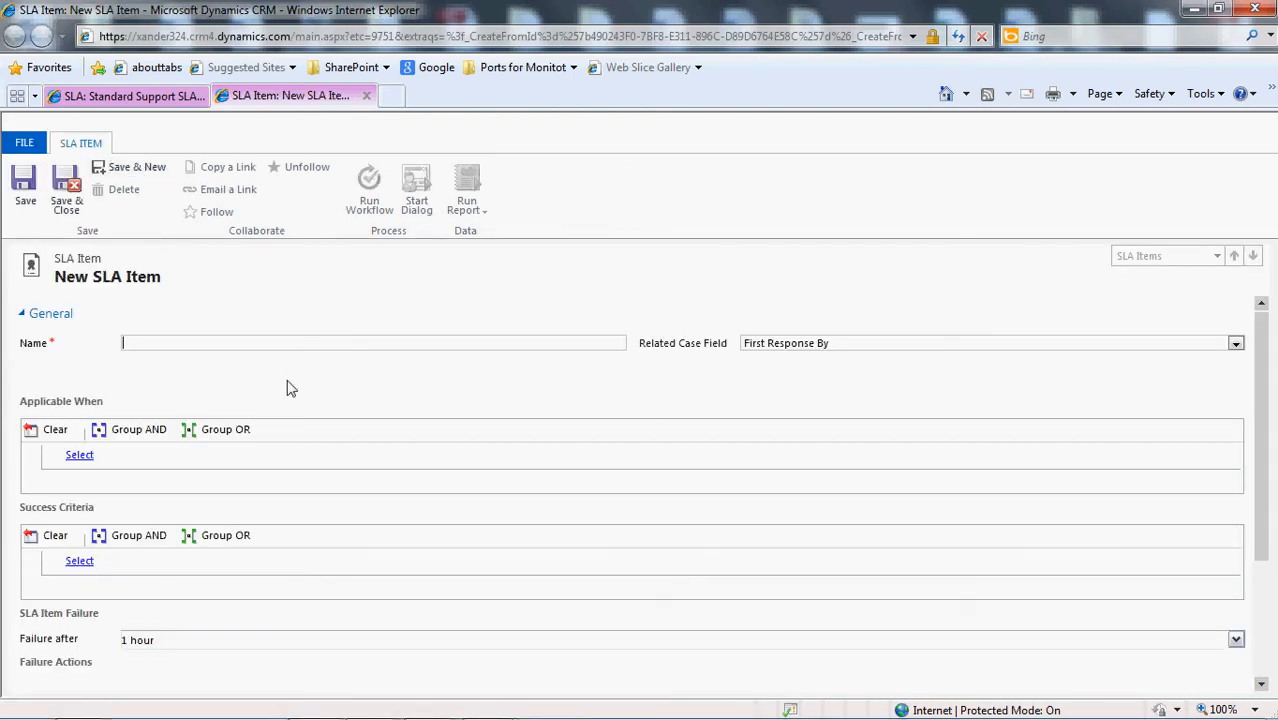
text(No)
text(rmal Priority Cases)
Add an Applicable When condition to the Normal Priority Cases item: Case Priority Equals Normal.
click(178, 458)
click(191, 454)
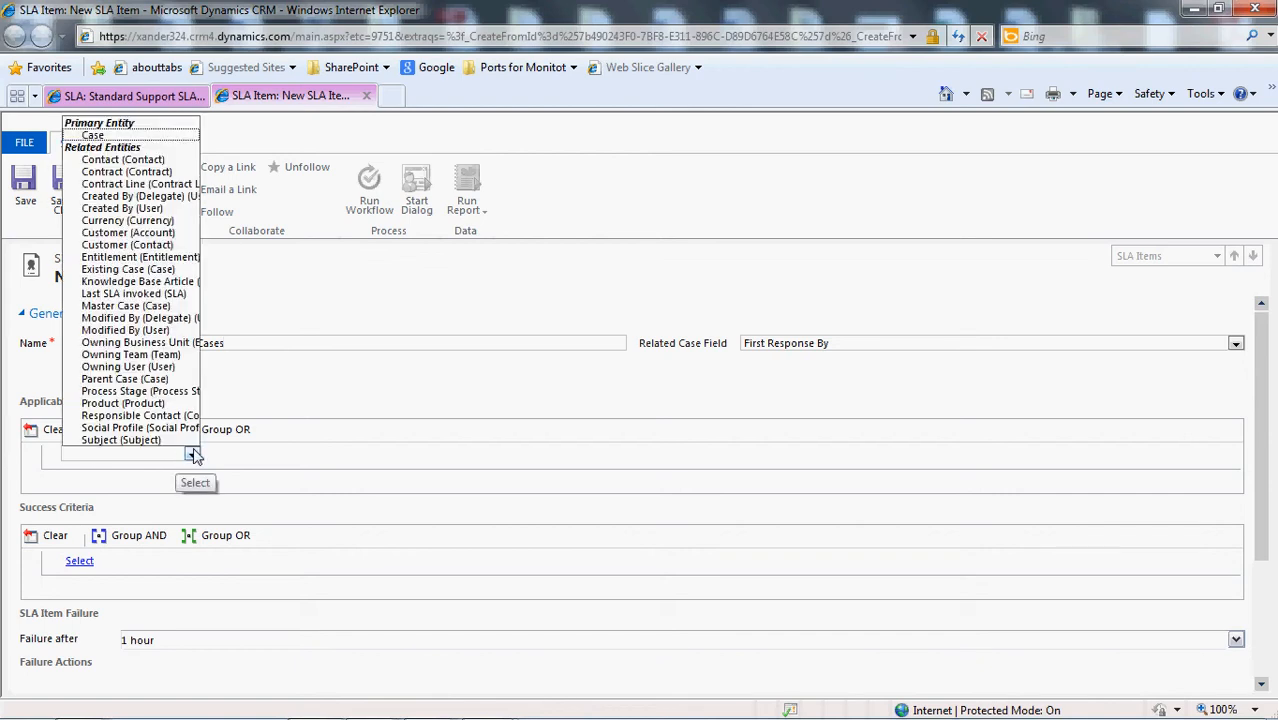
click(149, 139)
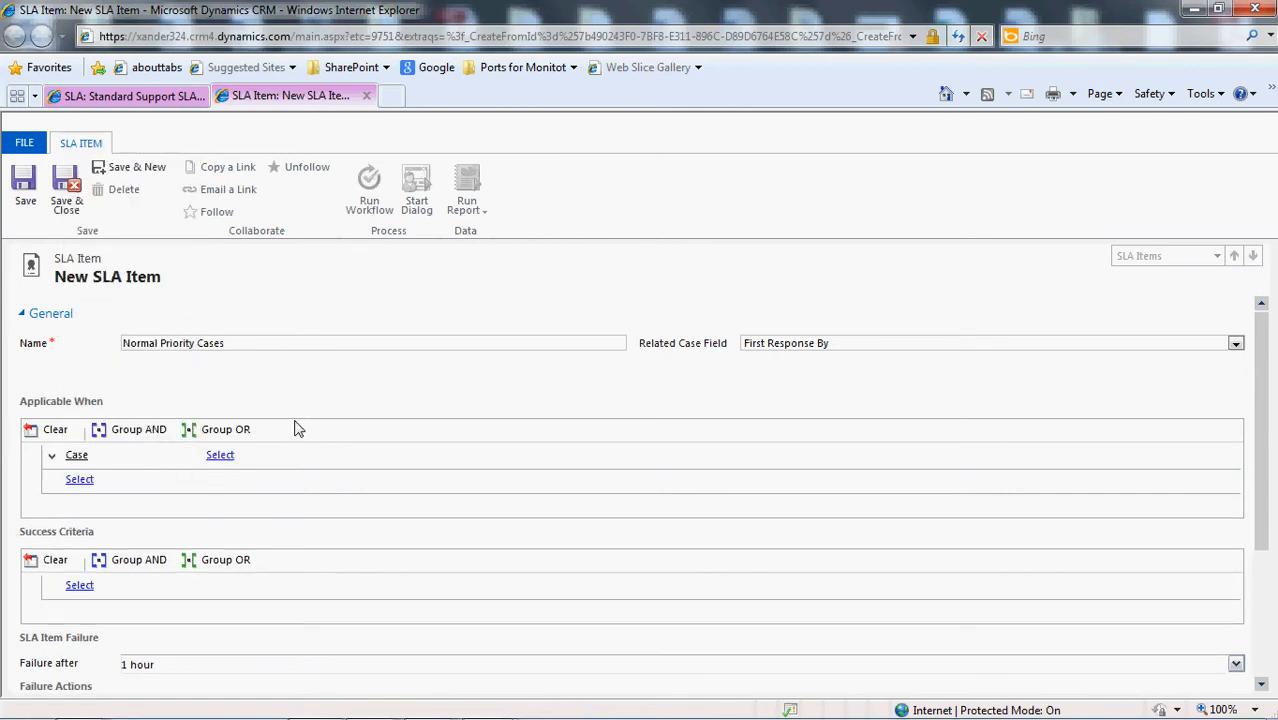
click(314, 455)
scroll(337, 350, down, 4)
scroll(337, 350, down, 3)
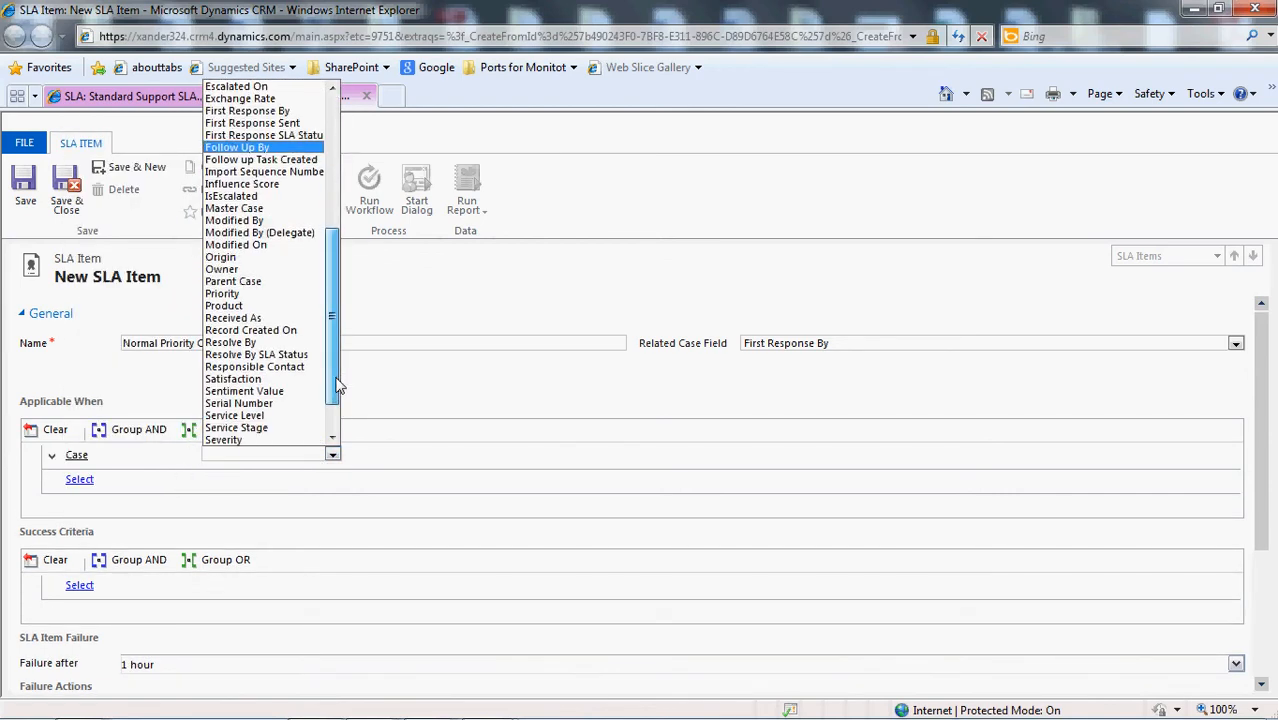
click(288, 294)
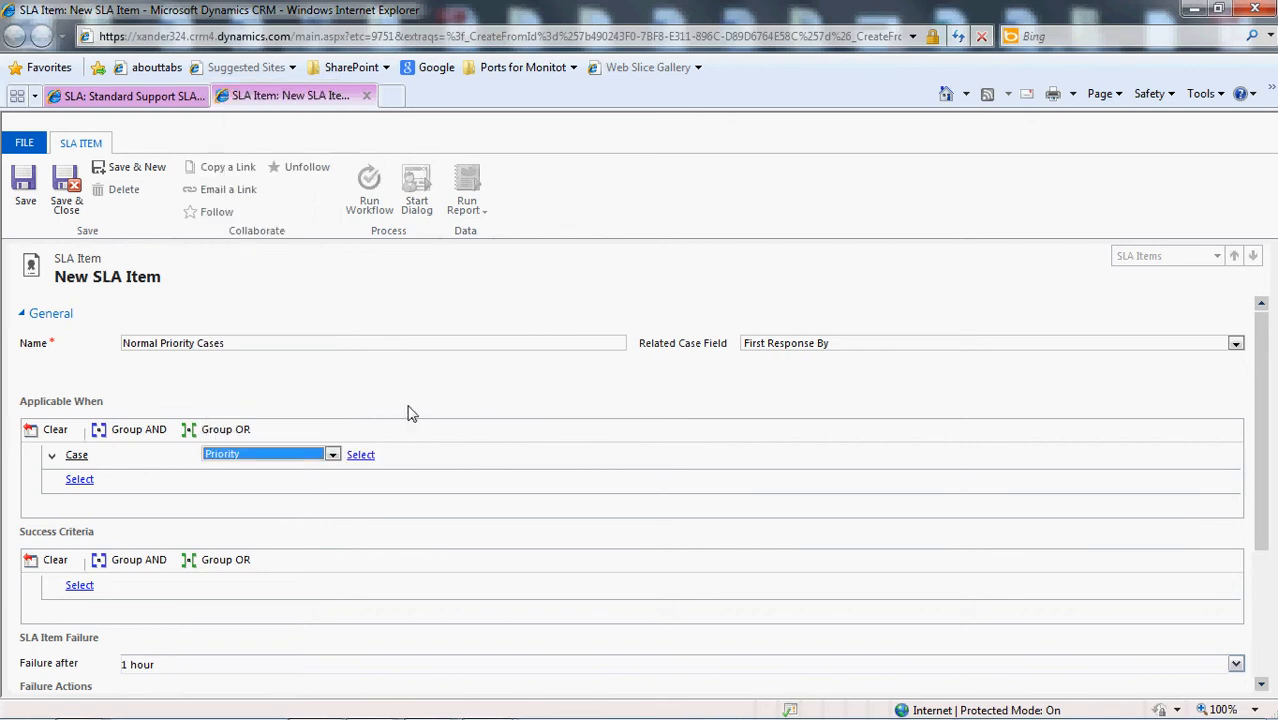
click(445, 455)
click(445, 468)
click(569, 455)
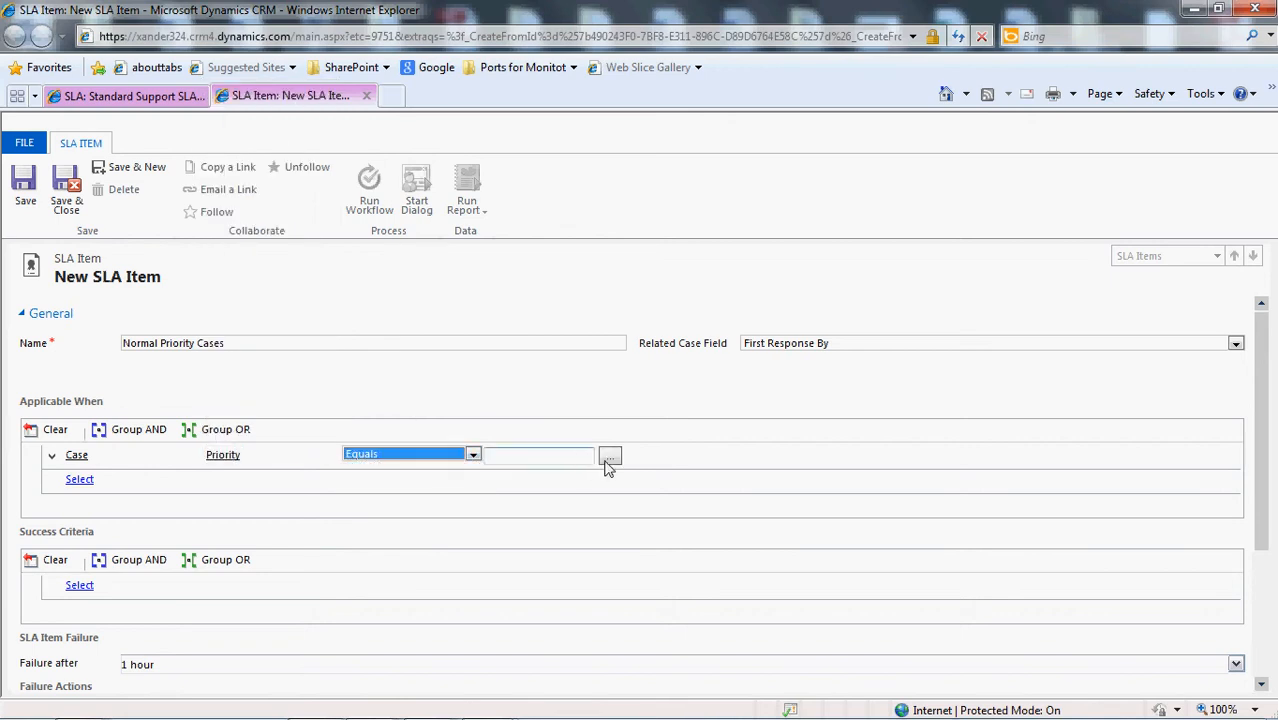
click(608, 457)
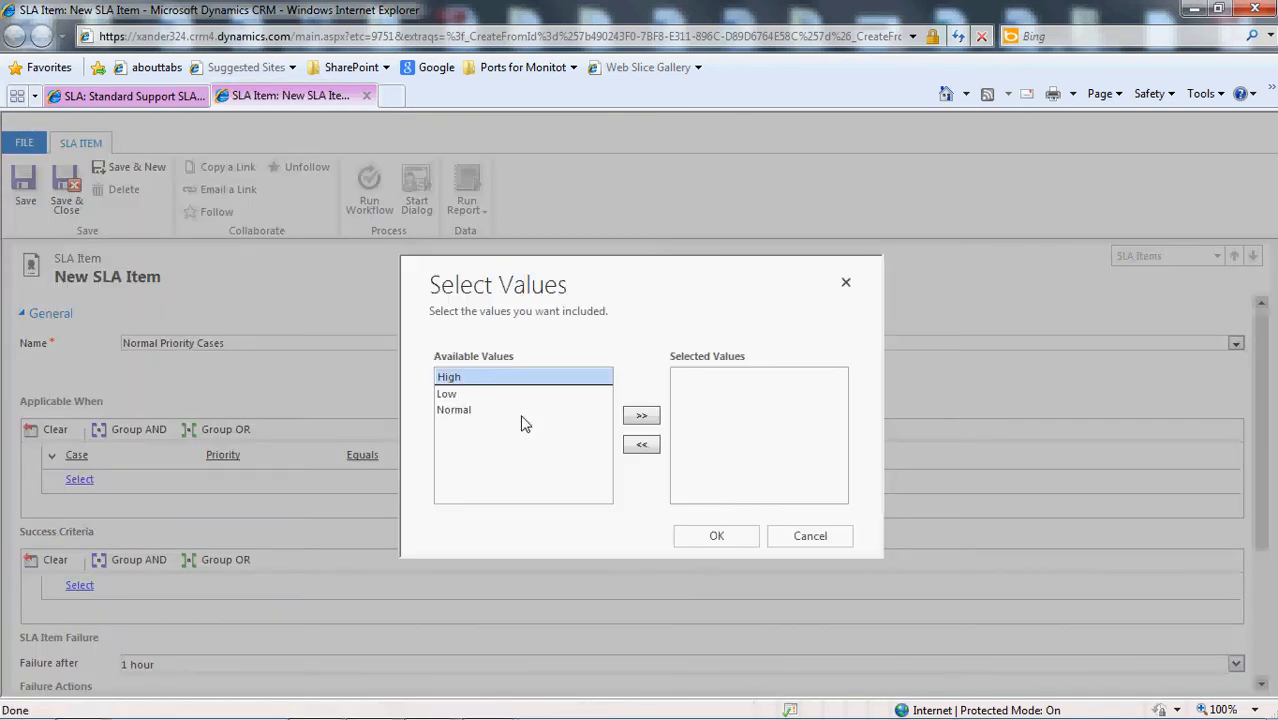
double_click(525, 410)
click(688, 537)
Add a Success Criteria condition to the SLA item: Case First Response Sent Equals Yes.
click(176, 590)
click(191, 585)
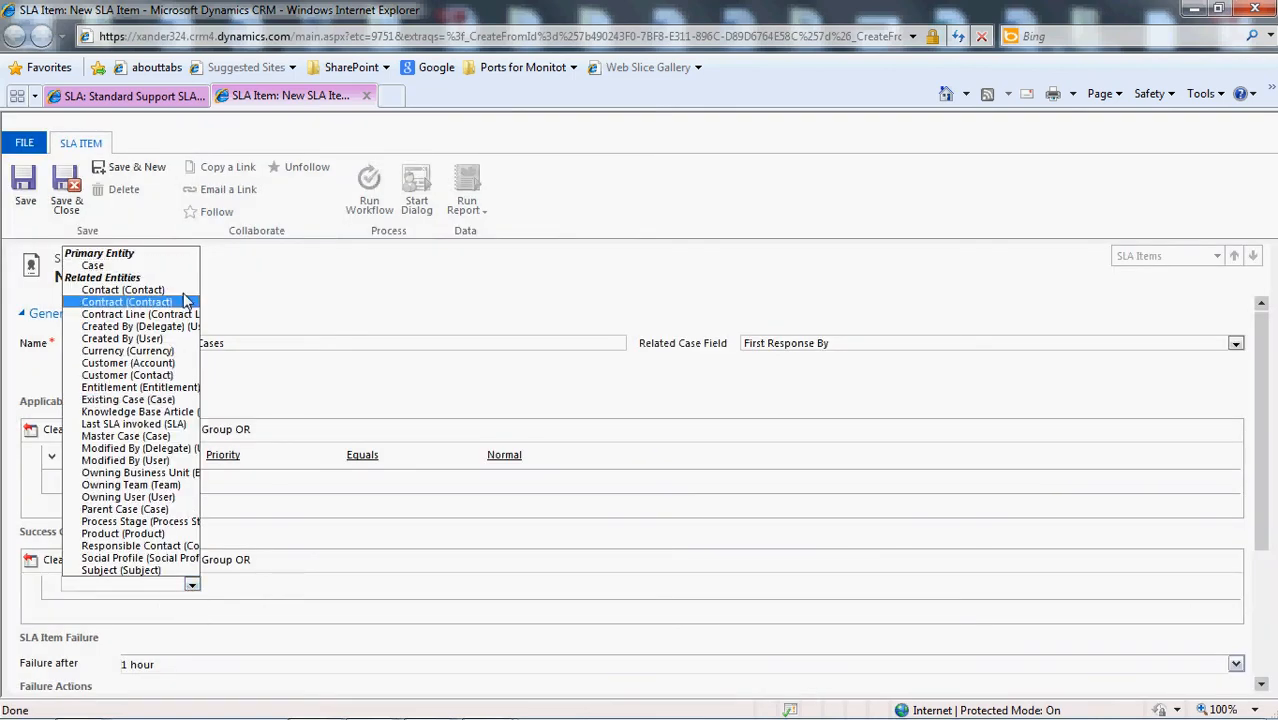
click(166, 267)
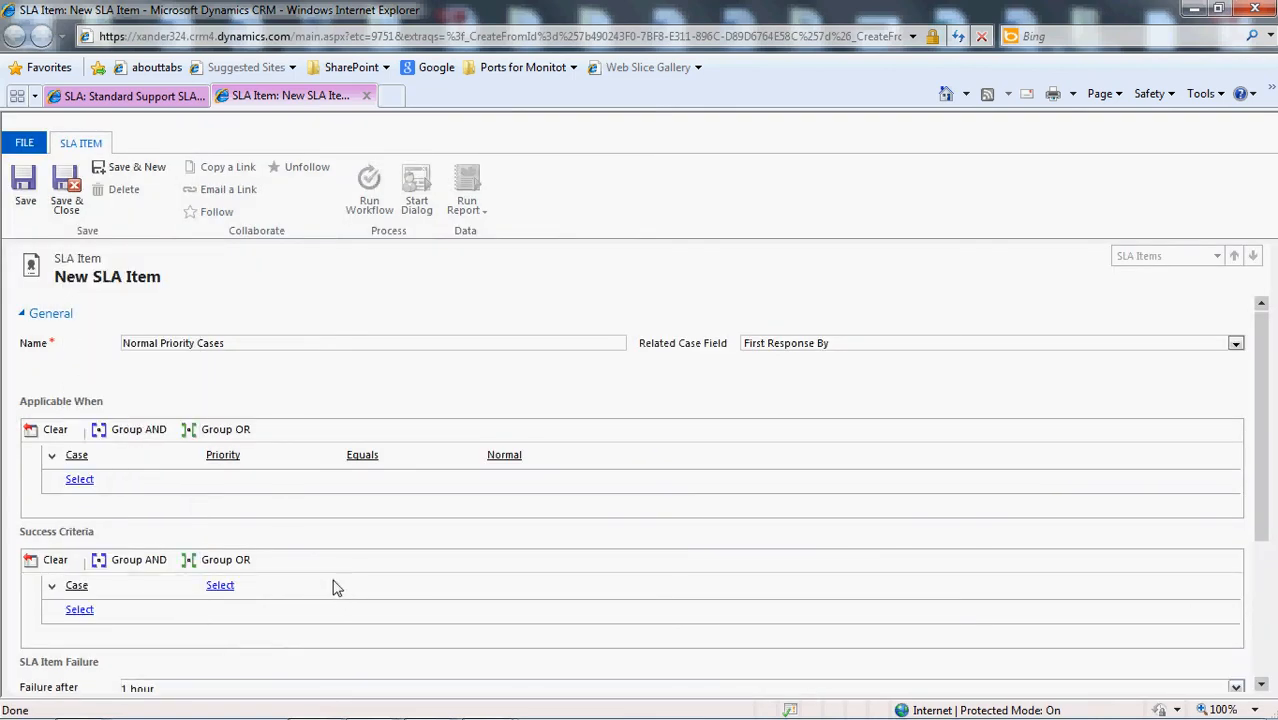
click(332, 585)
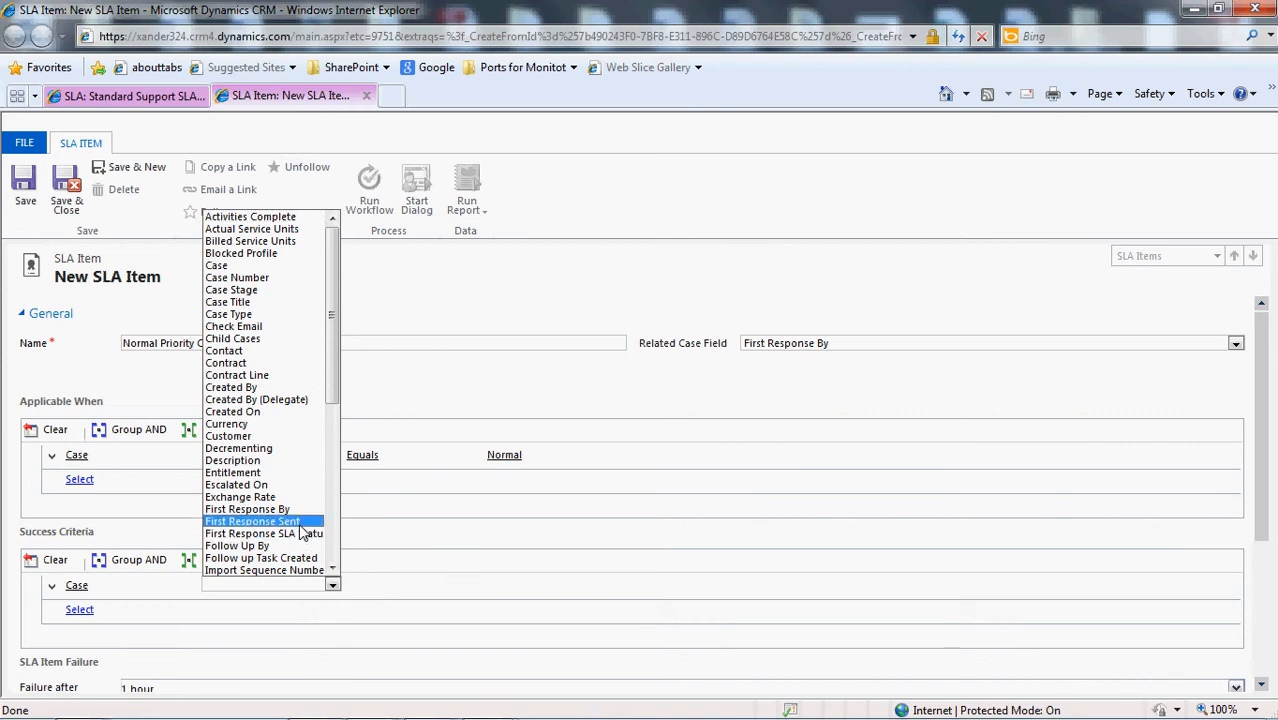
click(265, 521)
click(472, 585)
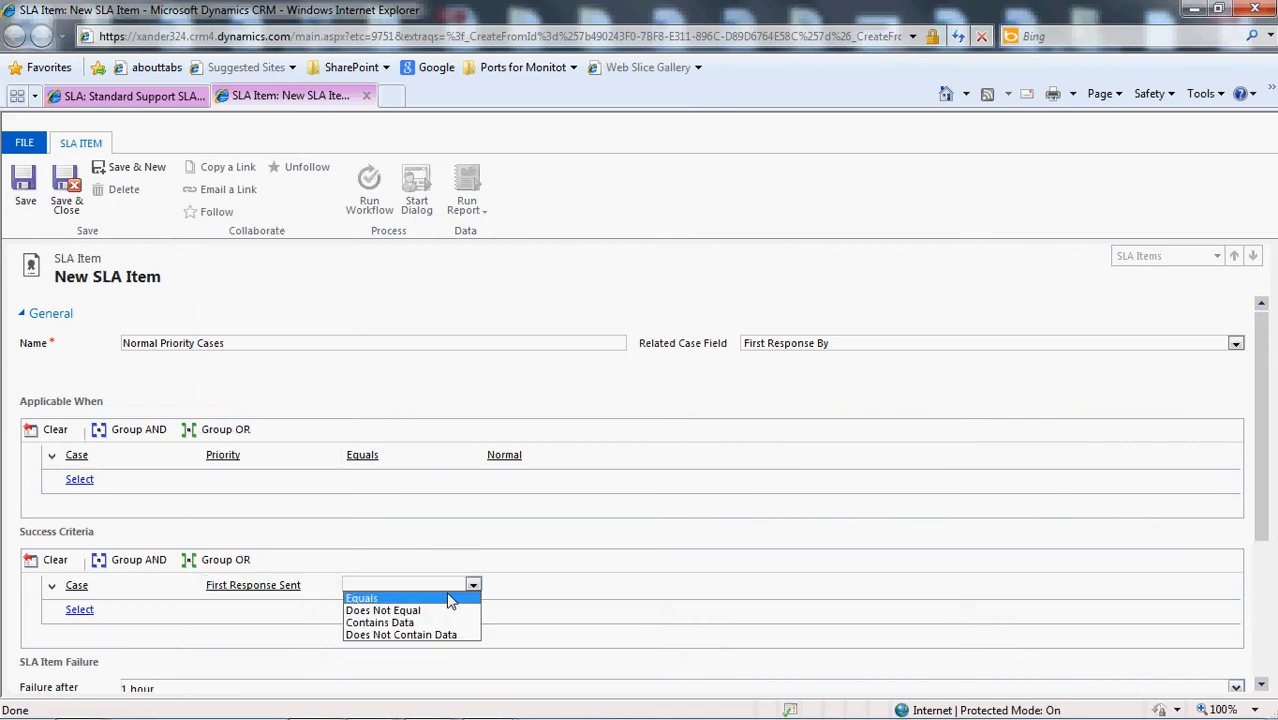
click(455, 597)
click(510, 590)
click(609, 587)
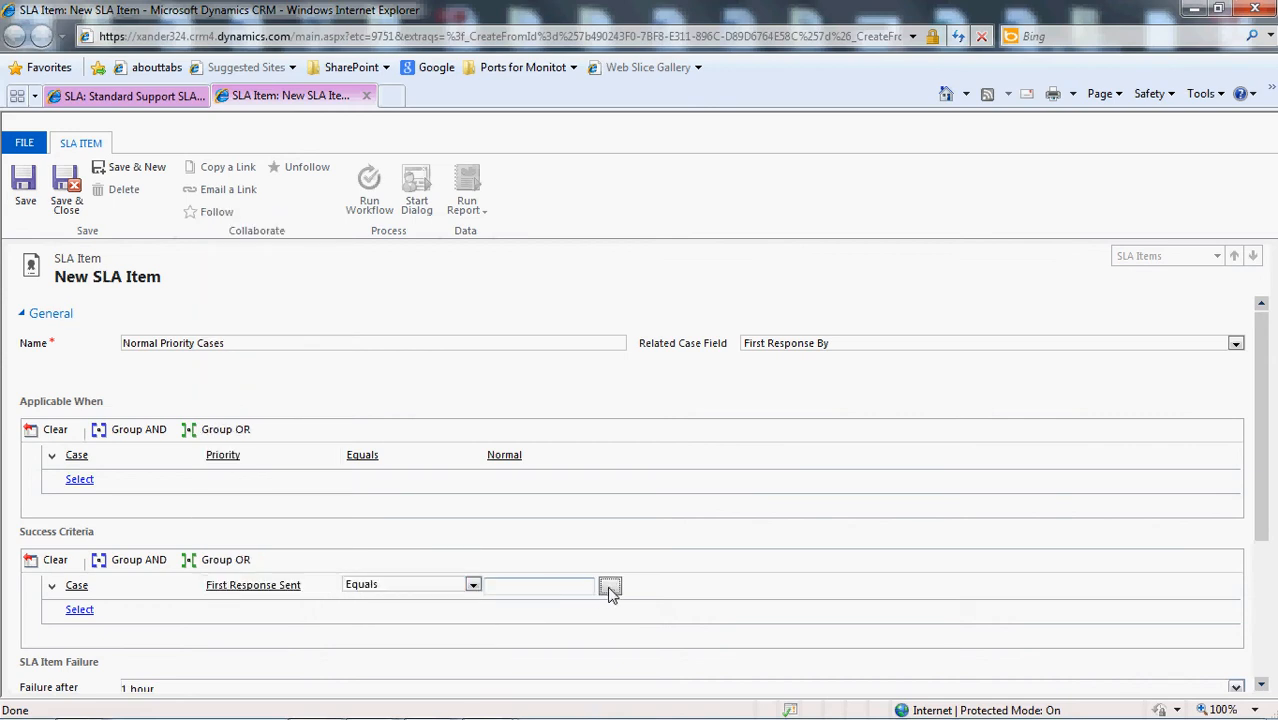
double_click(530, 396)
click(696, 538)
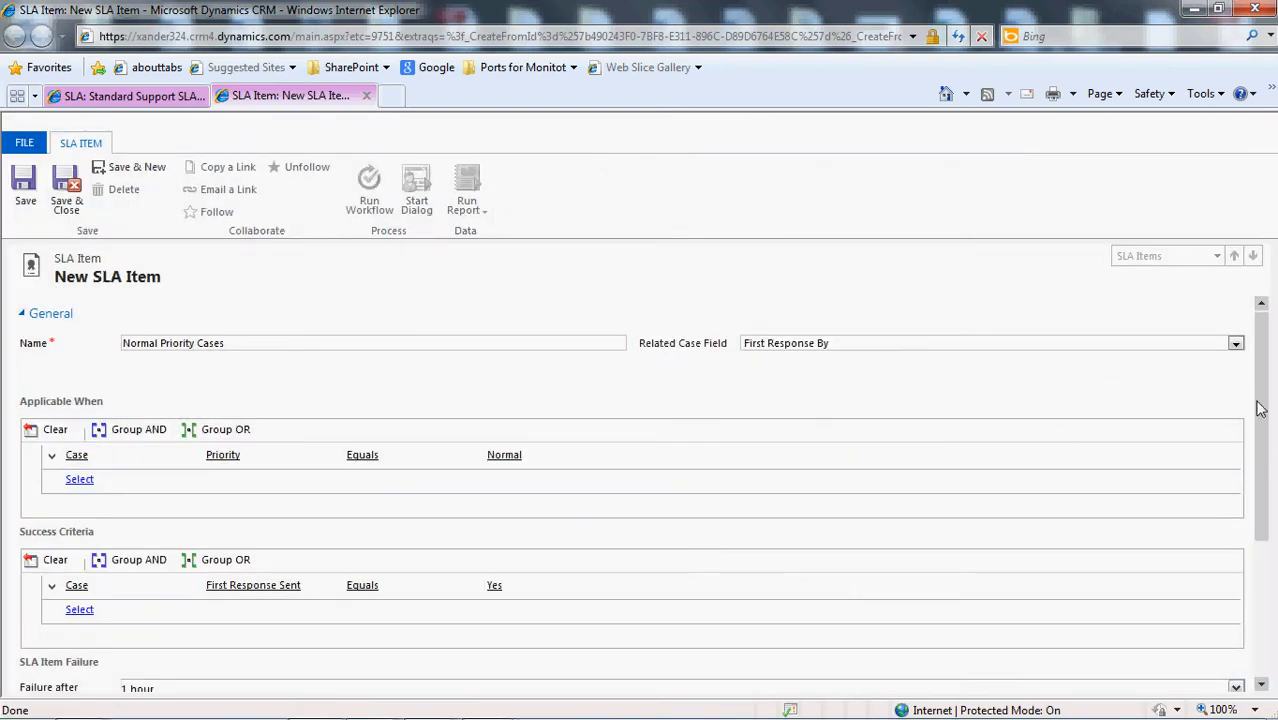
Set the SLA item's Failure after duration to 3 hours.
drag(1261, 402, 1270, 533)
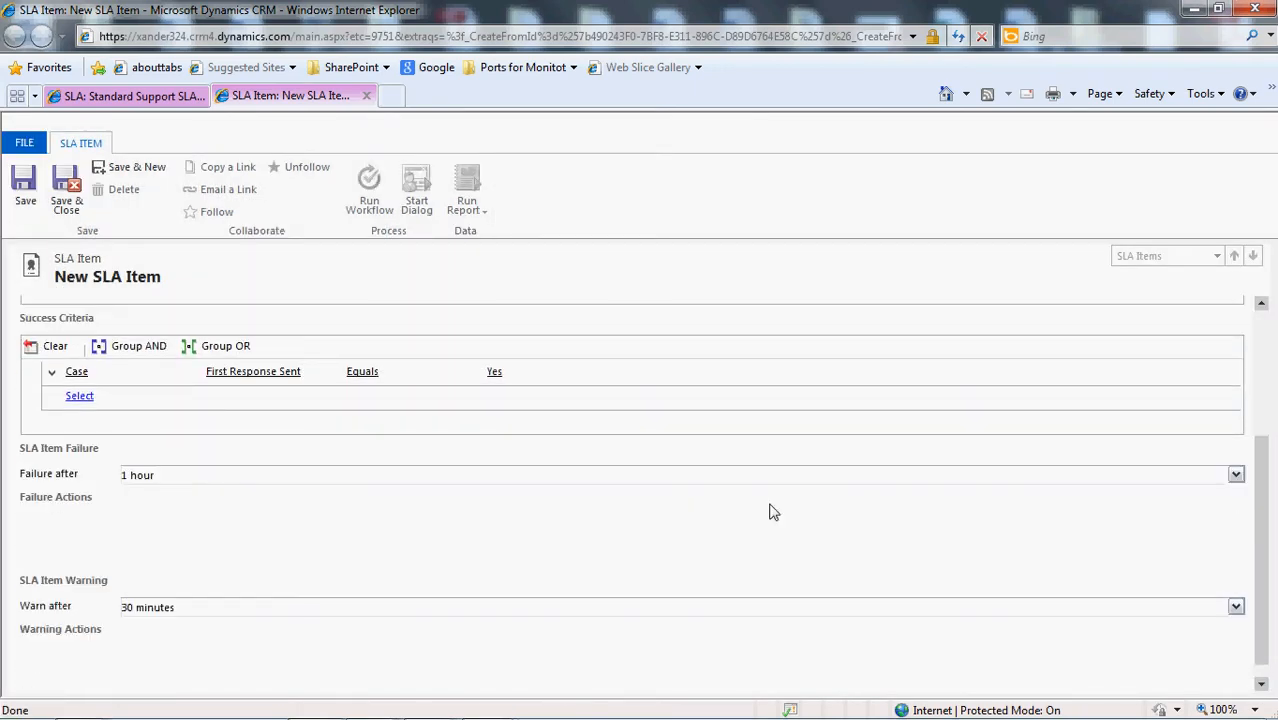
click(744, 479)
click(1236, 477)
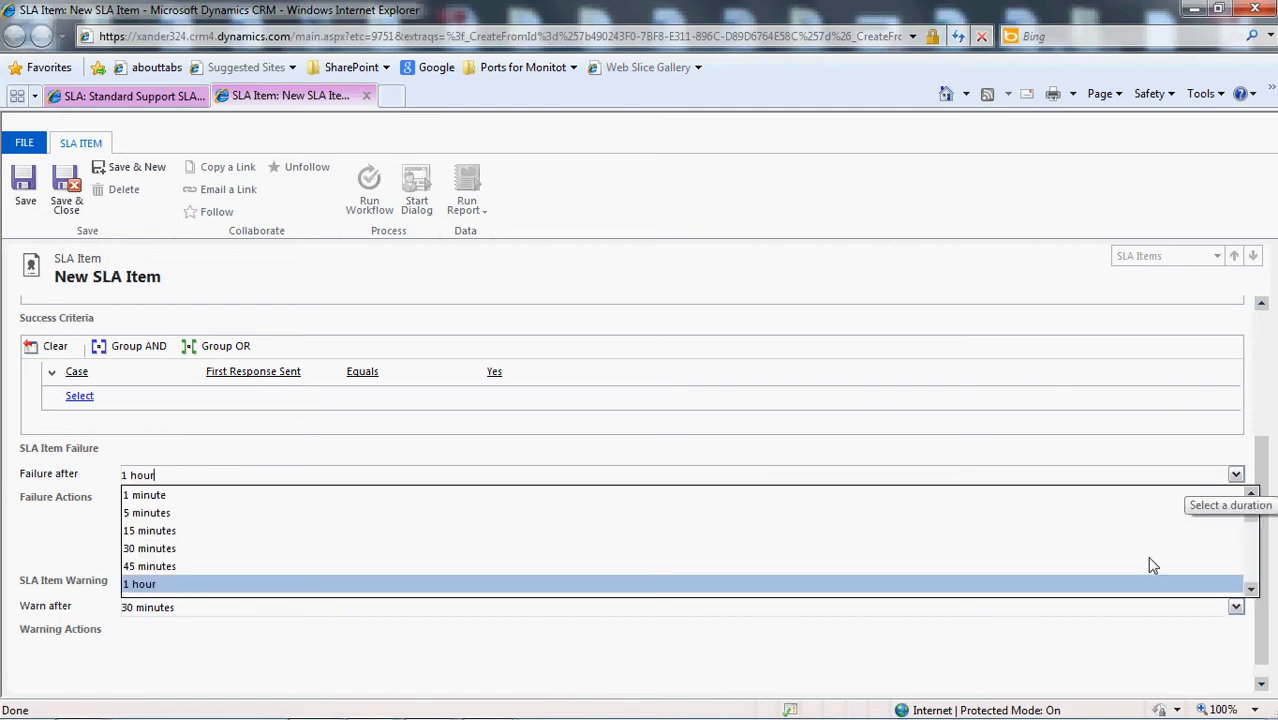
drag(1252, 512, 1255, 553)
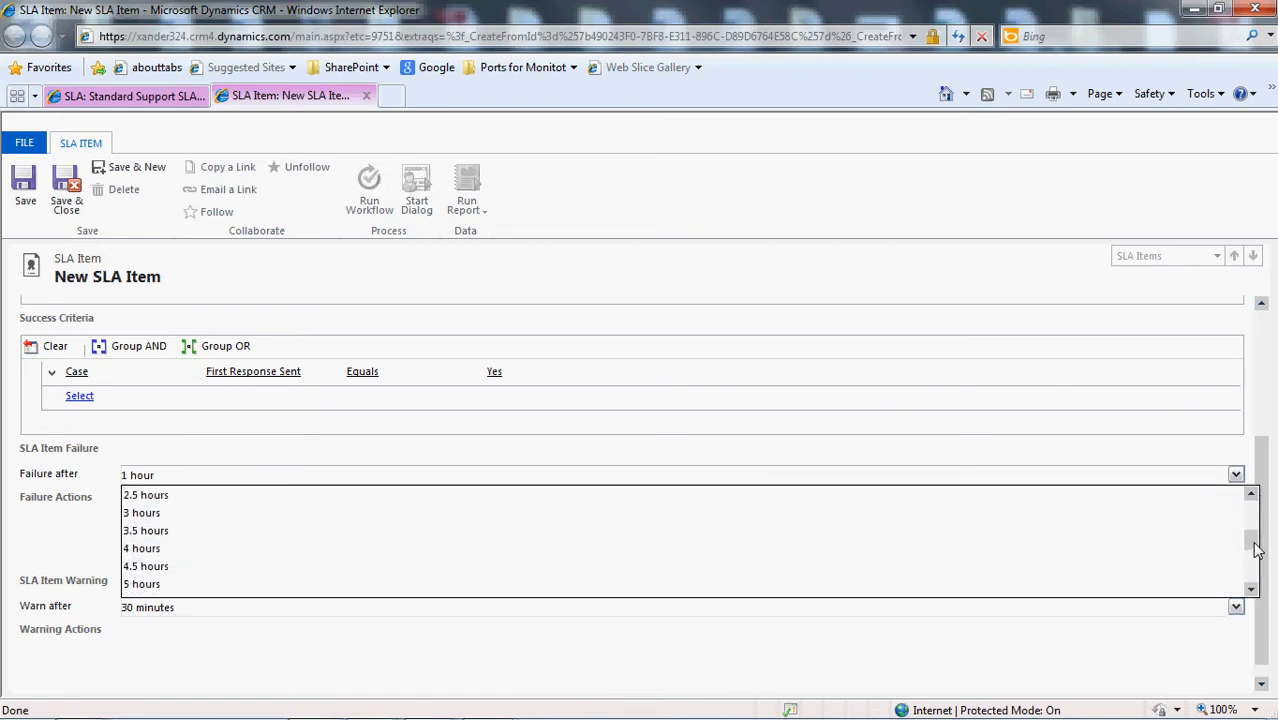
click(835, 513)
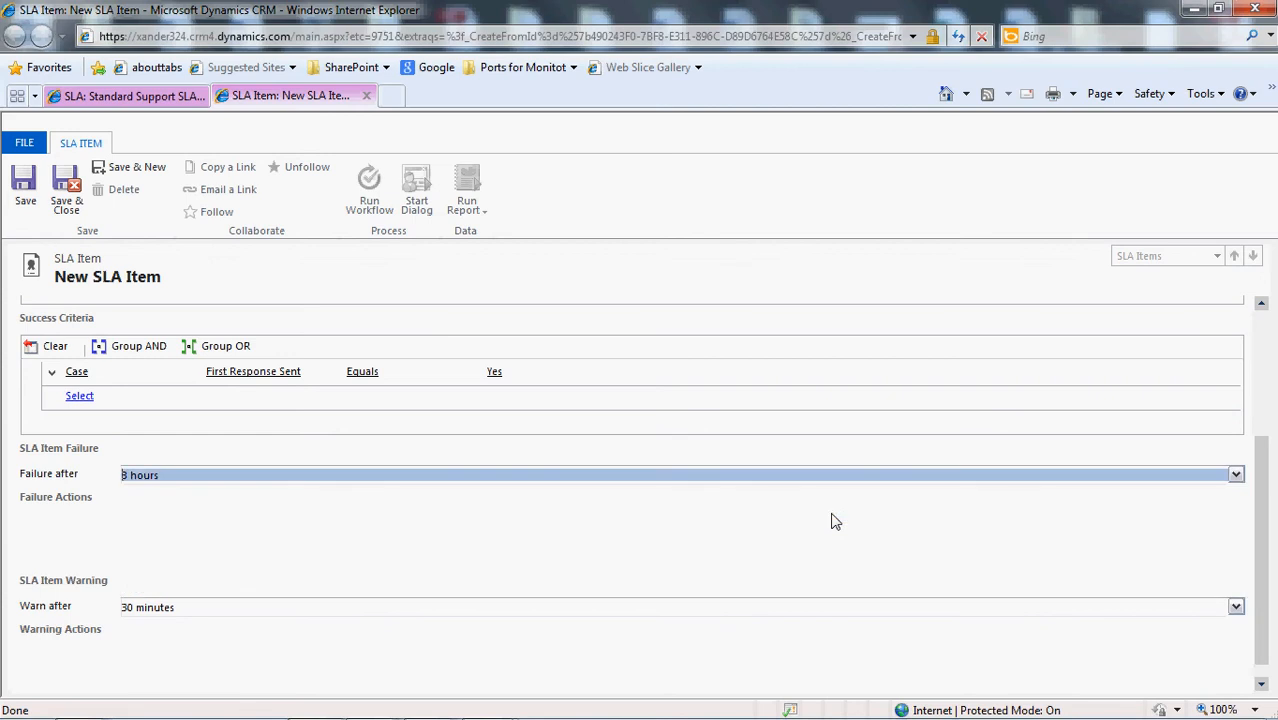
Set the SLA item's Warn after duration to 2 hours and save the item.
click(1236, 608)
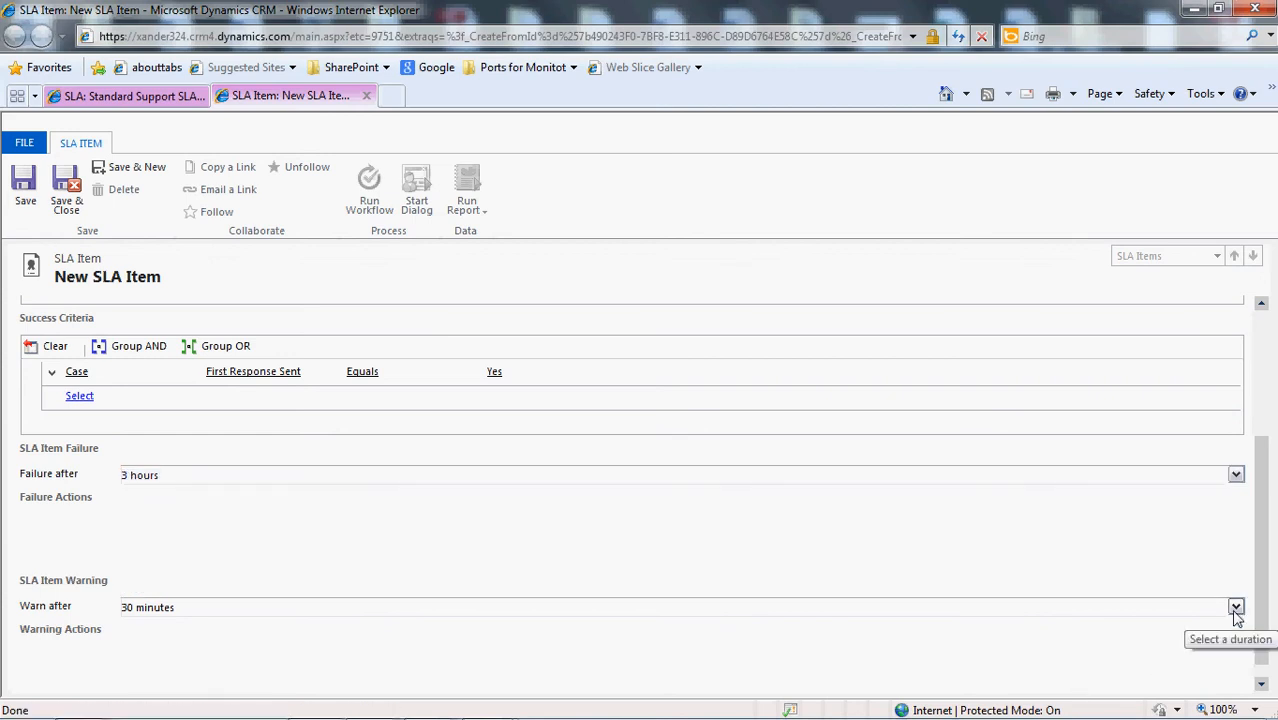
drag(1252, 622, 1252, 632)
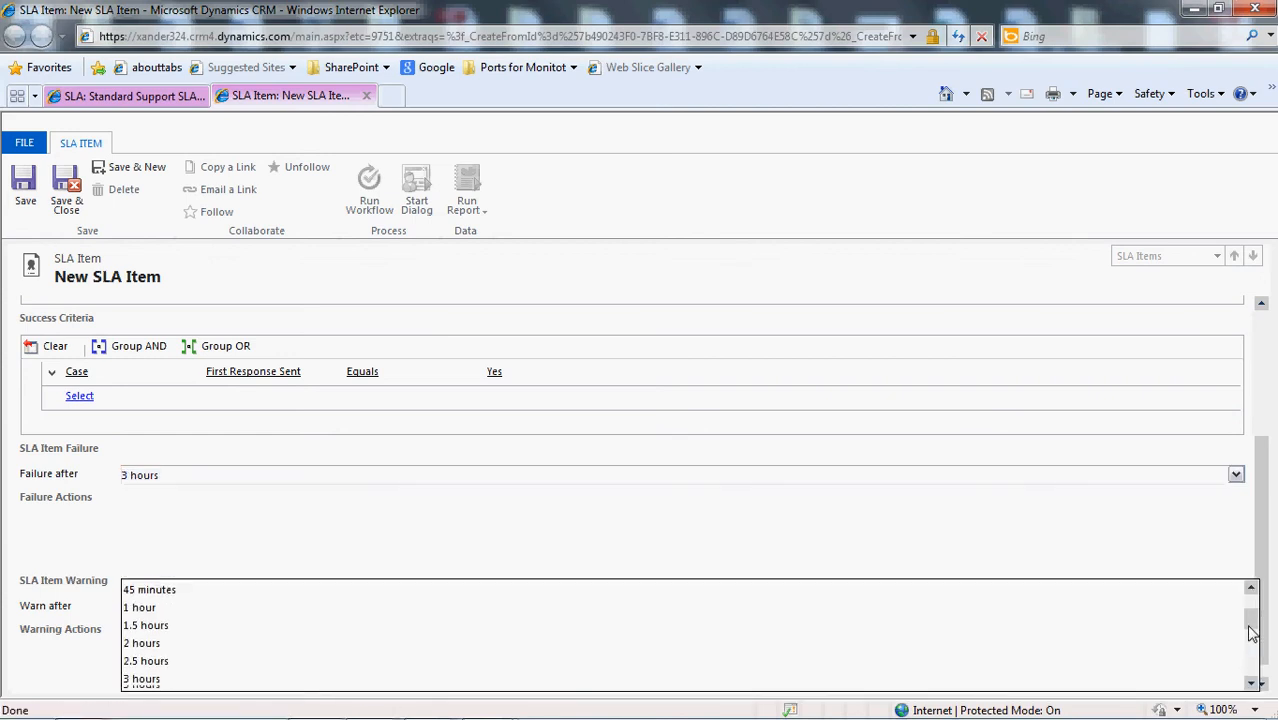
click(843, 637)
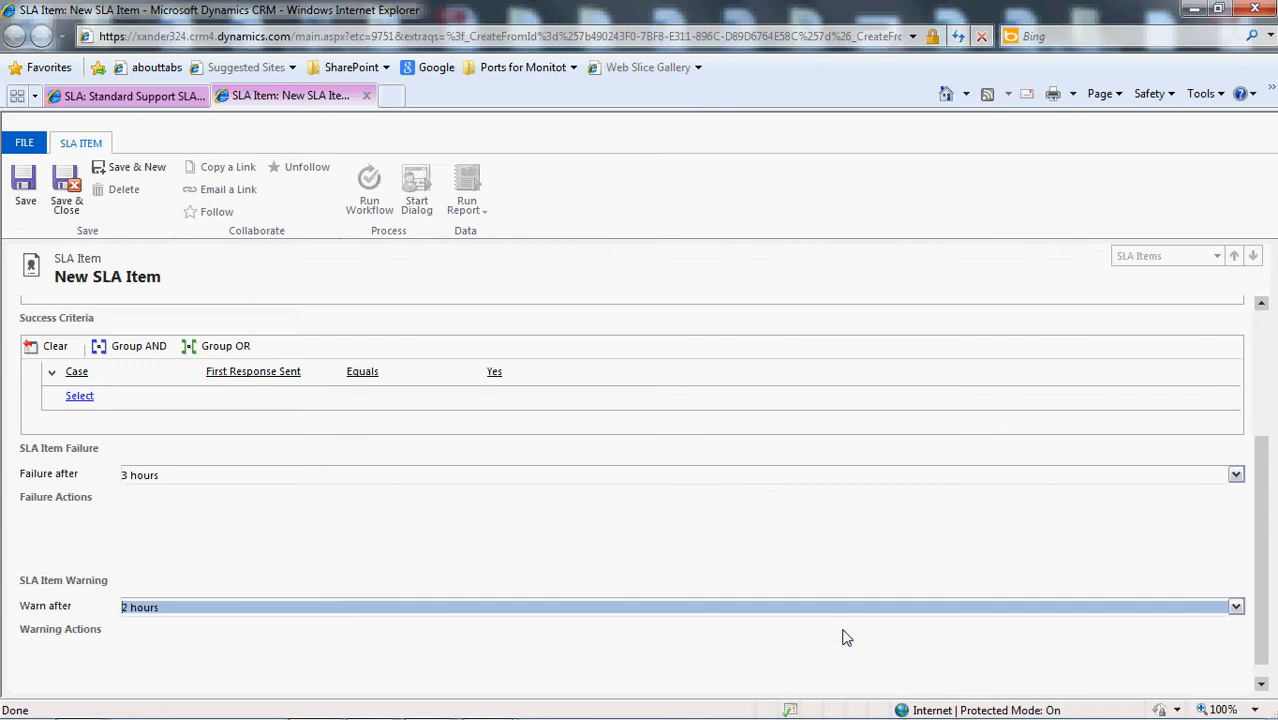
click(29, 205)
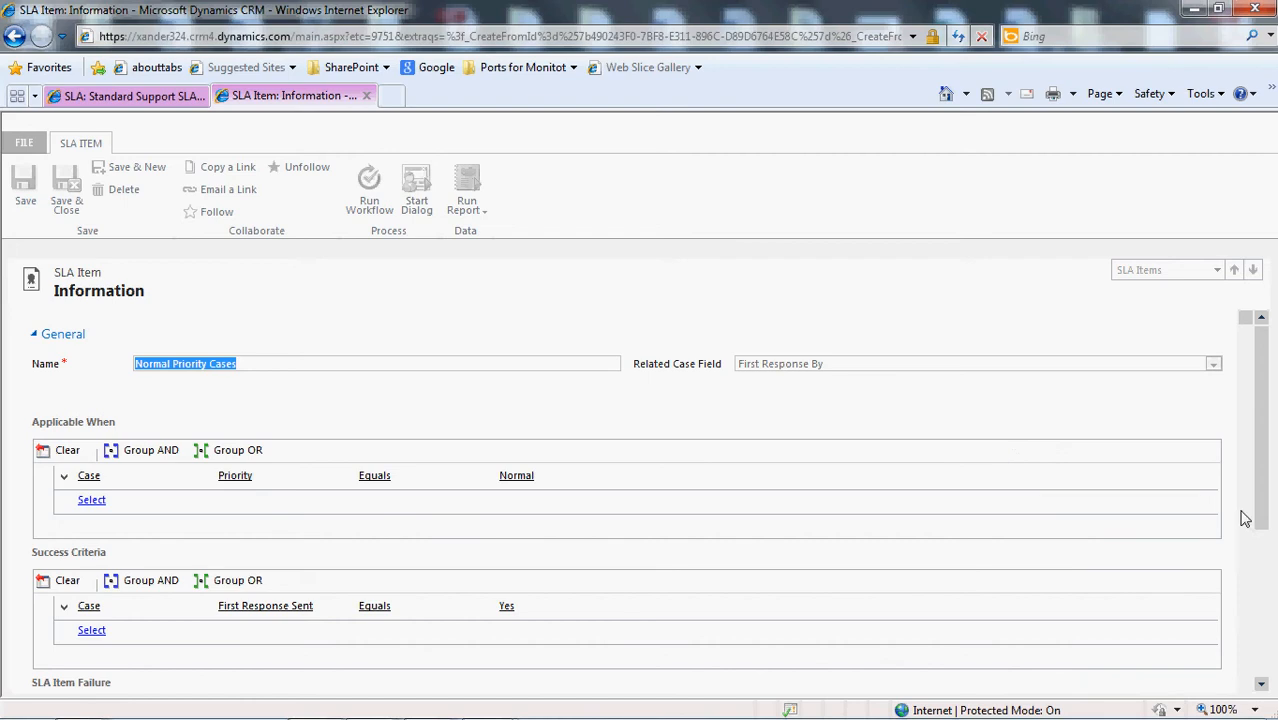
Add an Update Record step for the Case under the Normal Priority Cases item's Failure Actions.
scroll(1262, 586, down, 3)
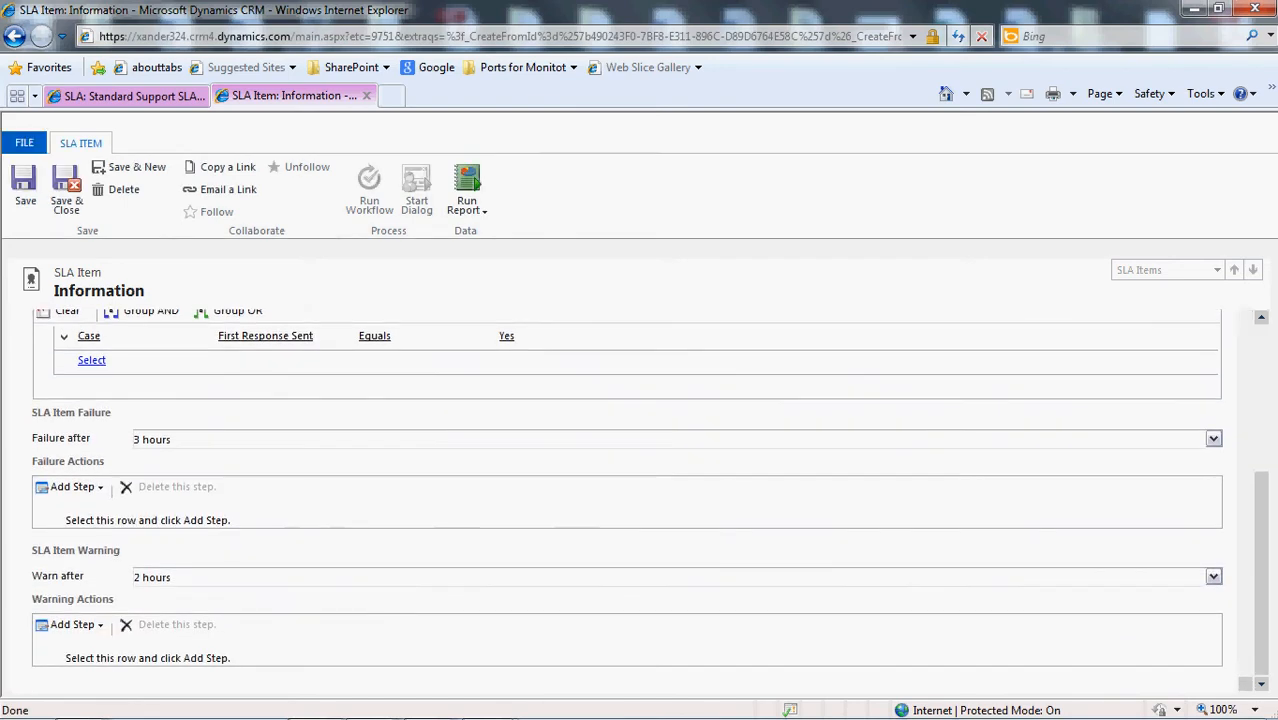
click(203, 522)
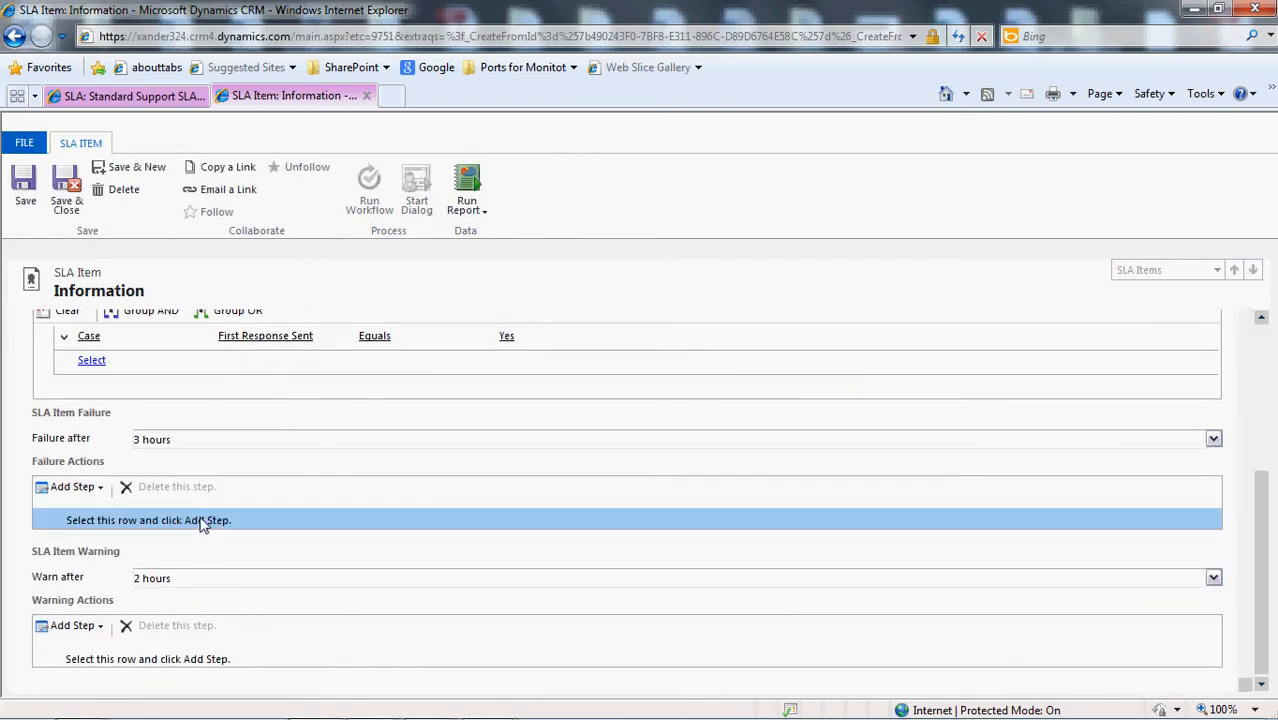
click(104, 490)
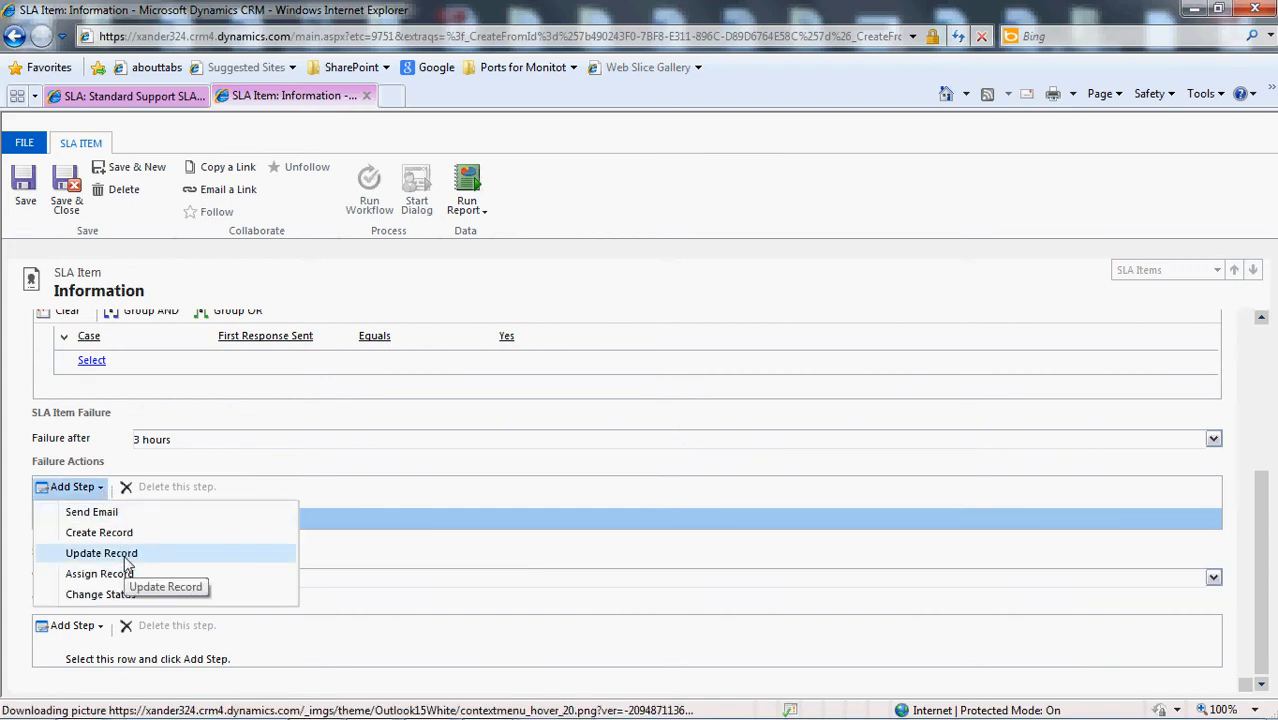
click(125, 556)
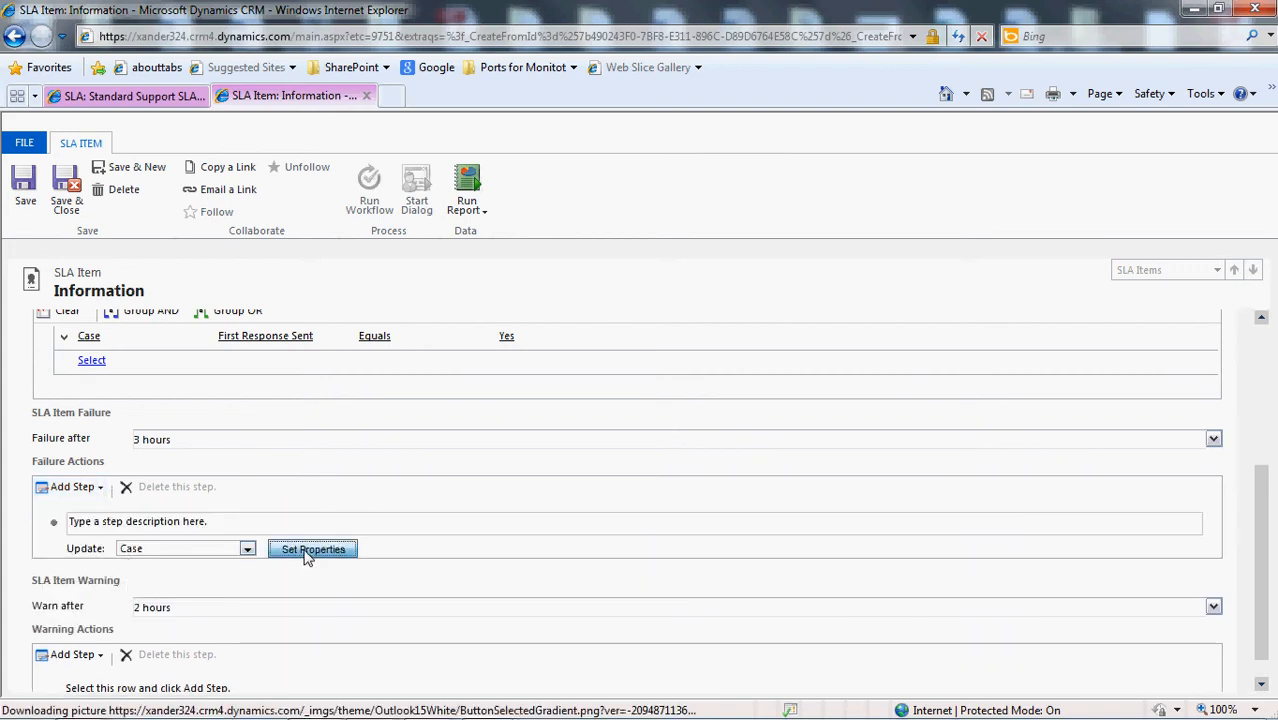
Set Resolve By SLA Status to Noncompliant in the case properties of the Normal Priority Cases failure action, then save and close them.
click(307, 557)
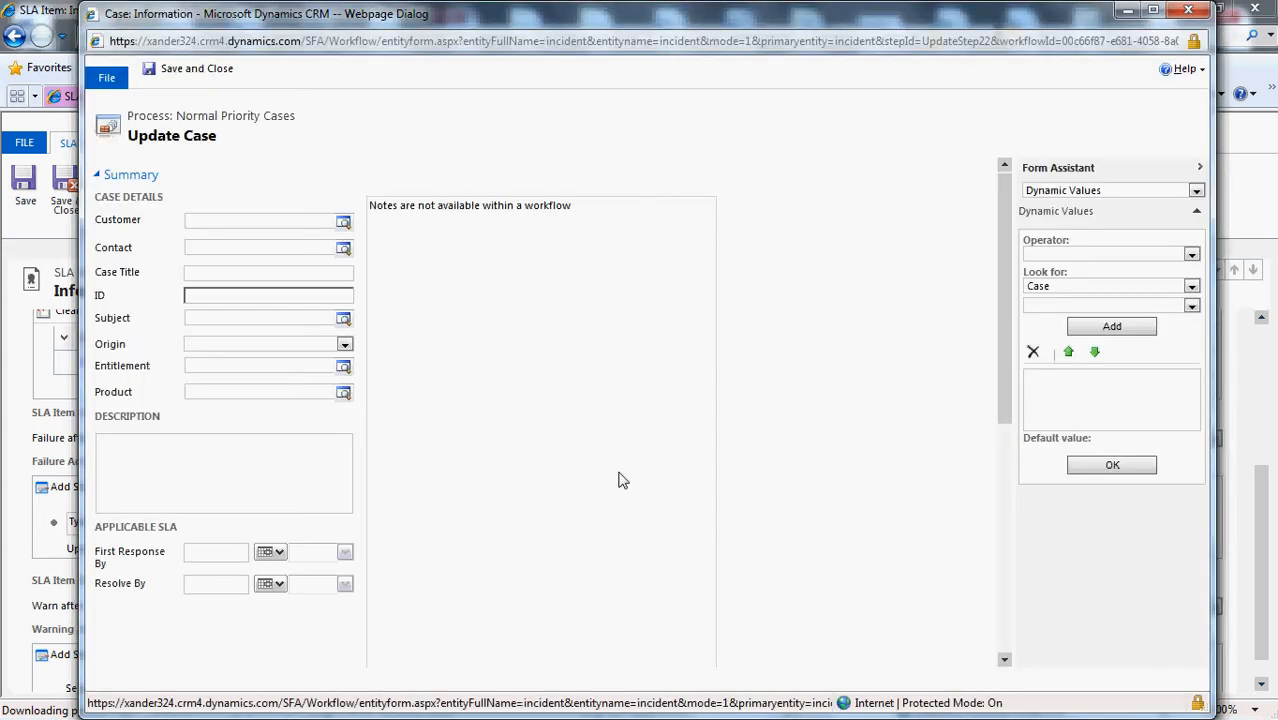
drag(1002, 390, 1016, 618)
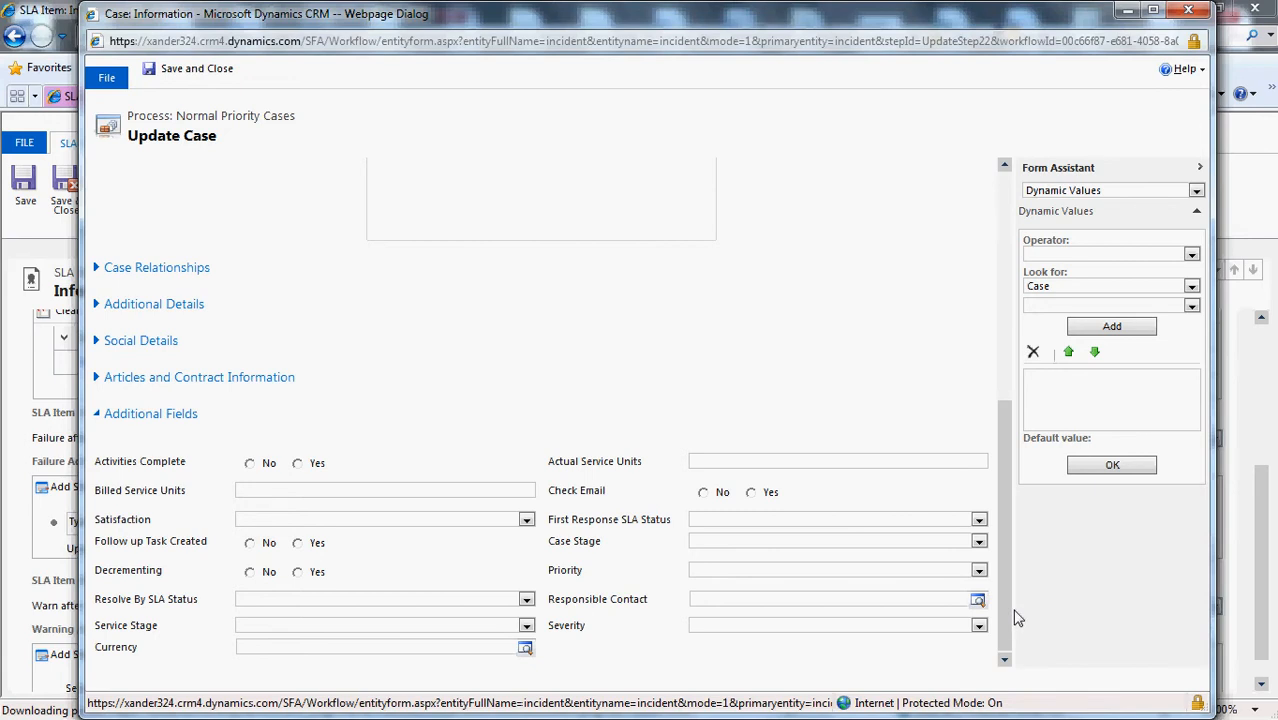
click(525, 600)
click(527, 600)
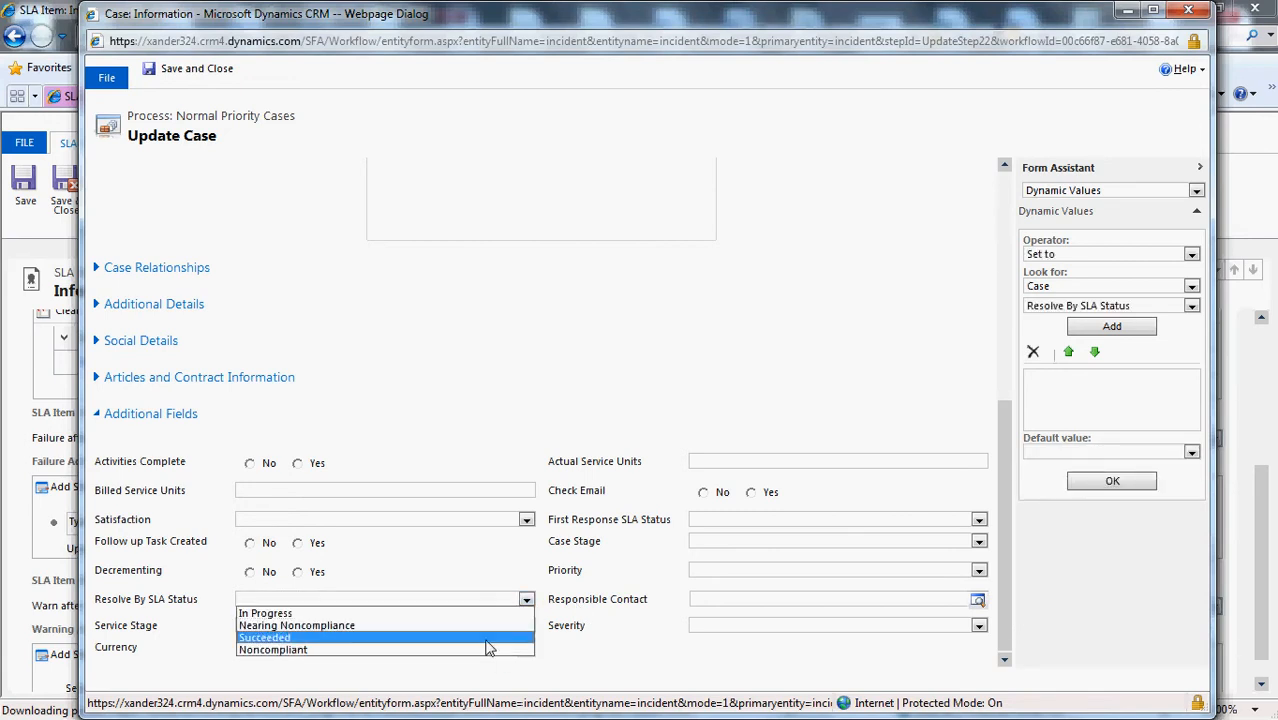
click(488, 651)
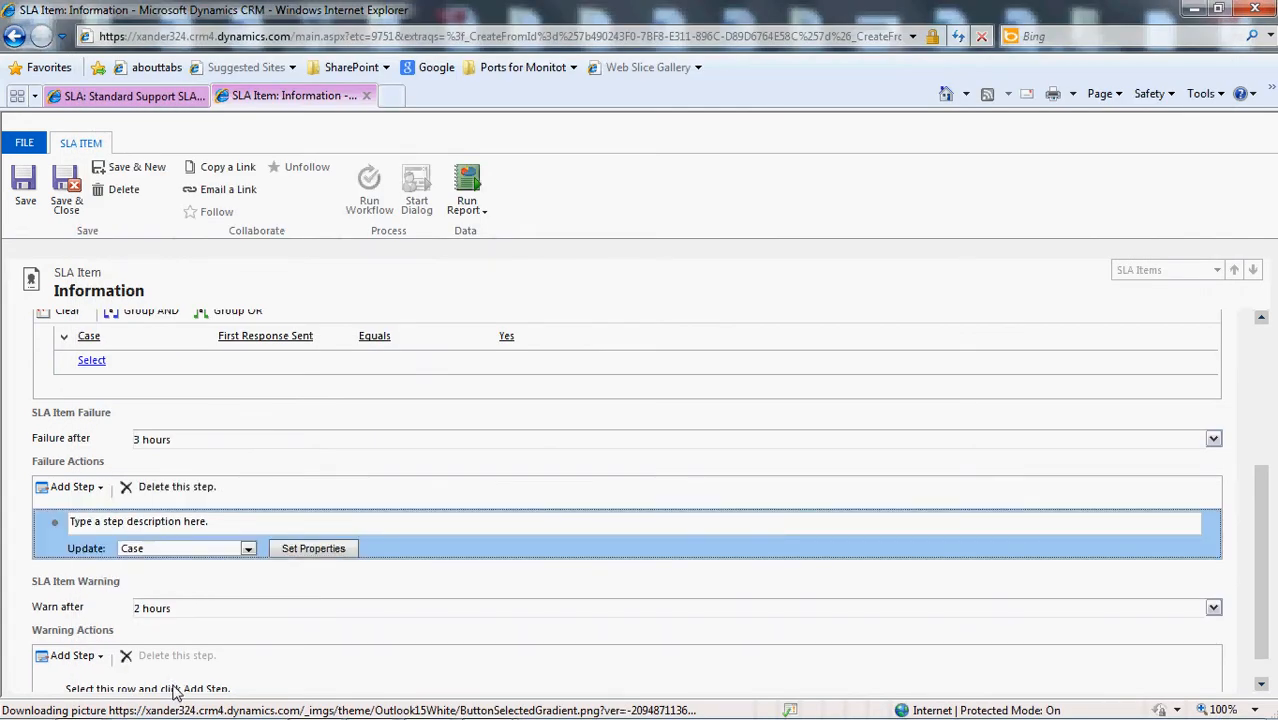
Add an Update Record step for the Case under the Normal Priority Cases item's Warning Actions.
click(173, 689)
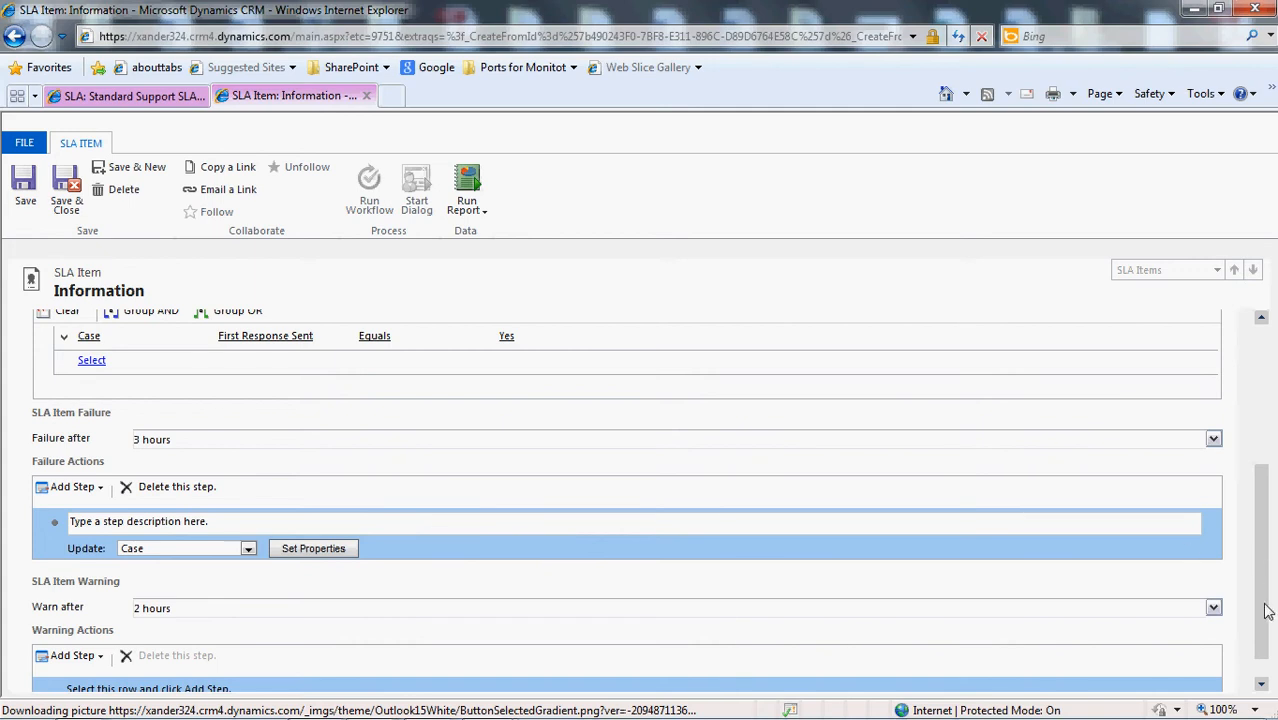
drag(1266, 609, 1264, 628)
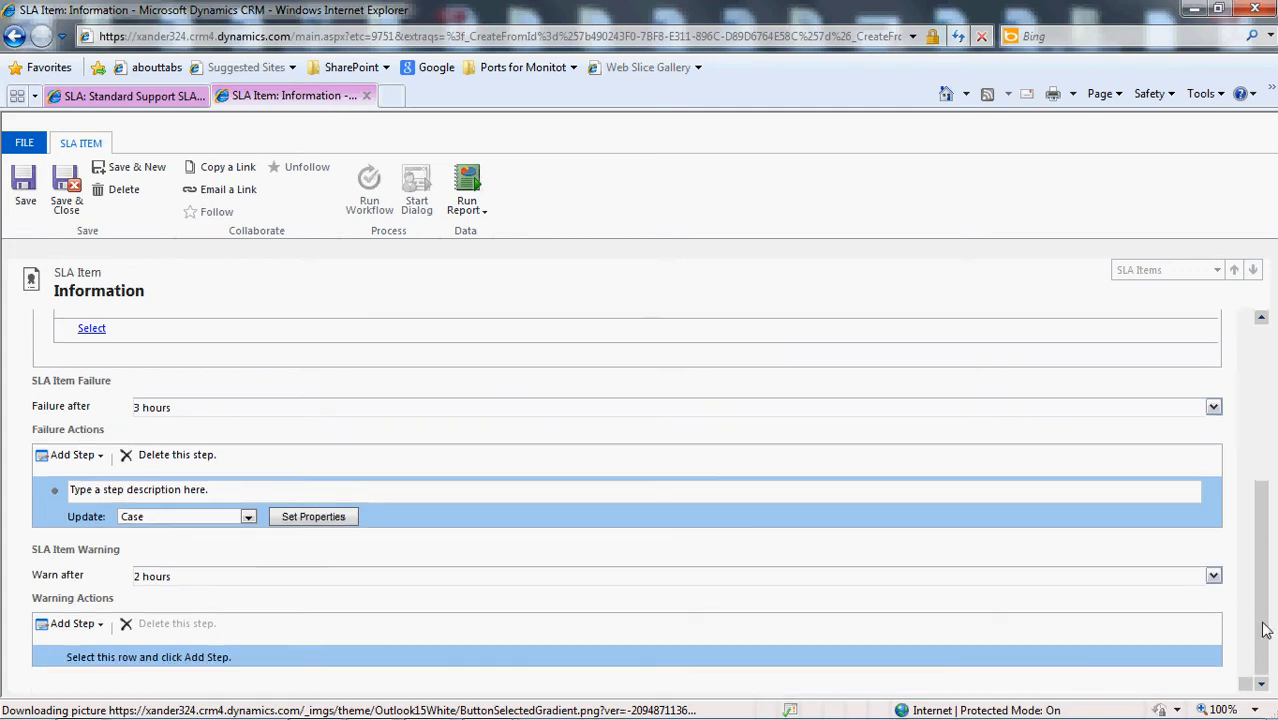
click(99, 628)
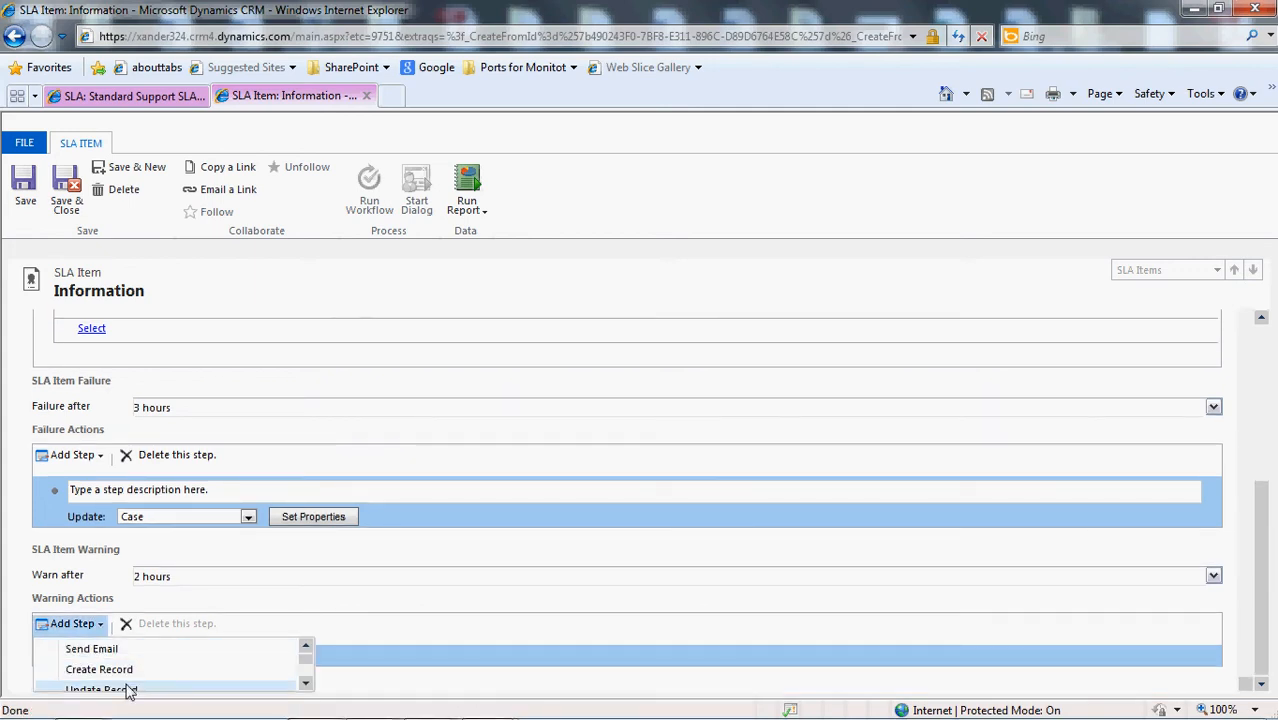
click(128, 690)
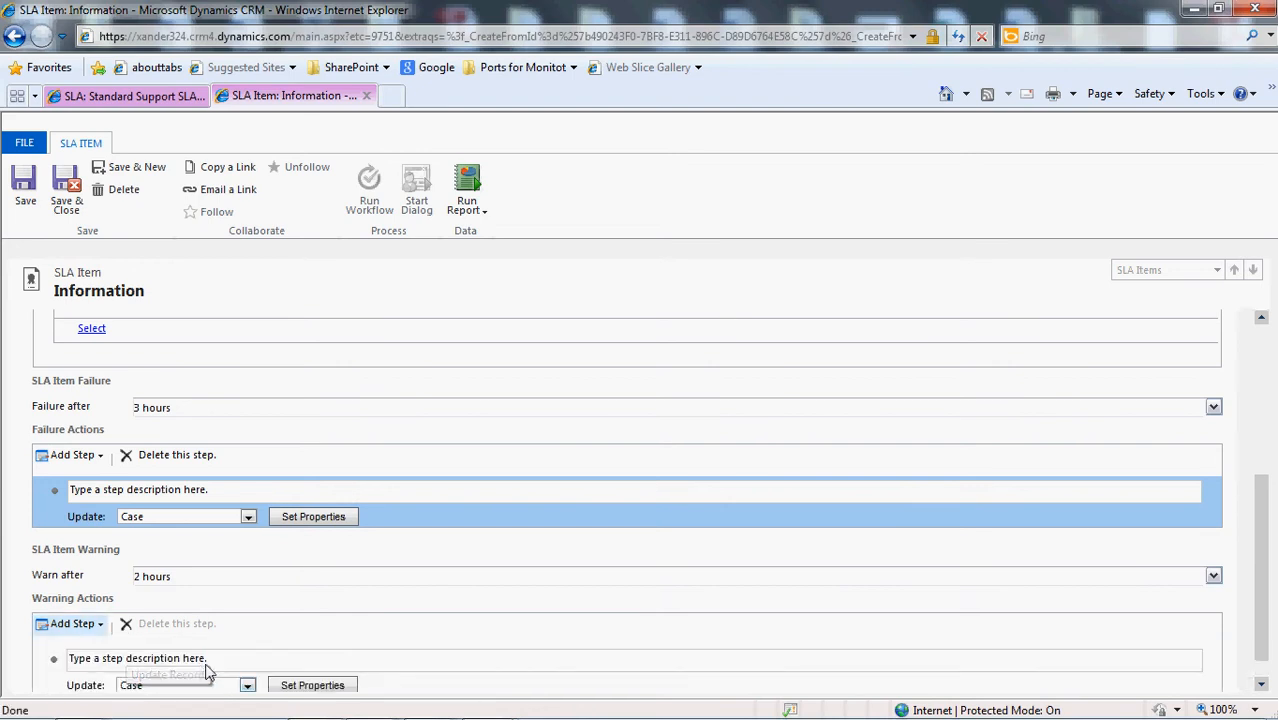
Choose a Resolve By SLA Status in the case properties of the Normal Priority Cases warning action, then save and close them.
click(288, 686)
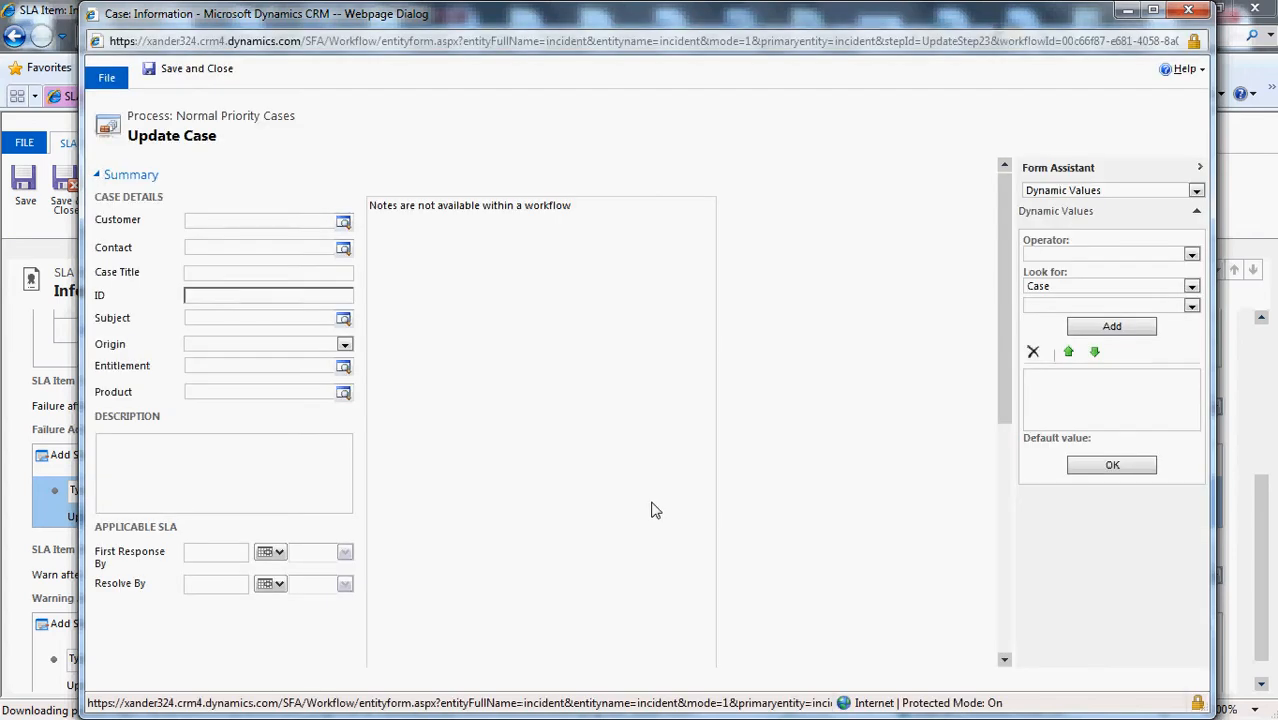
drag(1007, 229, 1016, 543)
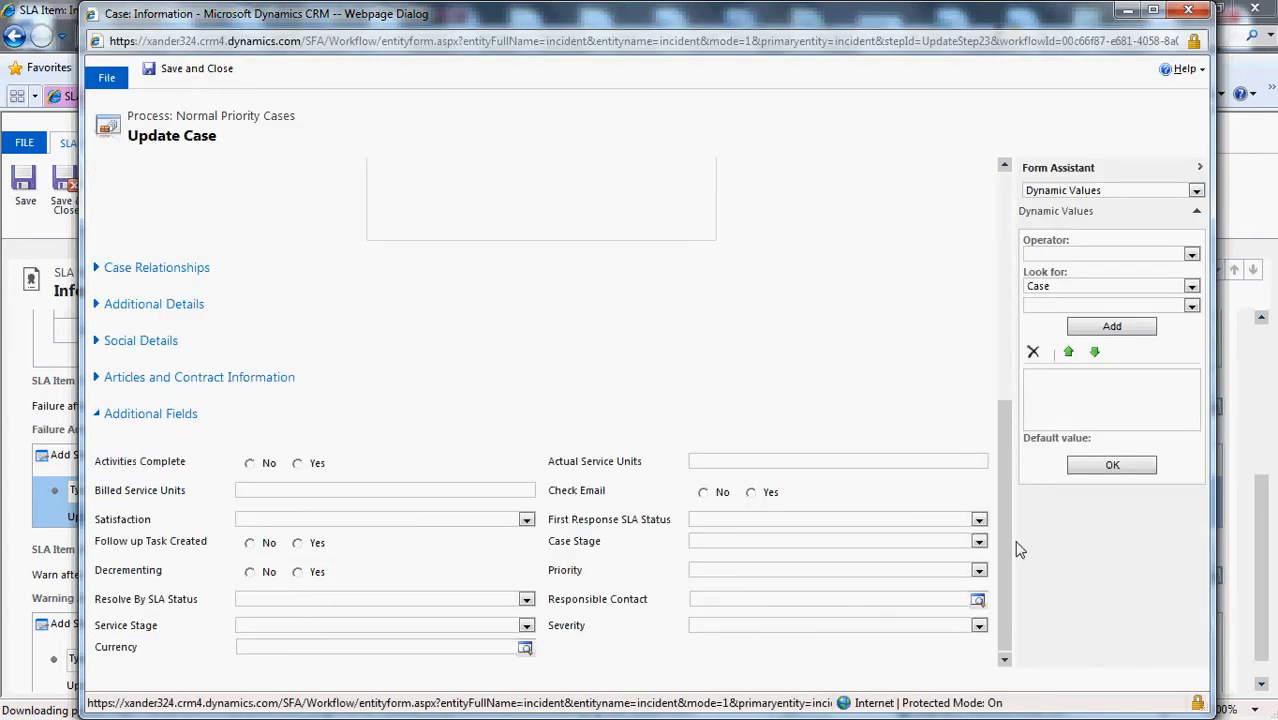
click(526, 600)
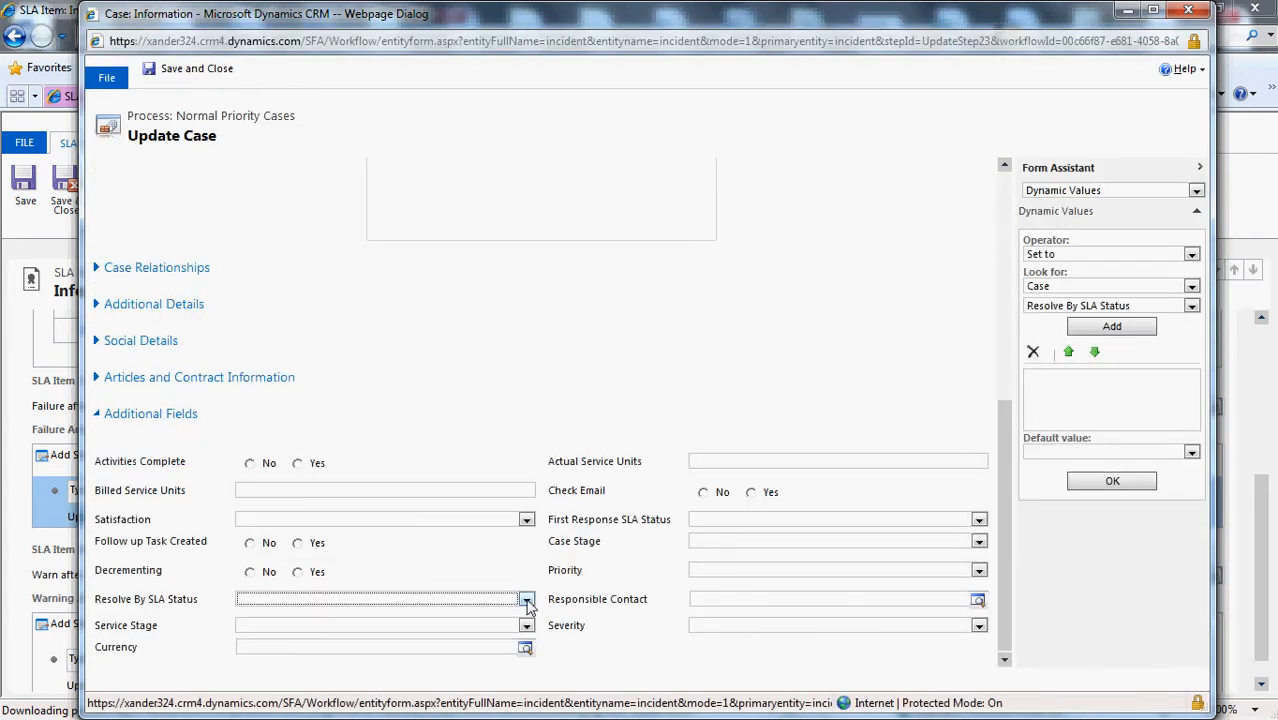
click(527, 600)
click(488, 622)
click(205, 72)
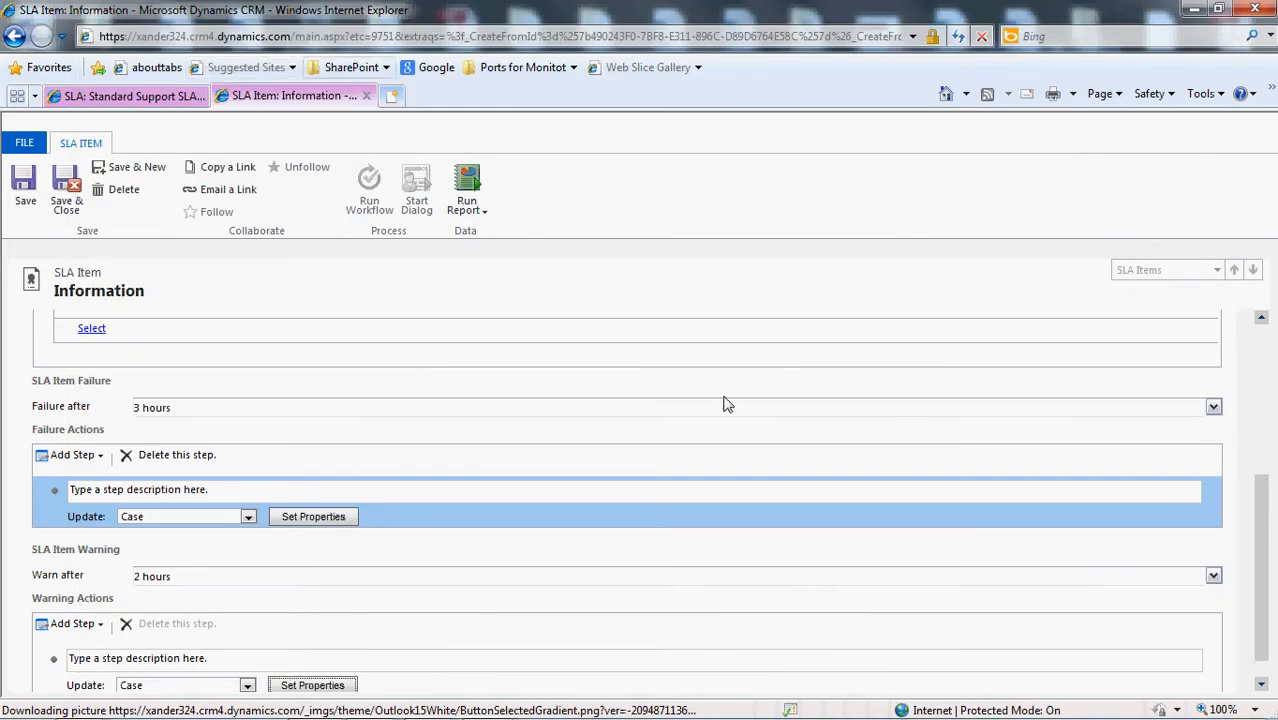
Save and close the Normal Priority Cases SLA item, and dismiss the Windows color scheme prompt without changing the scheme.
drag(1264, 537, 1255, 382)
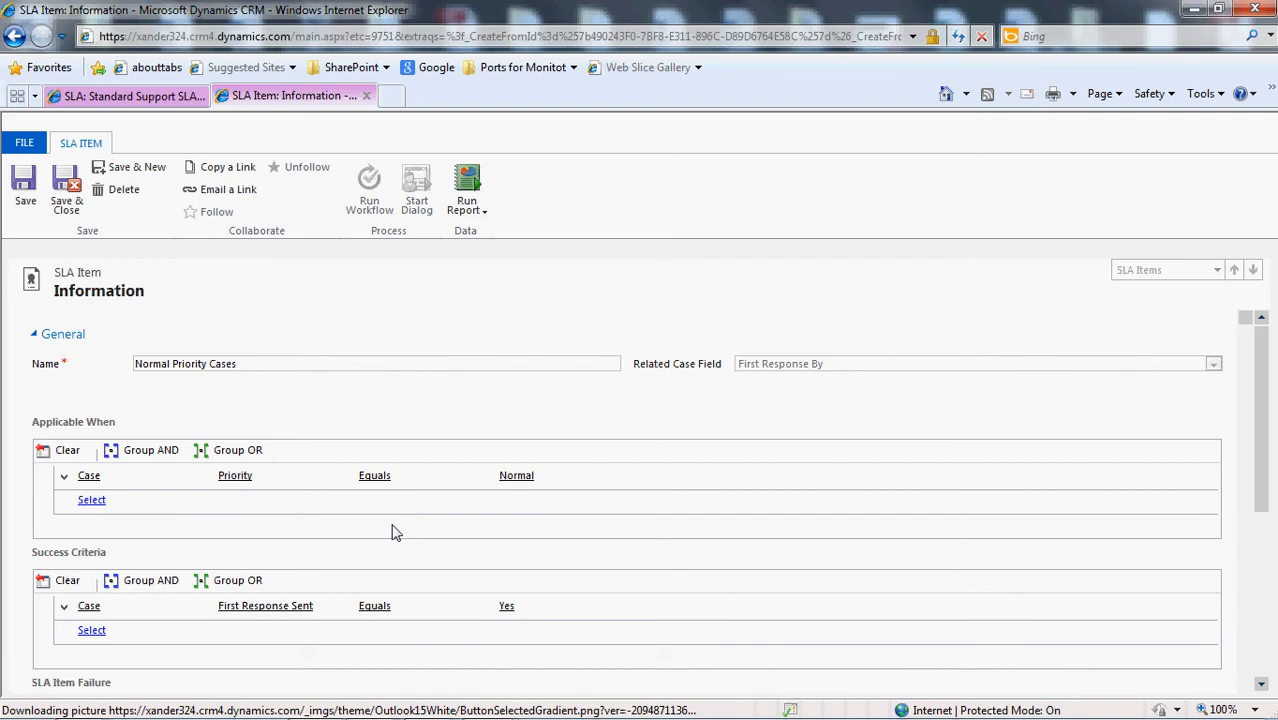
click(80, 210)
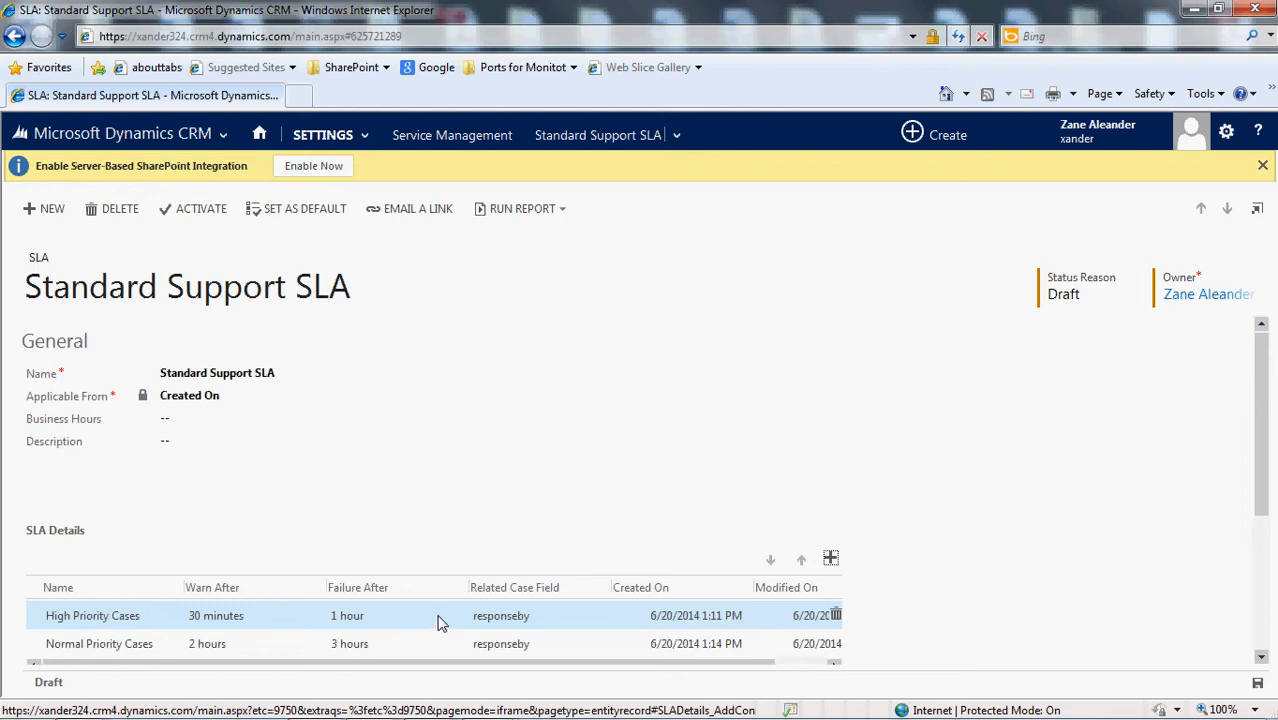
click(441, 622)
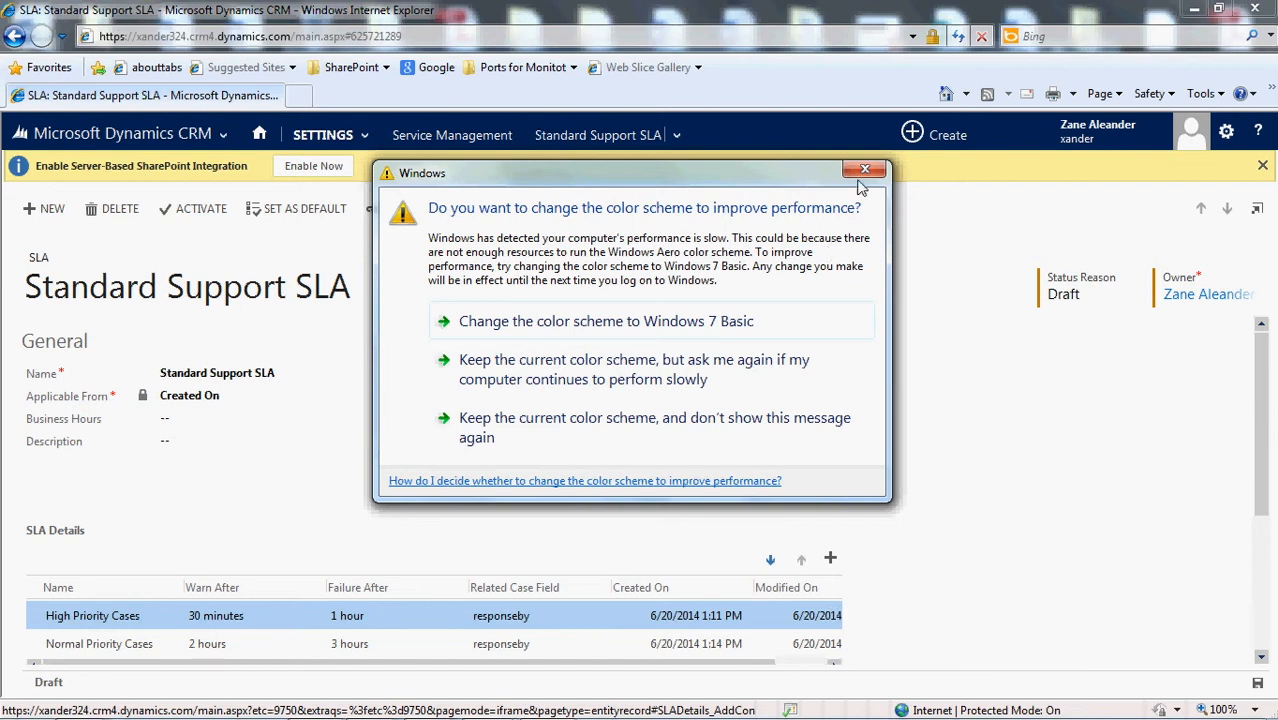
click(862, 176)
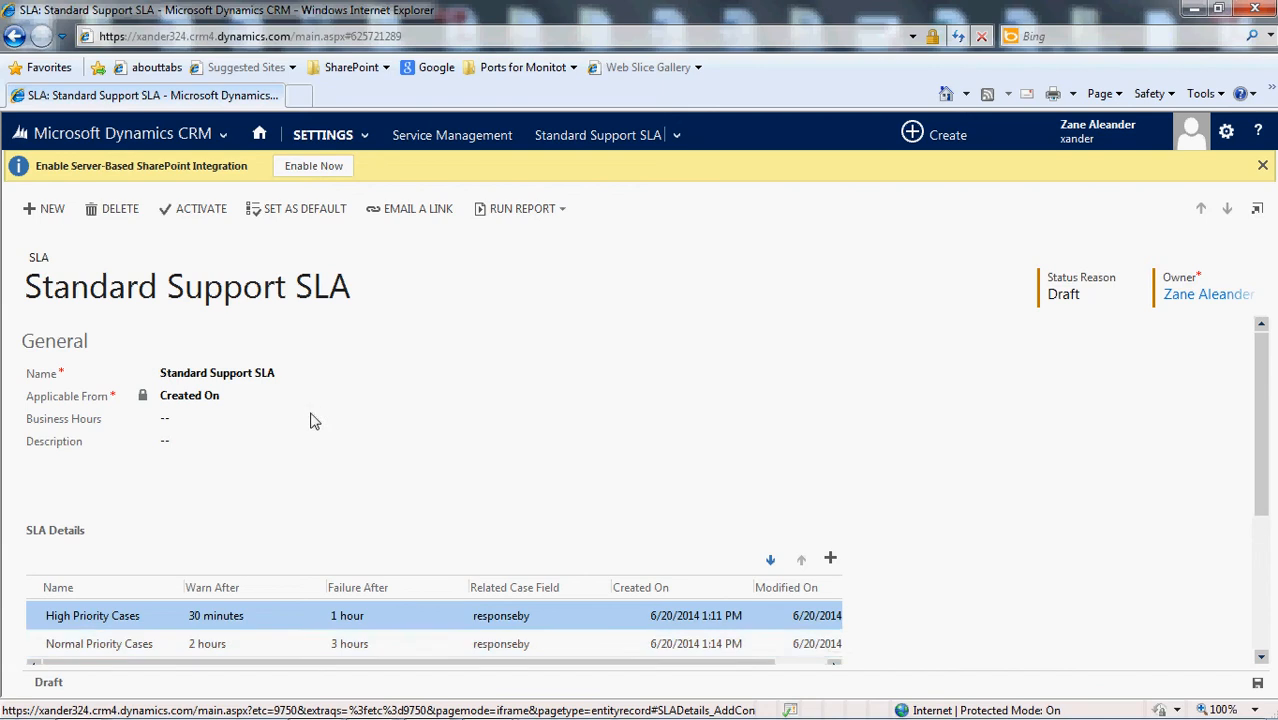
Activate the Standard Support SLA and set it as the default.
click(201, 212)
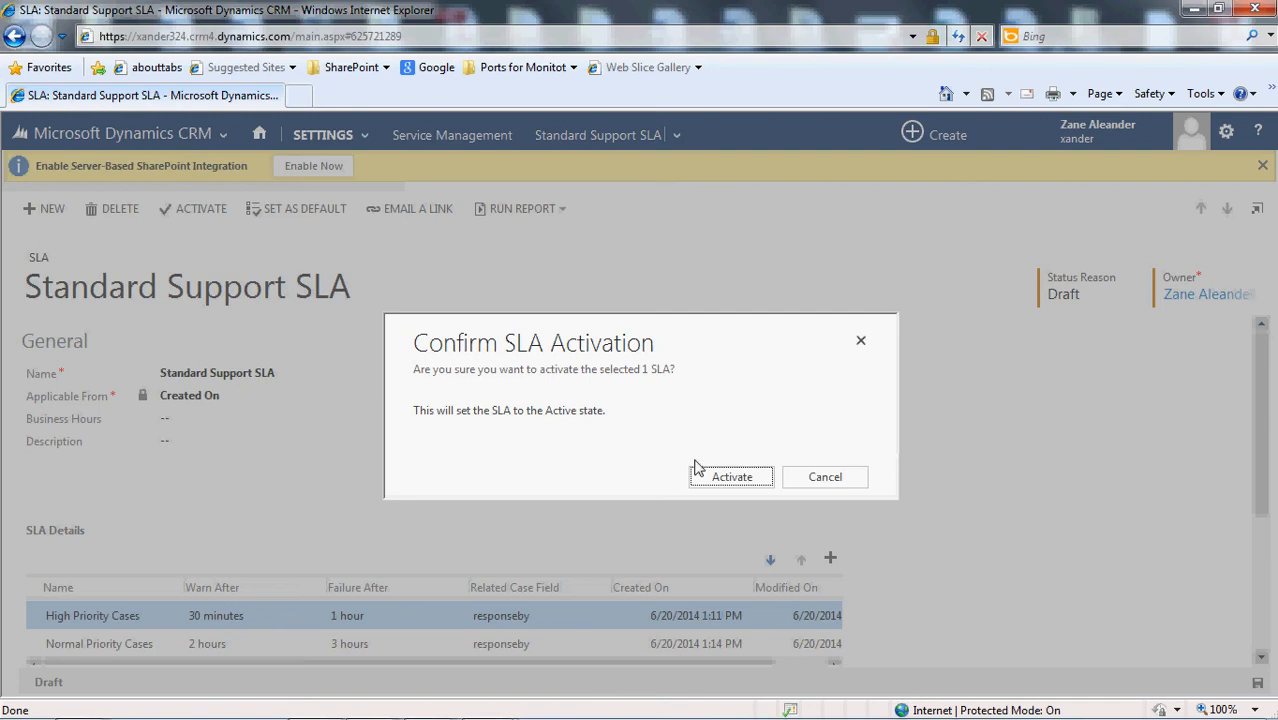
click(712, 481)
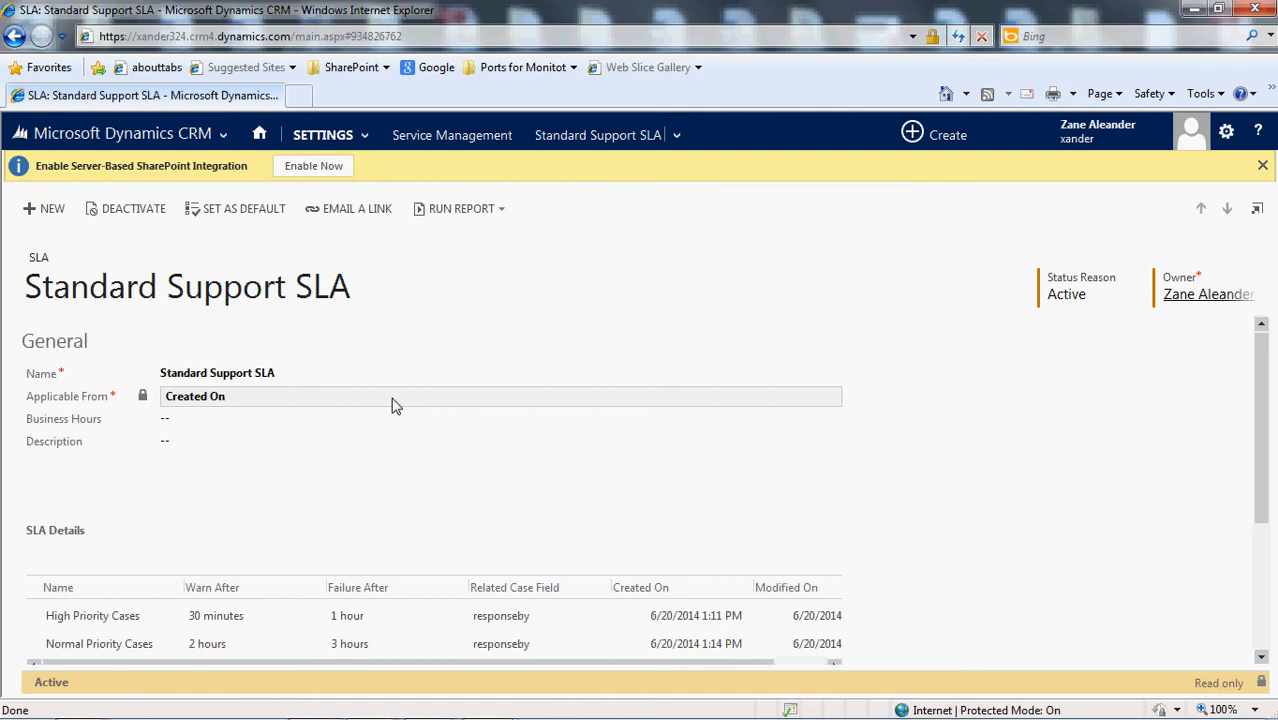
click(269, 212)
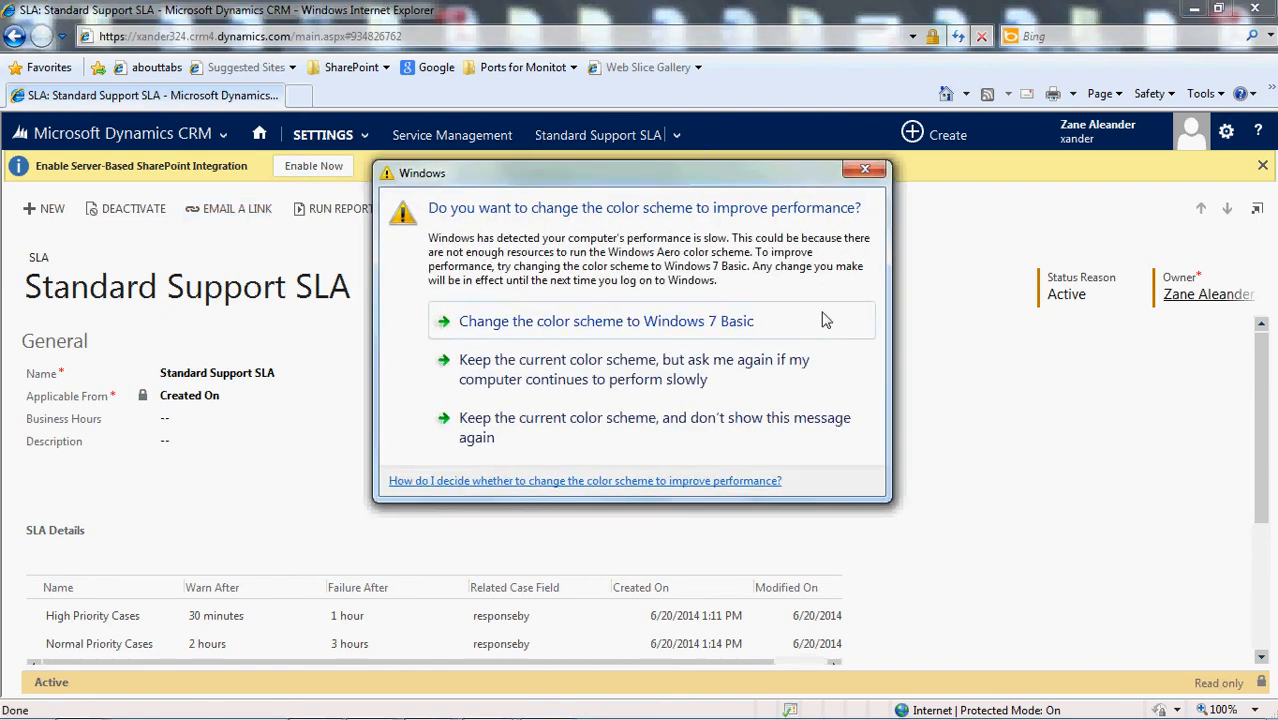
click(865, 169)
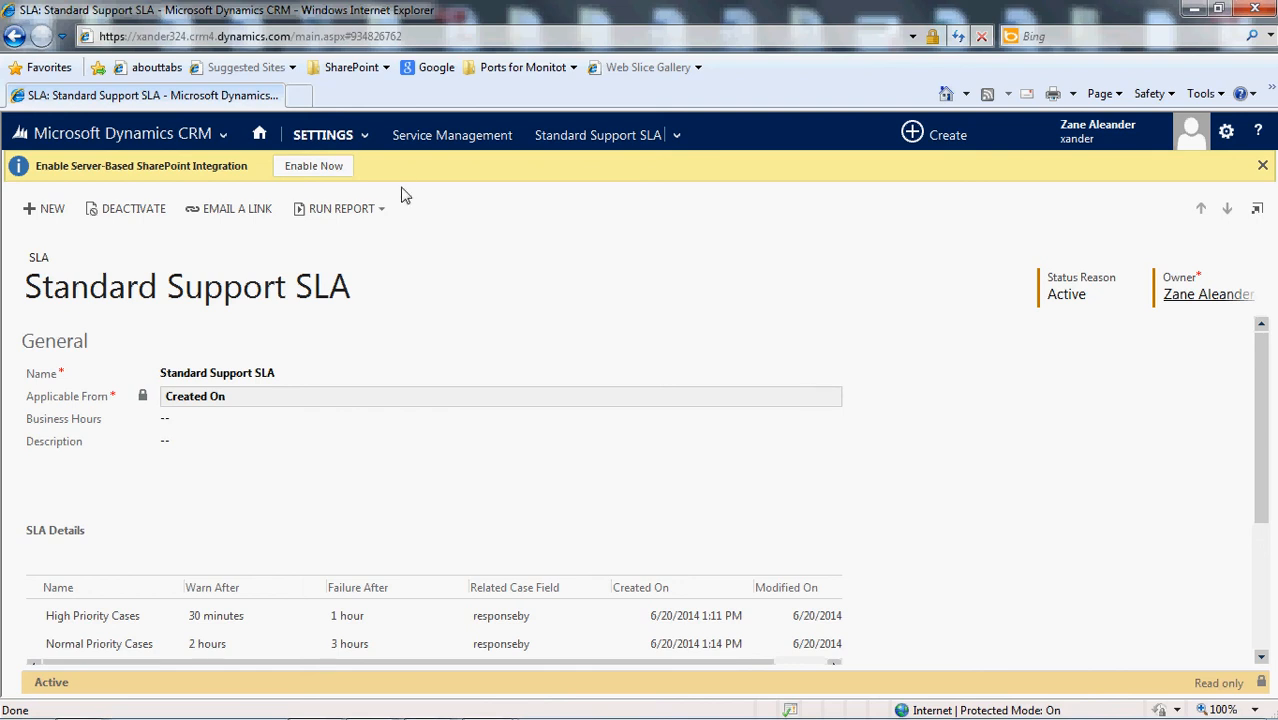
Go to the cases in the Service area and start a new case.
click(225, 140)
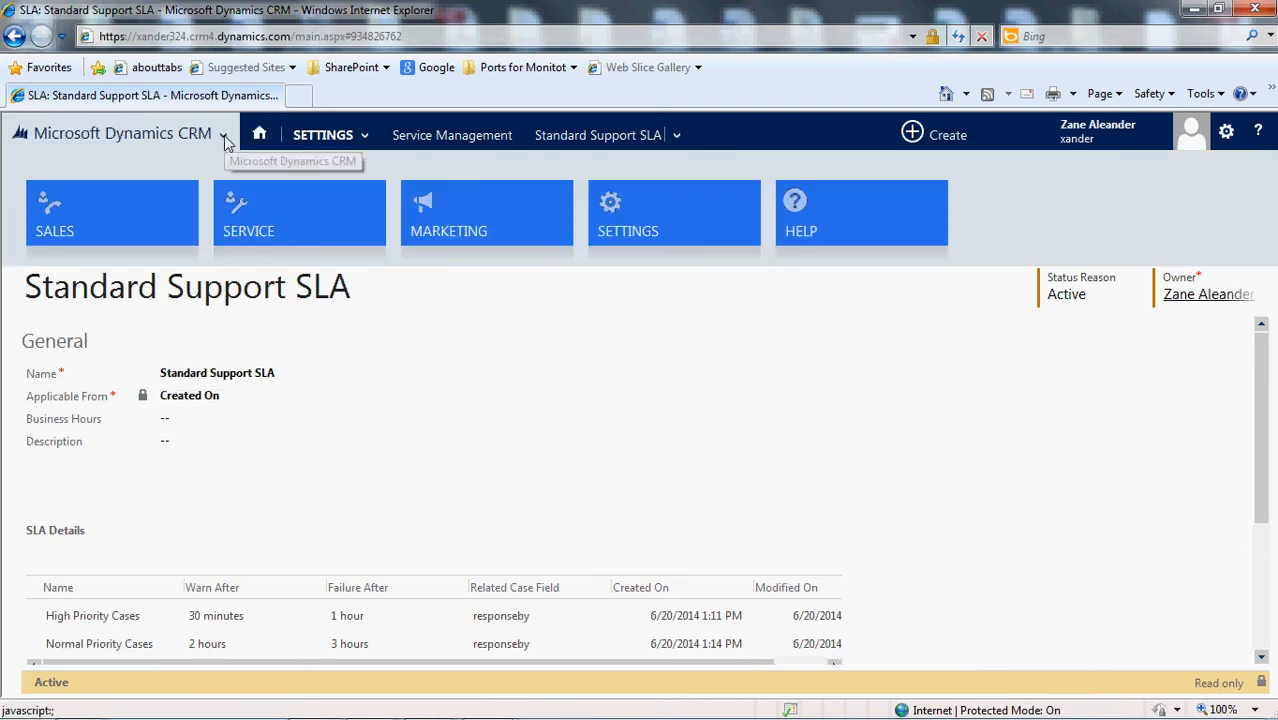
click(283, 217)
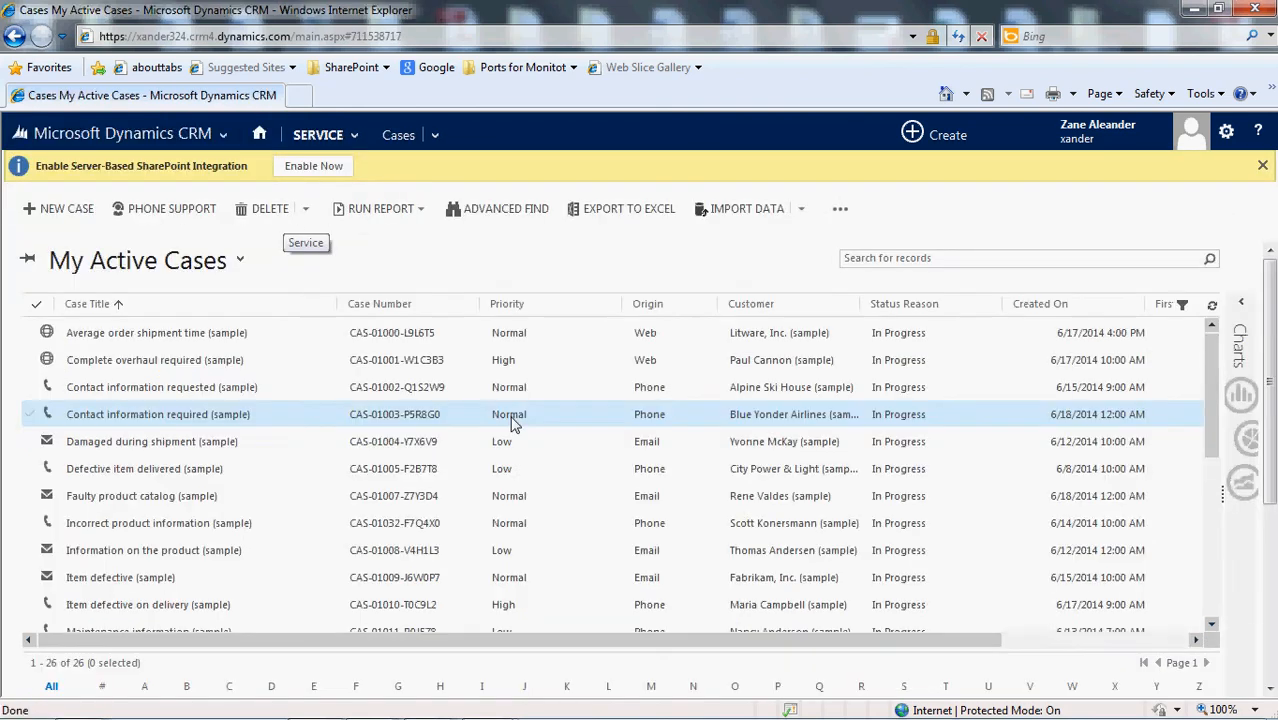
click(70, 210)
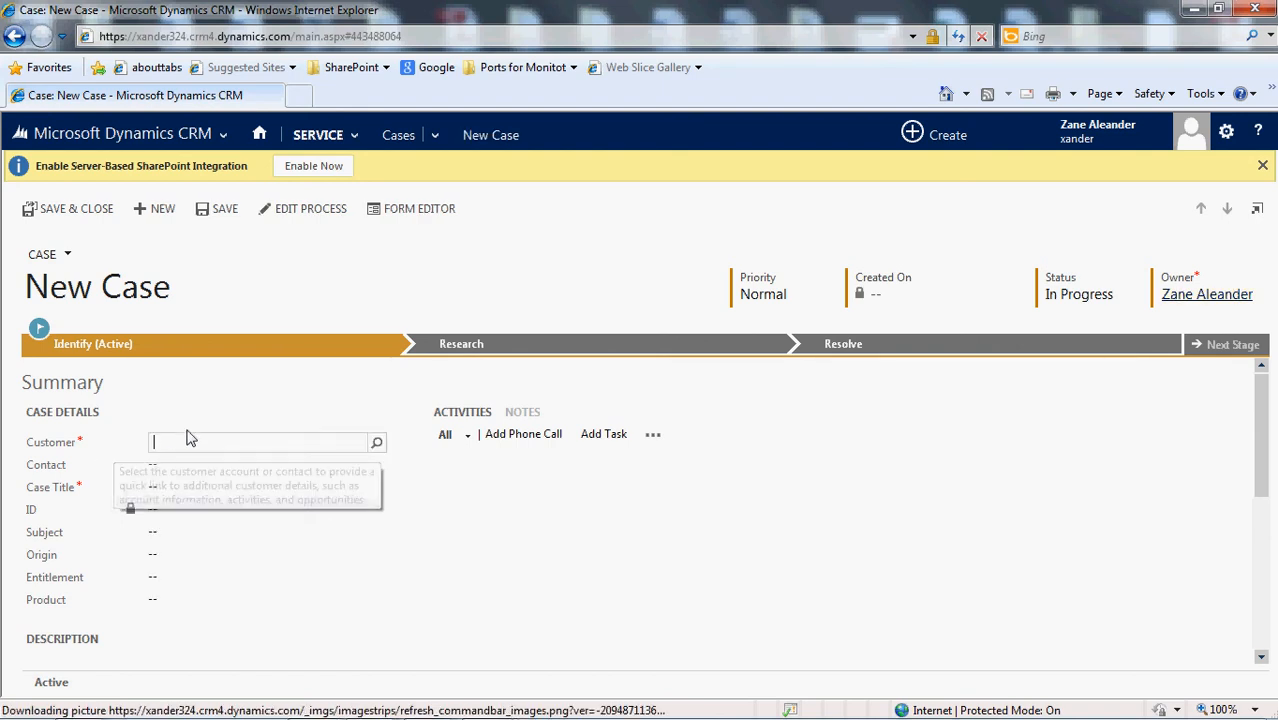
Set the new case's customer to Blue Yonder Airlines (sample).
text(bl)
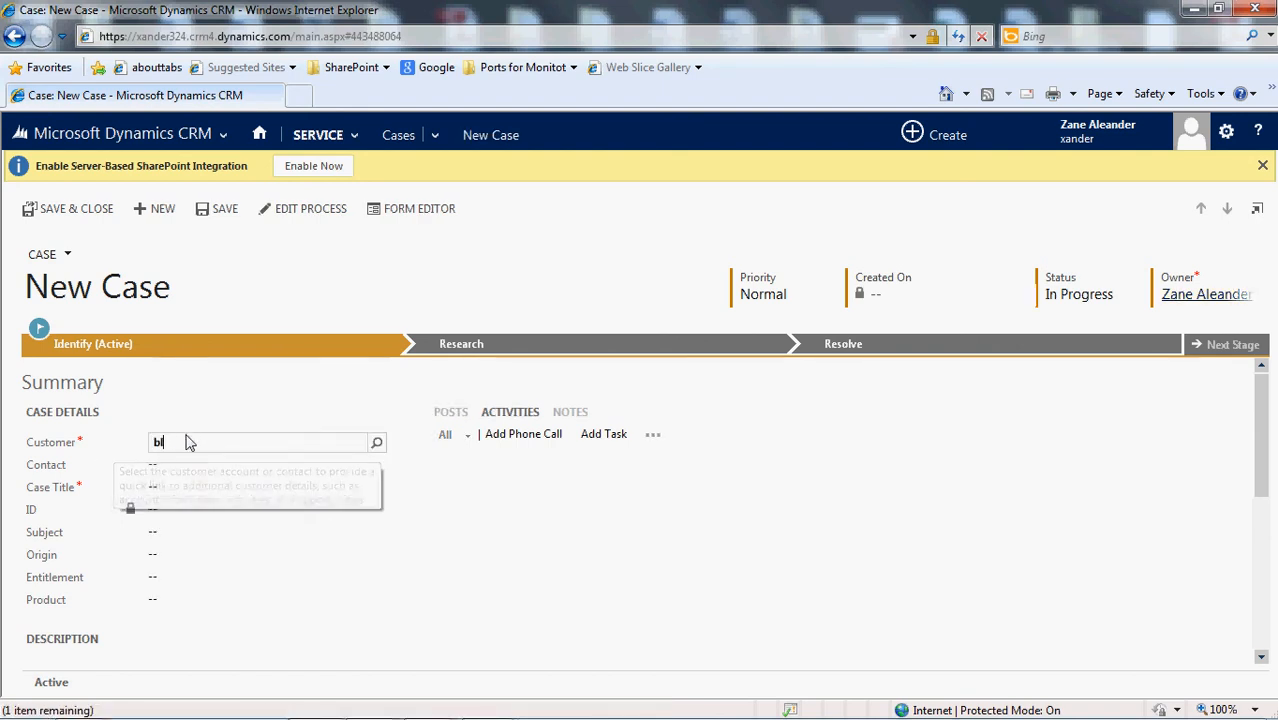
text(ue yonder)
click(357, 550)
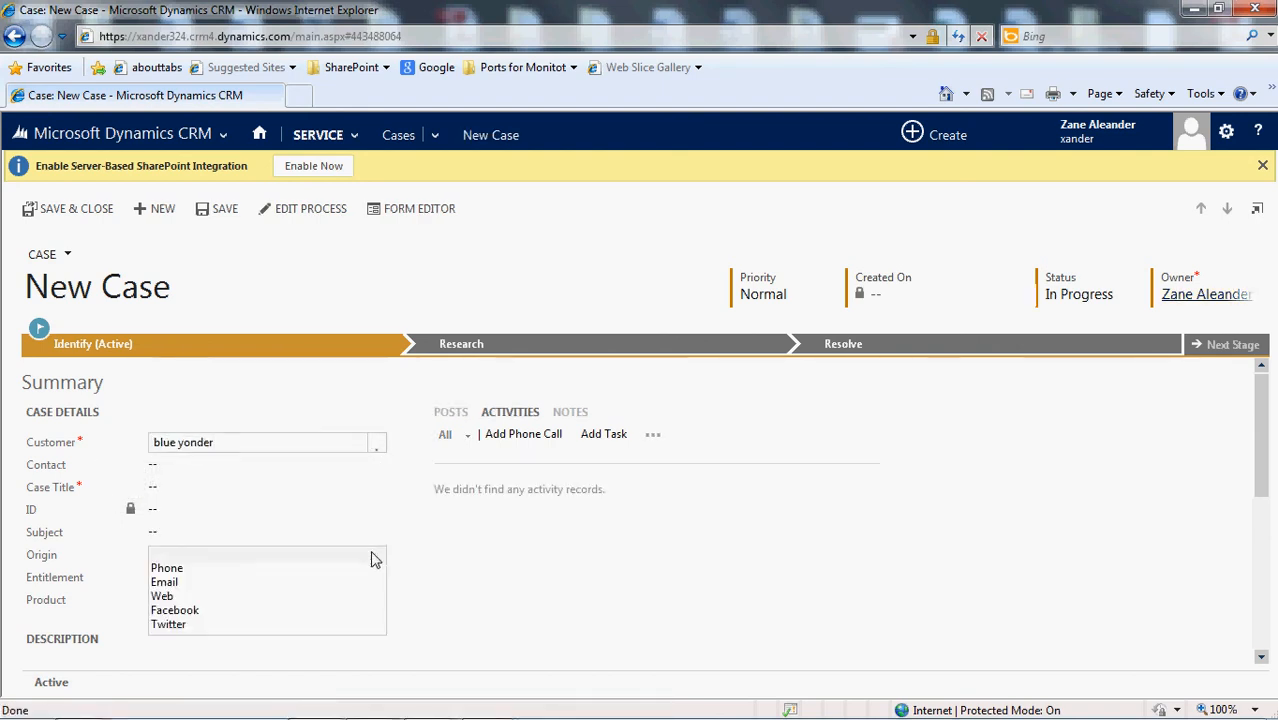
click(200, 443)
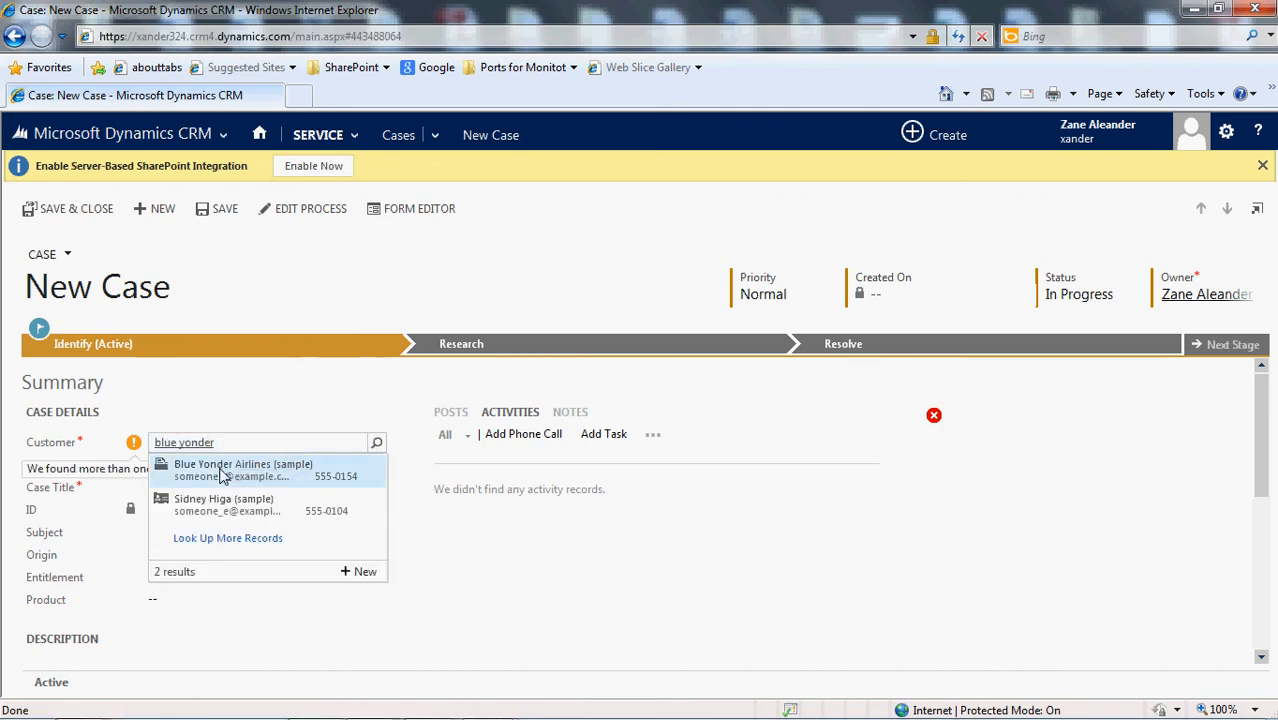
click(222, 472)
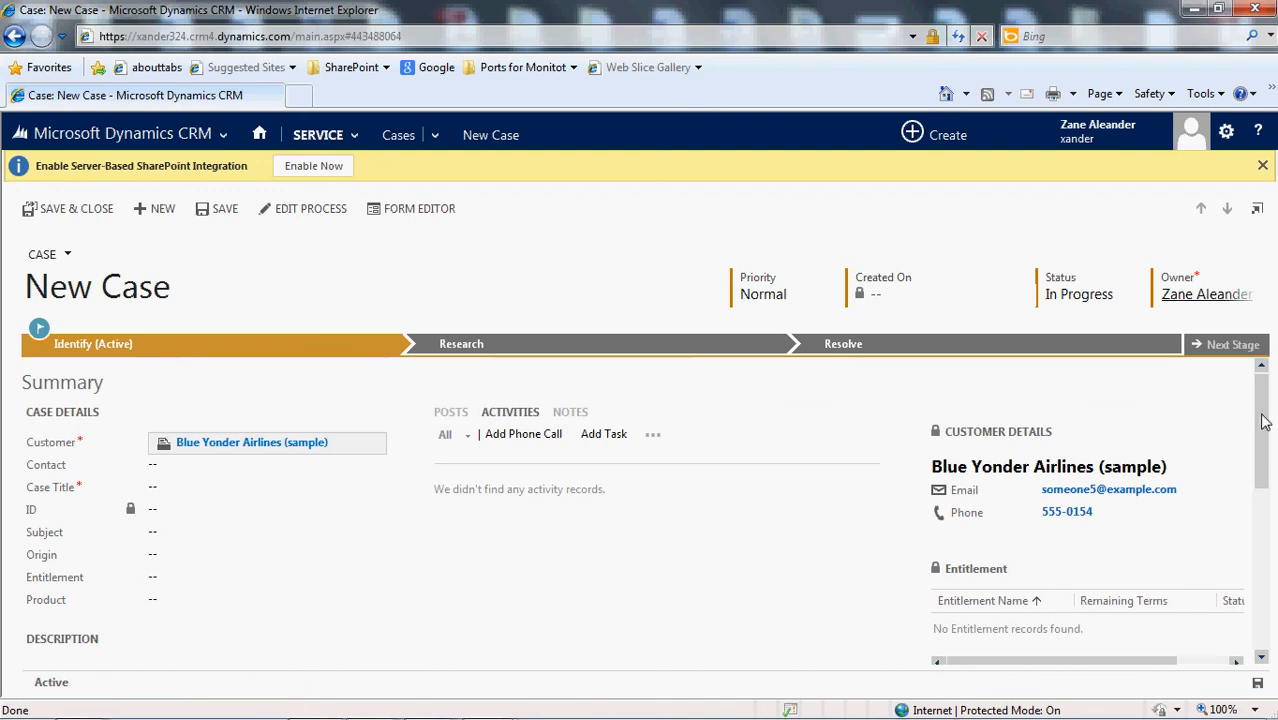
Enter "testing SLA" as the case title and save the new case.
scroll(1265, 437, down, 1)
scroll(1265, 437, down, 1)
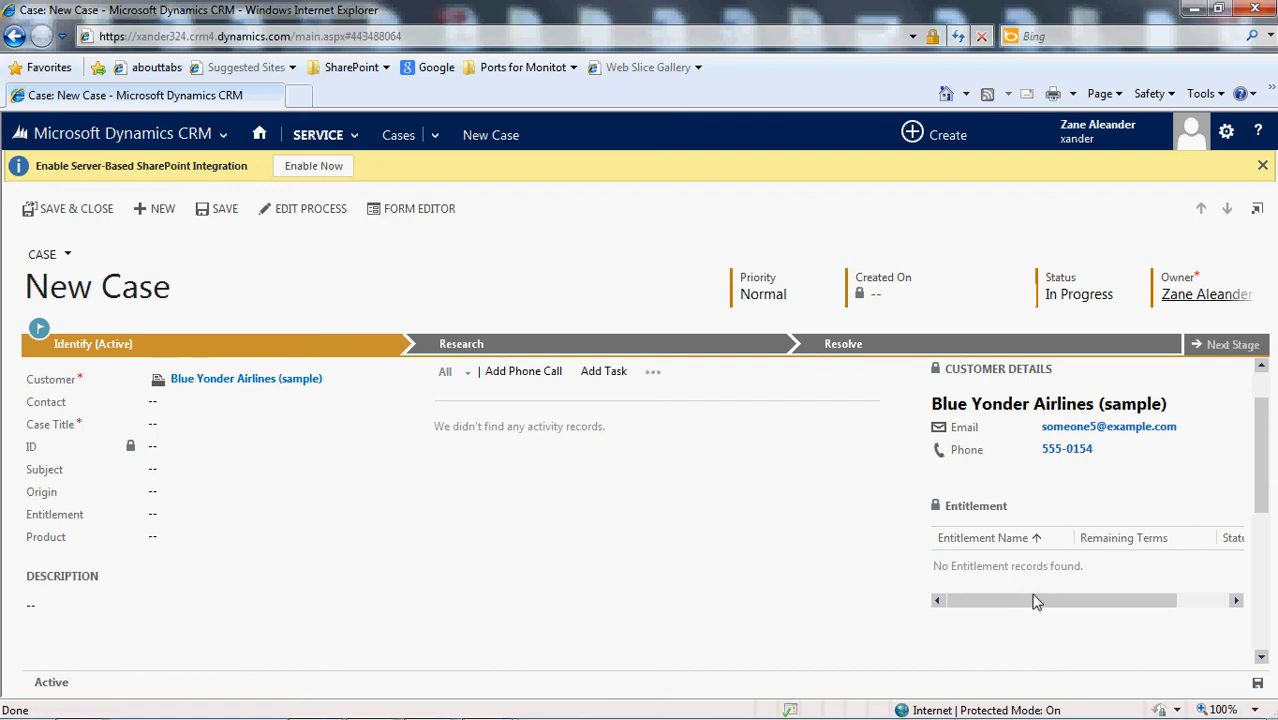
drag(1265, 486, 1266, 562)
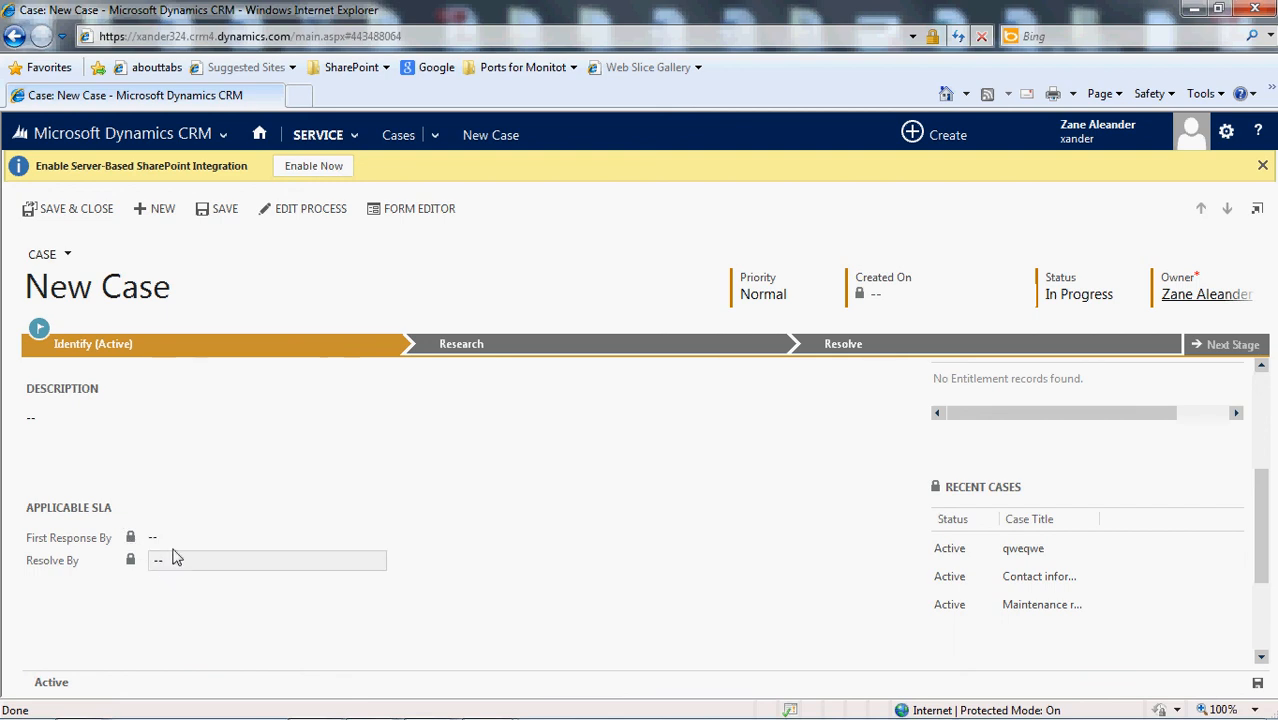
click(1259, 688)
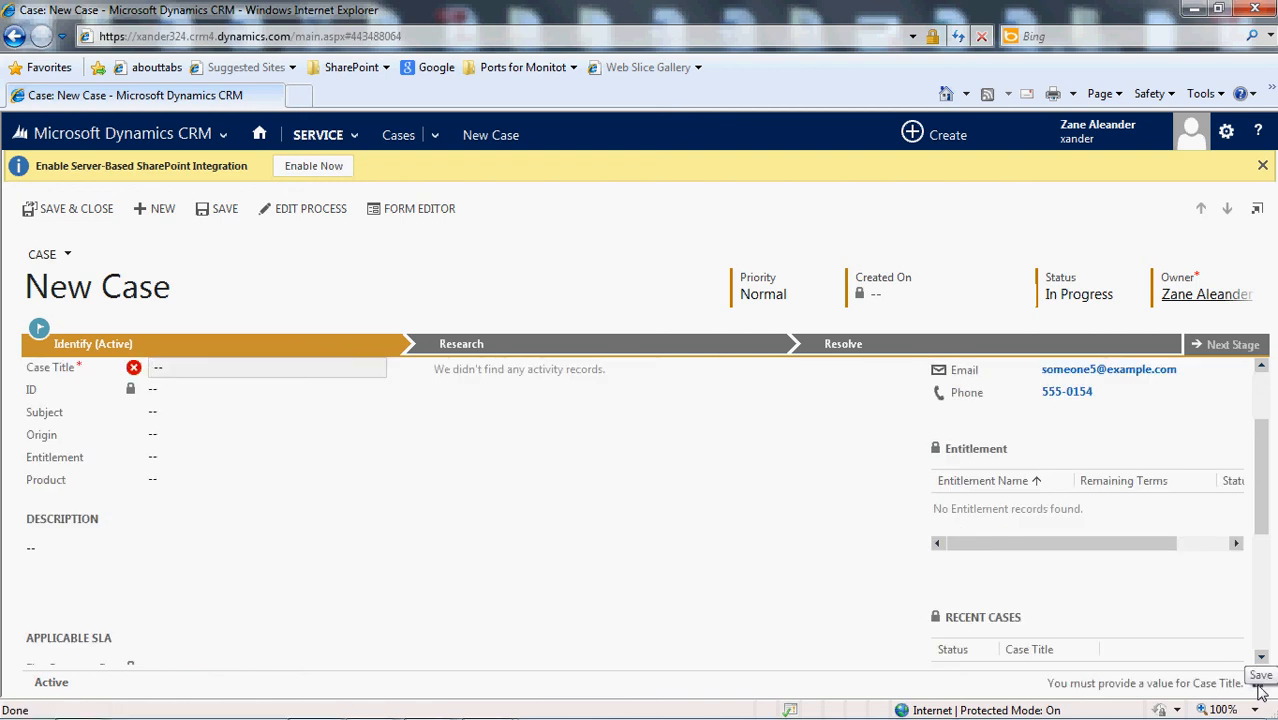
drag(1266, 502, 1263, 474)
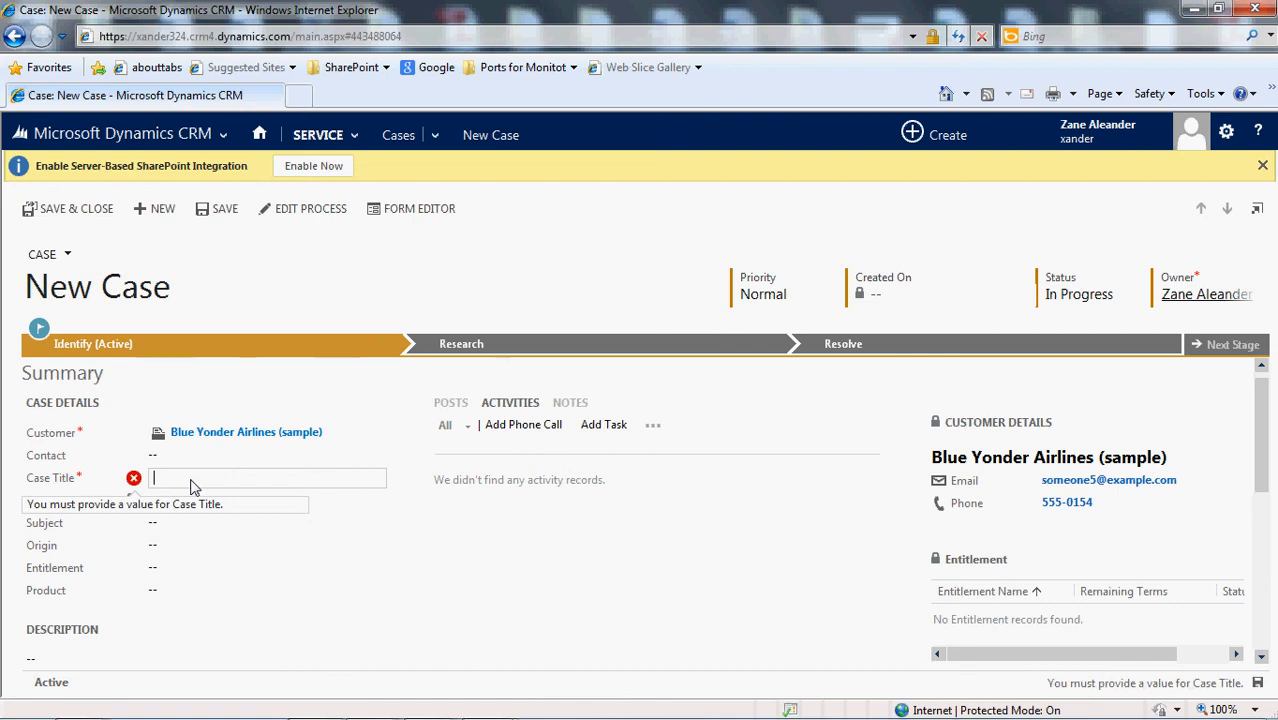
text(testing SLA)
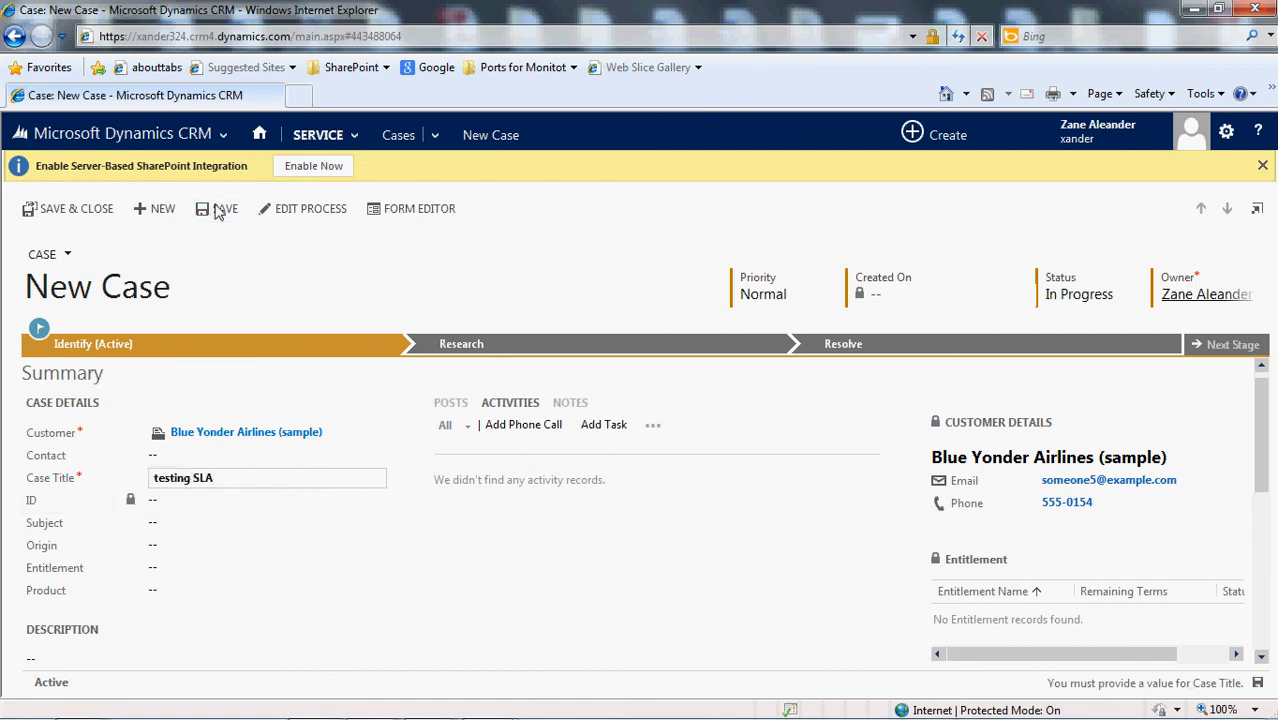
key(ctrl+s)
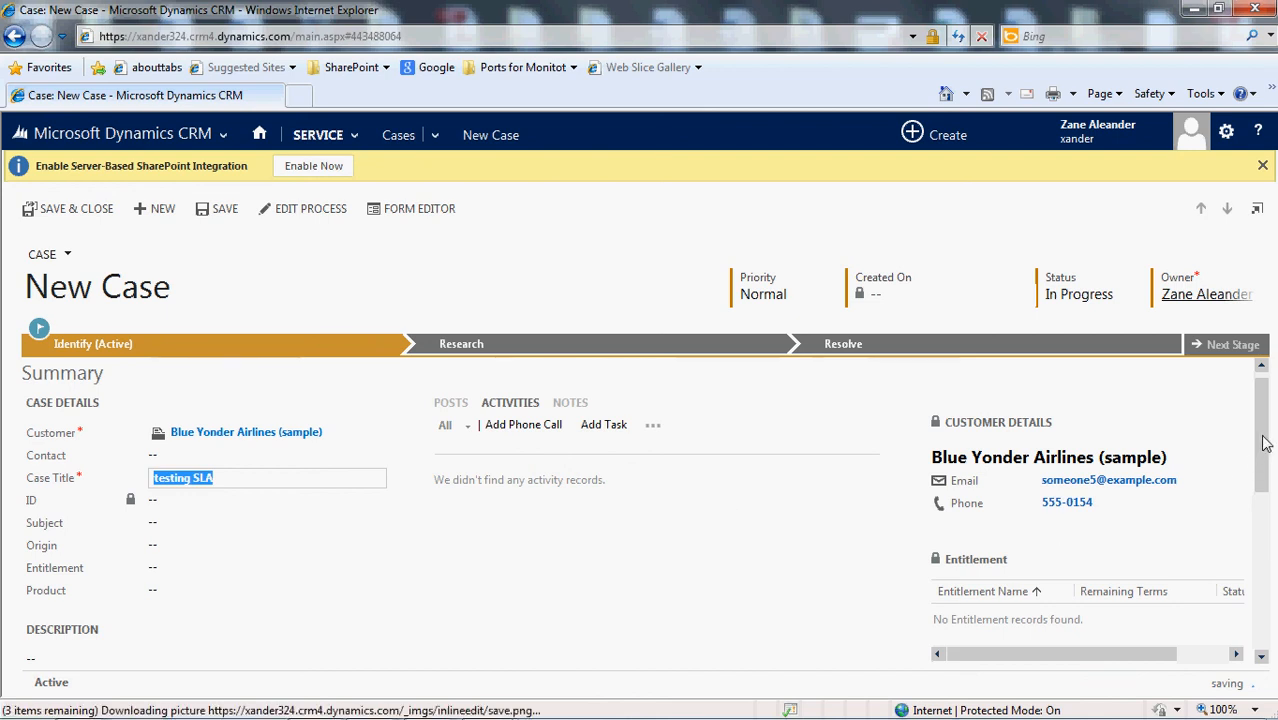
Set the testing SLA case's priority to High, save it, and check the First Response By time under Applicable SLA.
drag(1264, 443, 1268, 570)
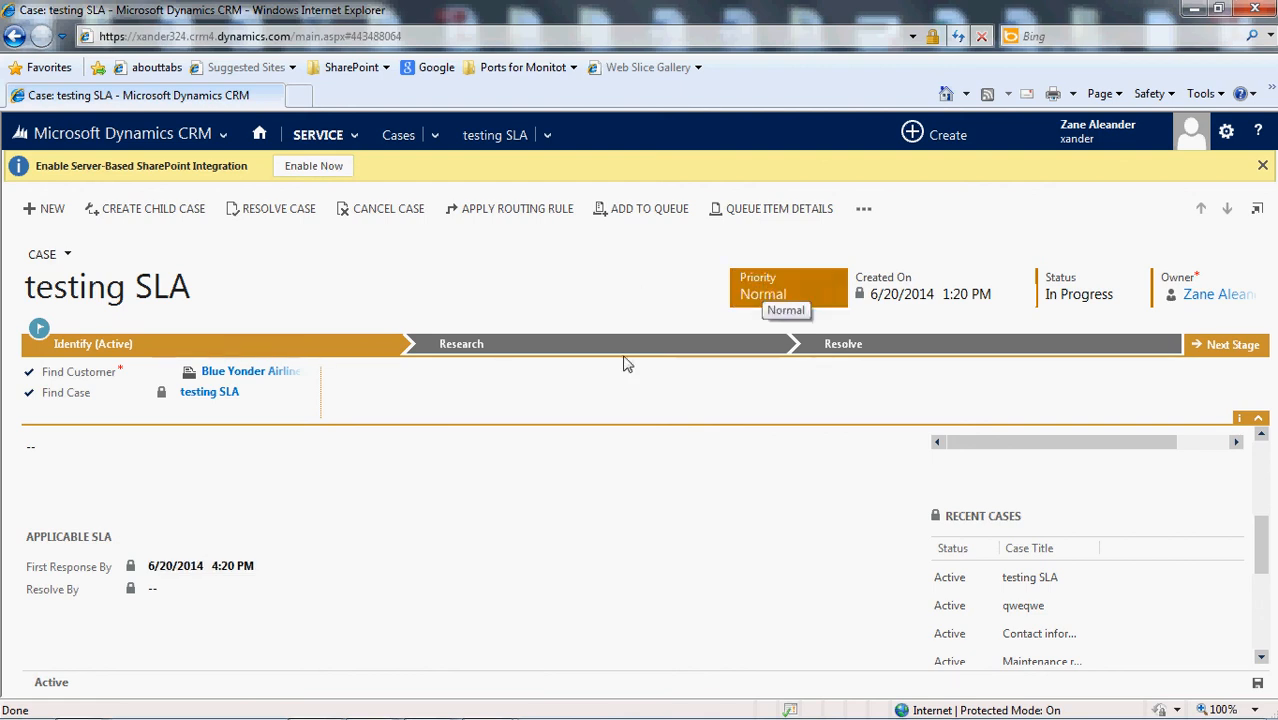
click(753, 303)
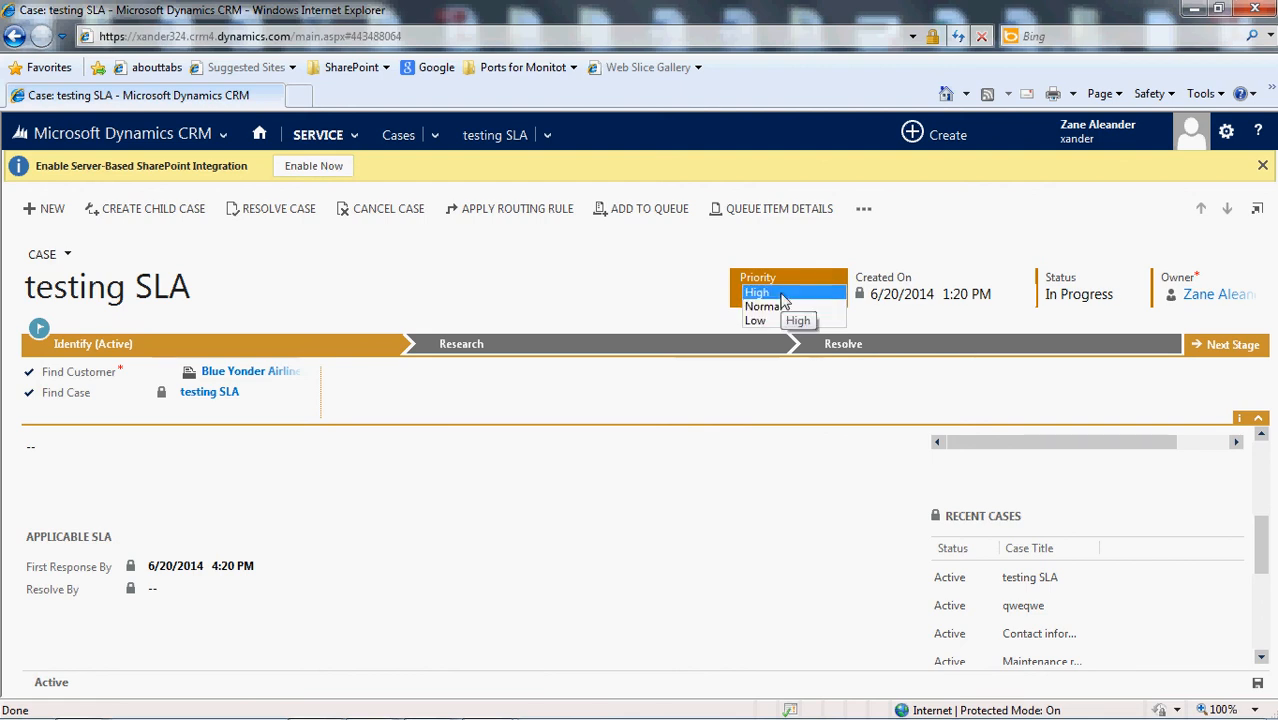
click(781, 294)
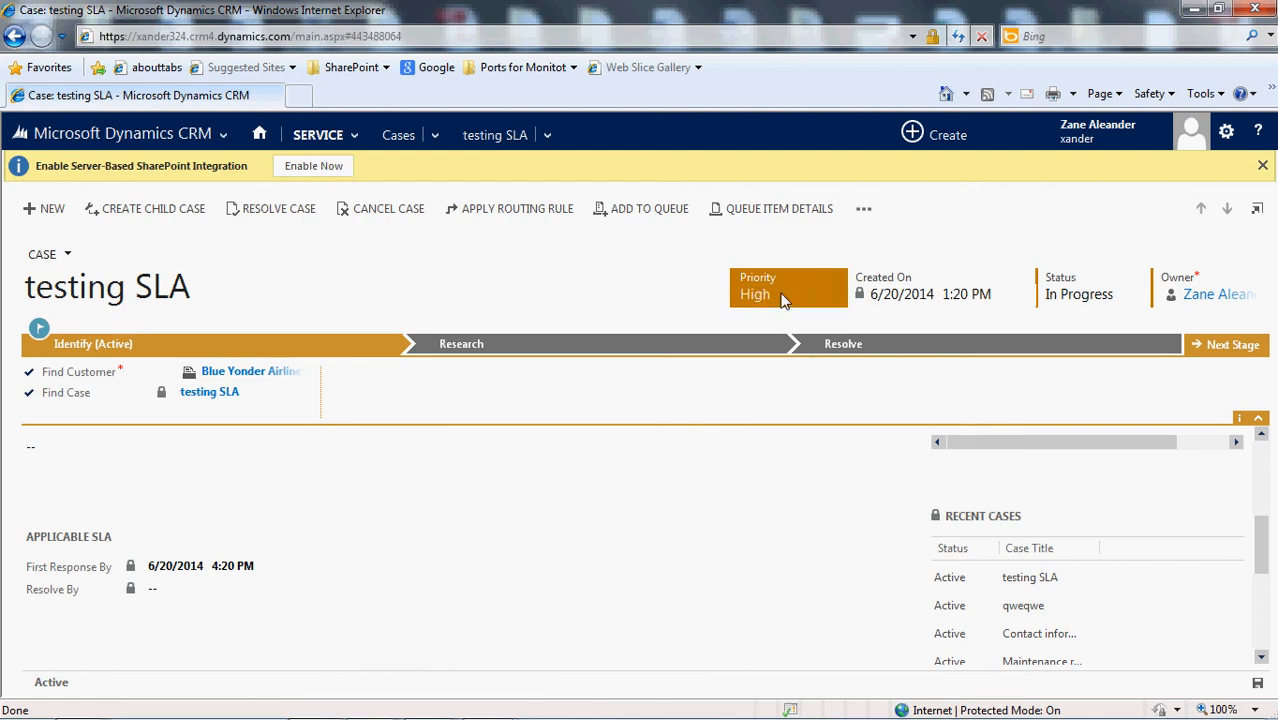
click(1259, 684)
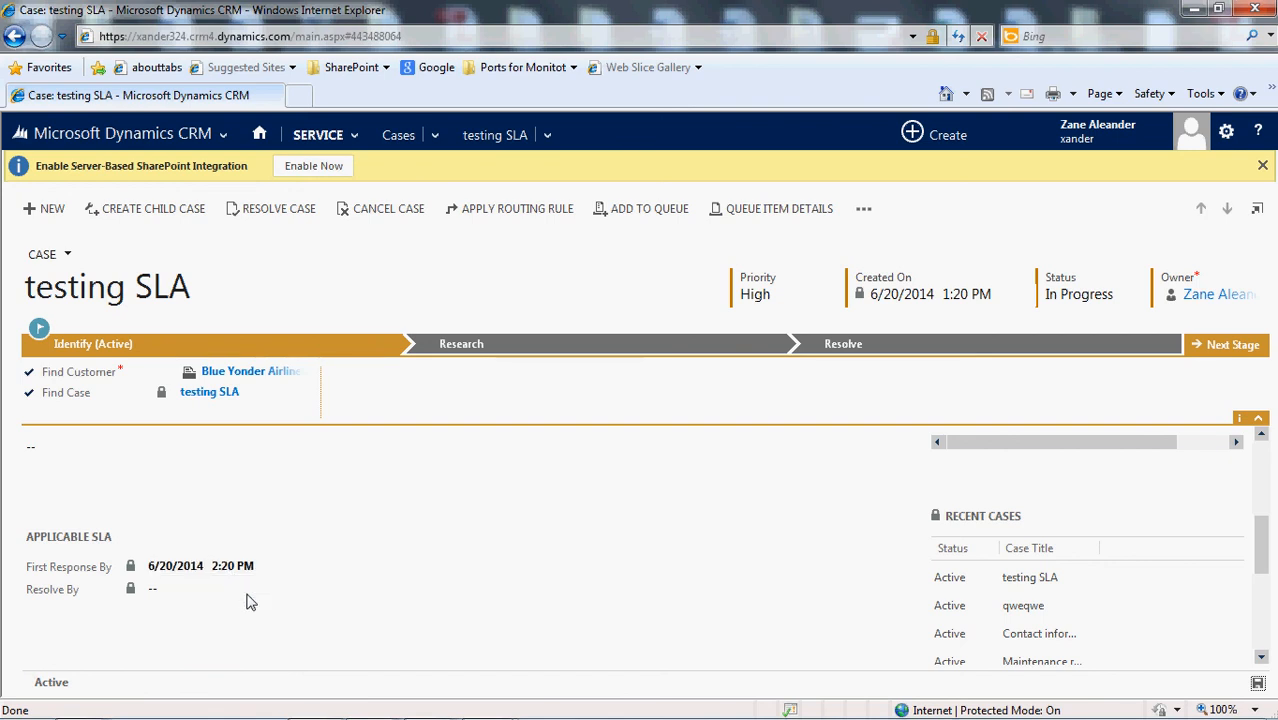
click(755, 300)
scroll(1262, 488, up, 5)
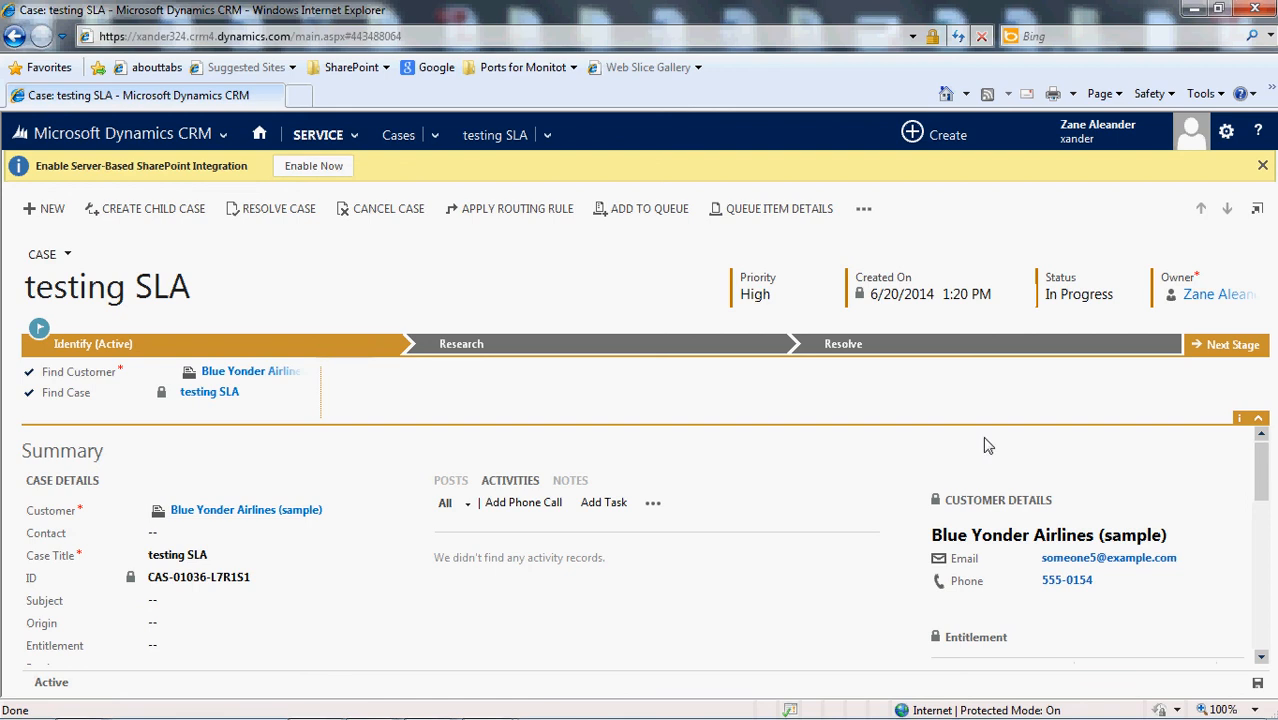